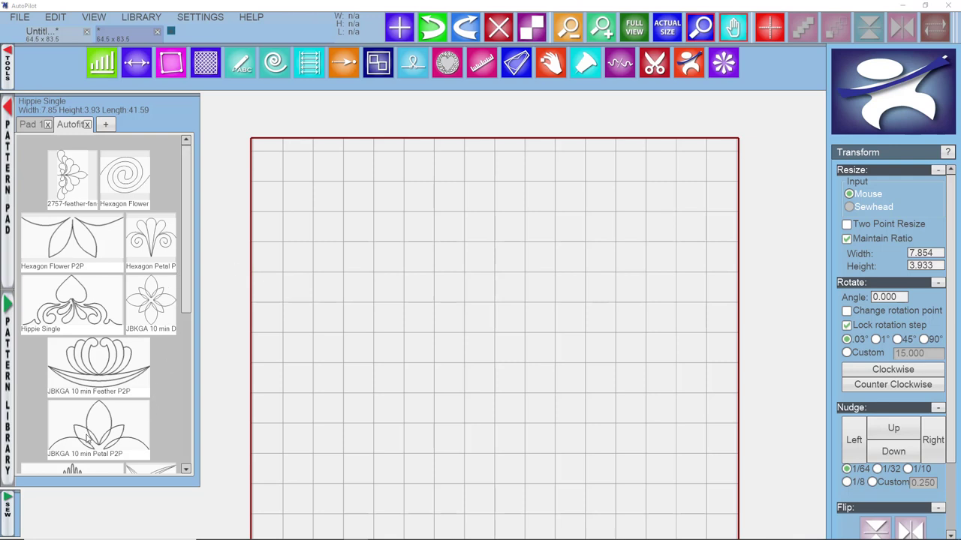
Try out the JBKGA 10 min Petal P2P pattern on the empty workspace and remove it again.
left_click_drag(87, 439, 441, 251)
scroll(425, 298, "up", 2)
left_click(383, 265)
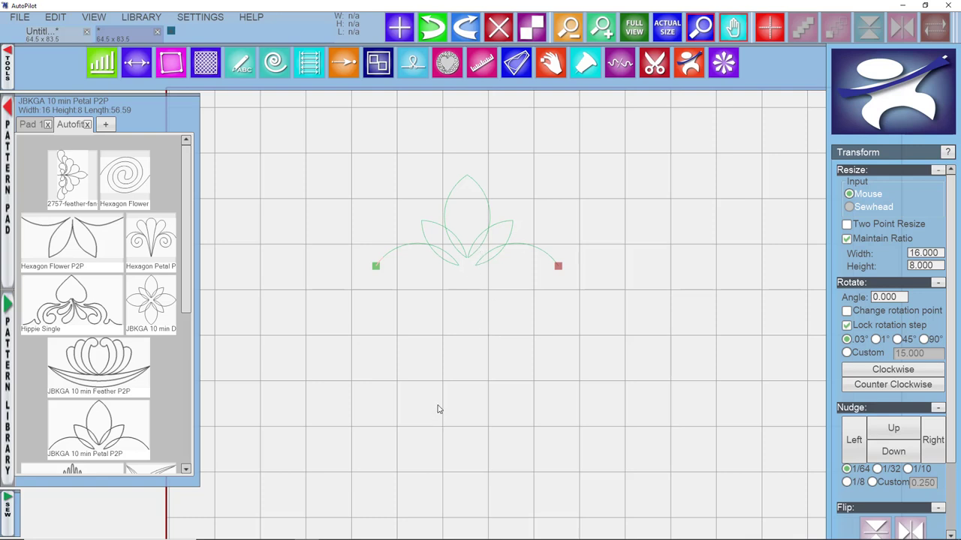
left_click(472, 266)
key("Delete")
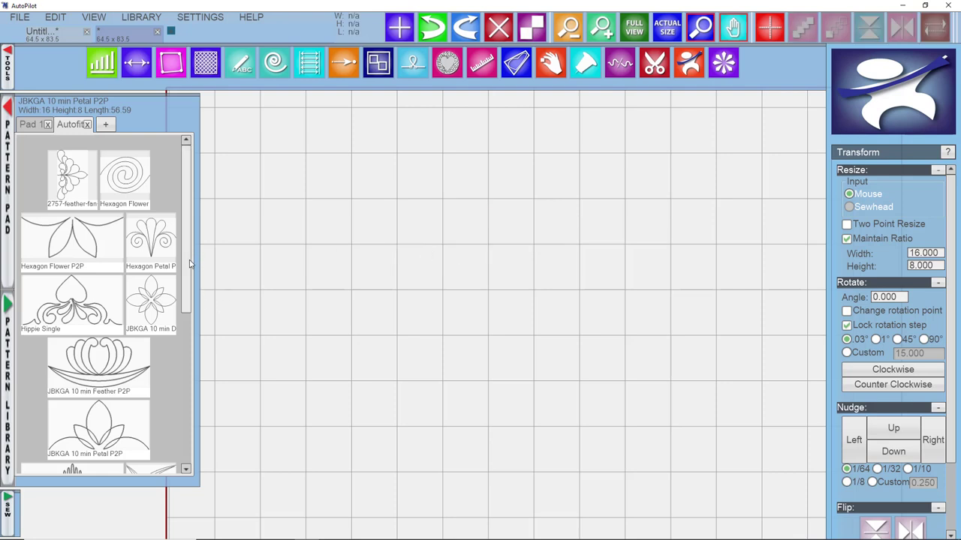
Try out the 2757-feather-fan-p2p-tri-1 pattern on the empty workspace and remove it again.
scroll(191, 266, "down", 1)
left_click_drag(68, 178, 425, 258)
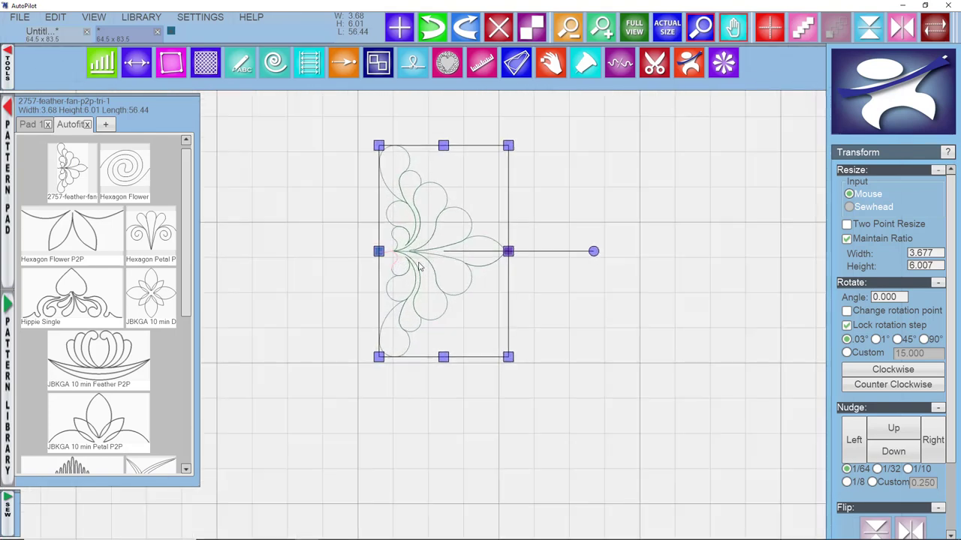
left_click(304, 284)
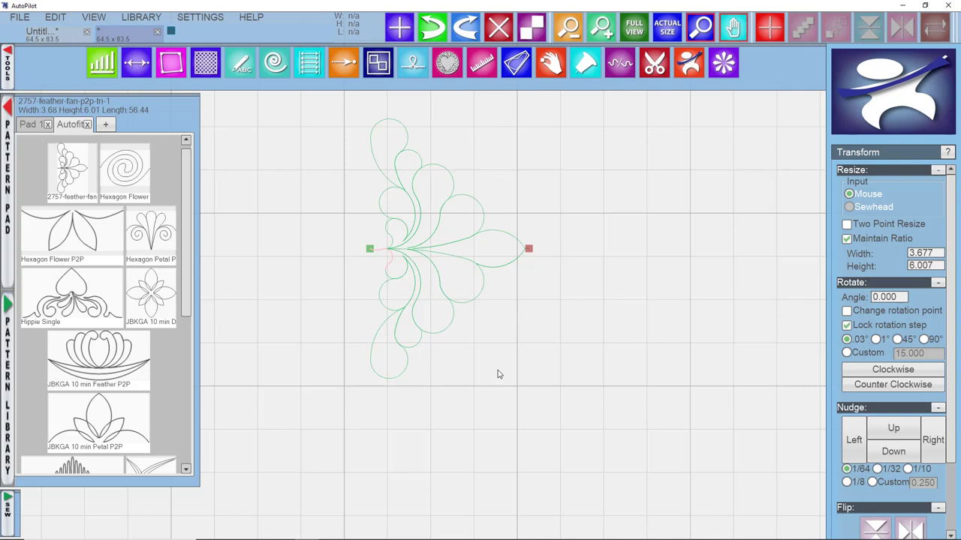
left_click(481, 275)
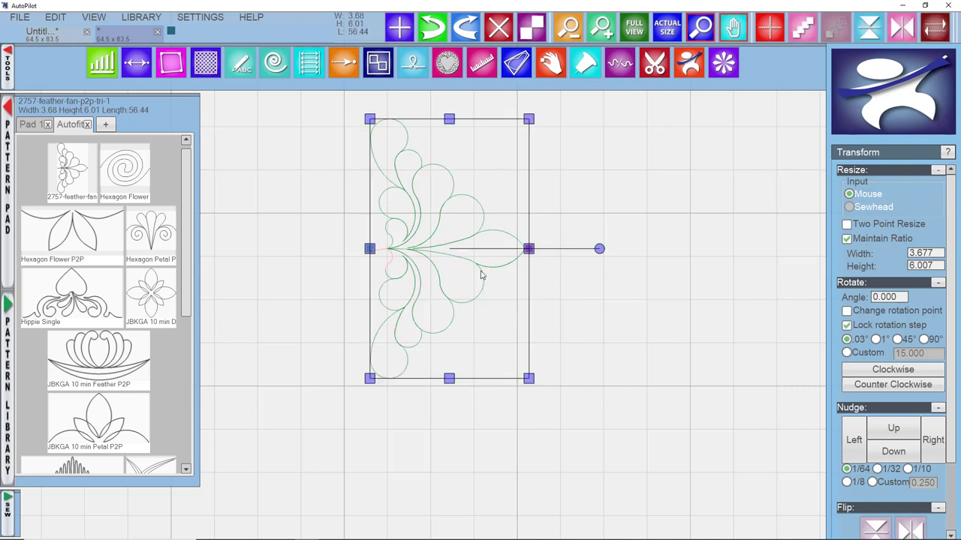
key("Delete")
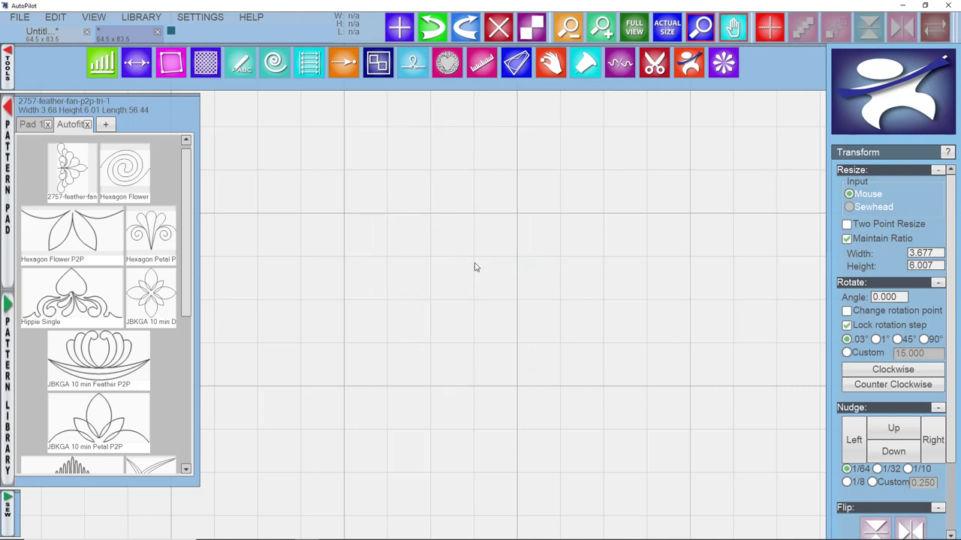
Switch to the quilt layout project, add the swan triangle pattern near the lower block row and select it.
key("ctrl+Tab")
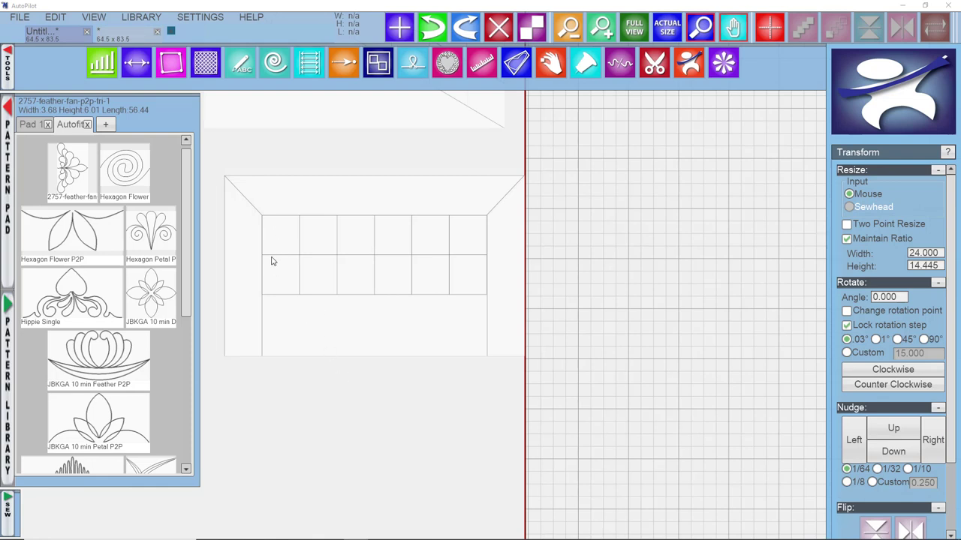
scroll(264, 279, "up", 1)
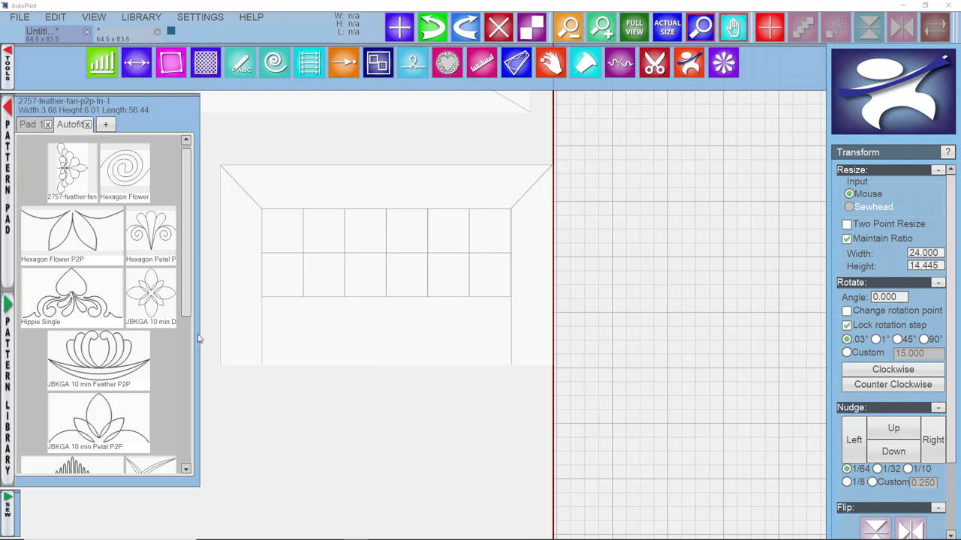
scroll(131, 339, "down", 5)
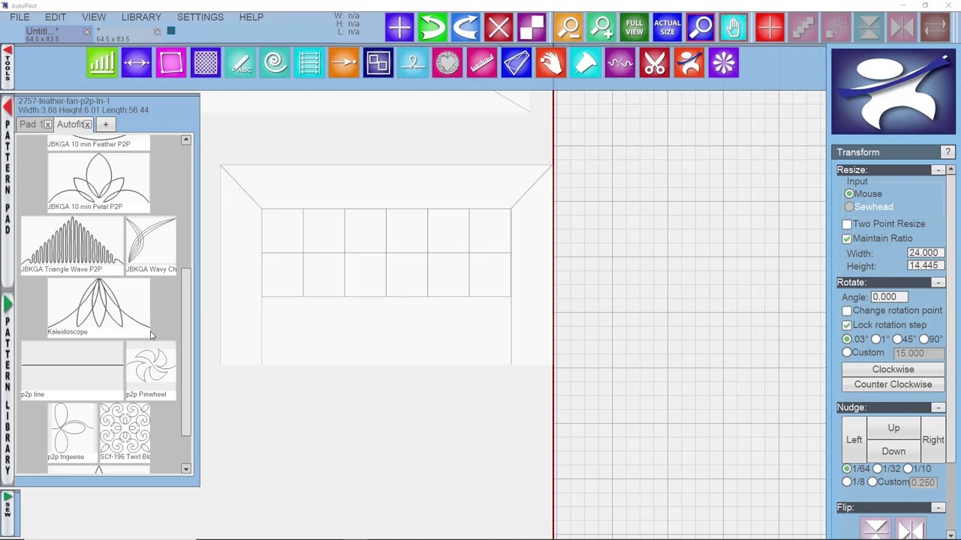
scroll(147, 340, "down", 1)
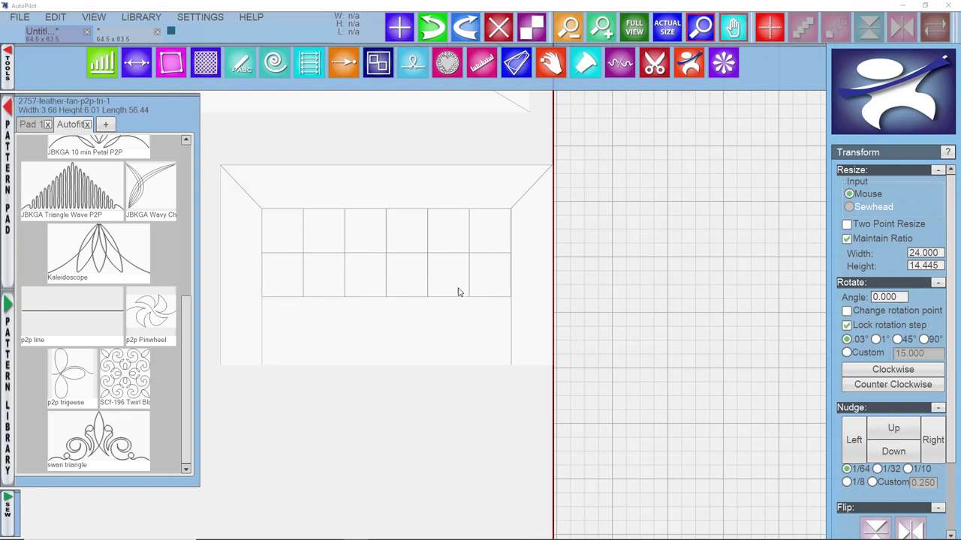
left_click_drag(96, 450, 366, 301)
scroll(366, 301, "up", 5)
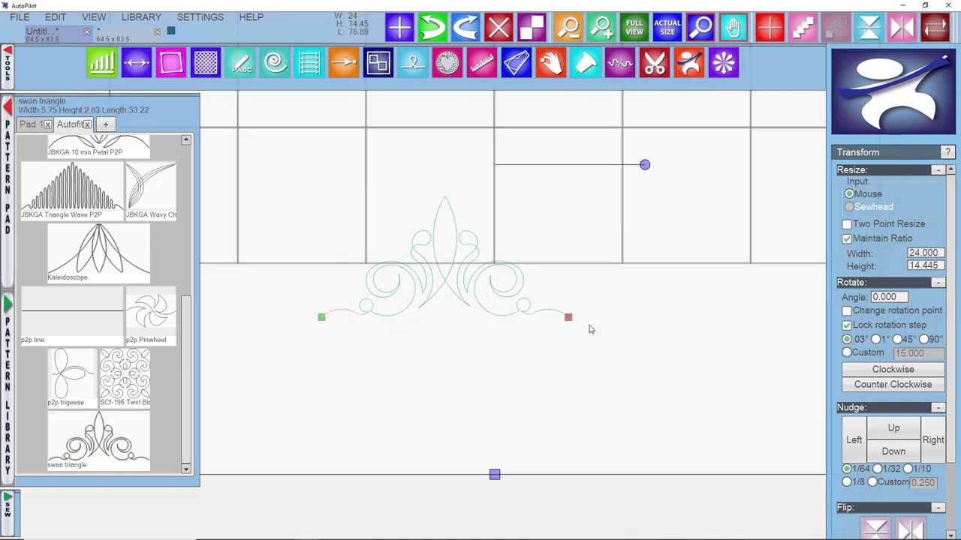
scroll(556, 323, "down", 5)
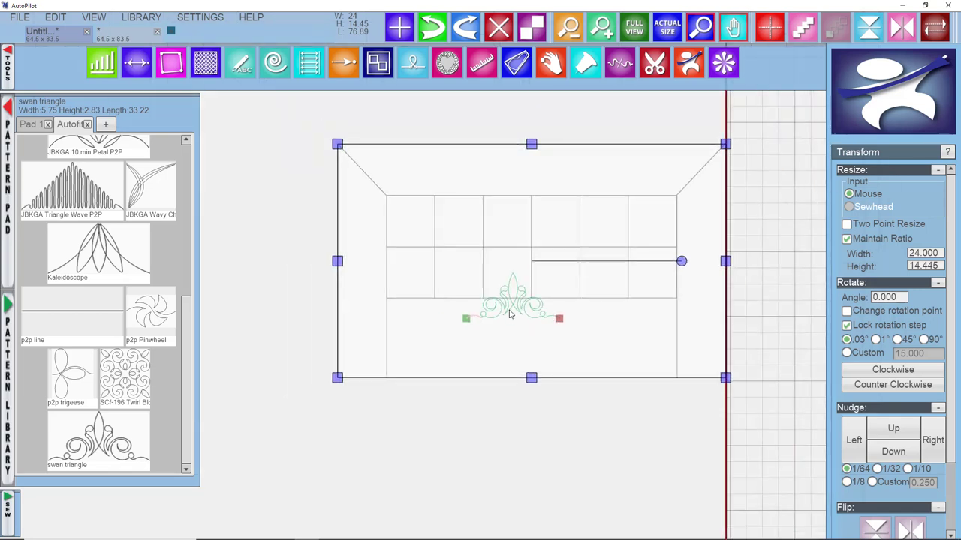
left_click(505, 328)
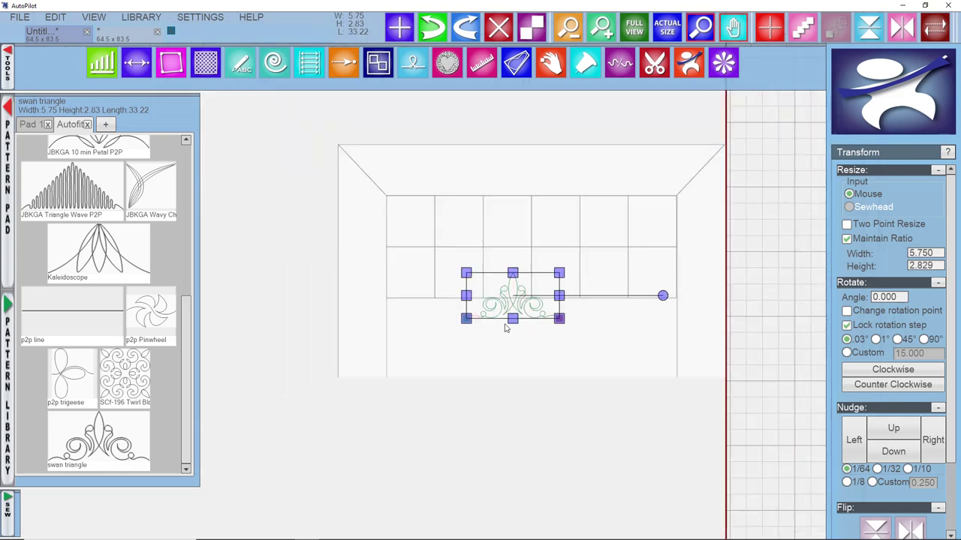
Begin AutoFit with the swan triangle pattern and fit it along the left, bottom and right sides of the first upper-row block.
left_click(136, 63)
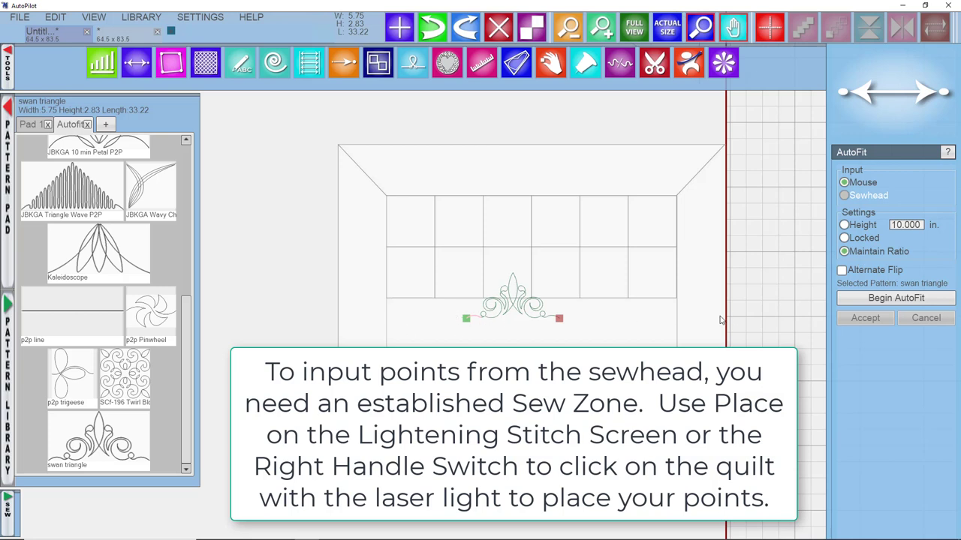
left_click(850, 300)
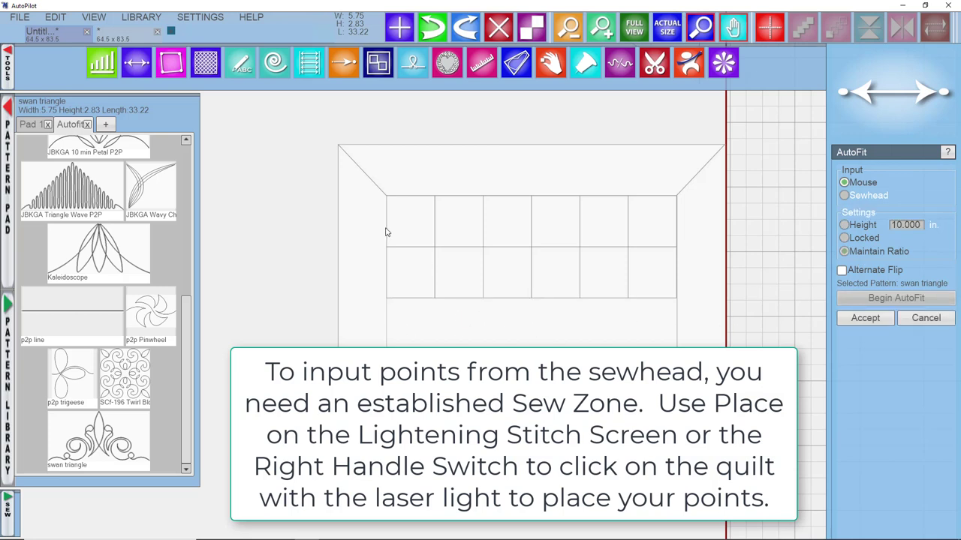
scroll(428, 225, "up", 3)
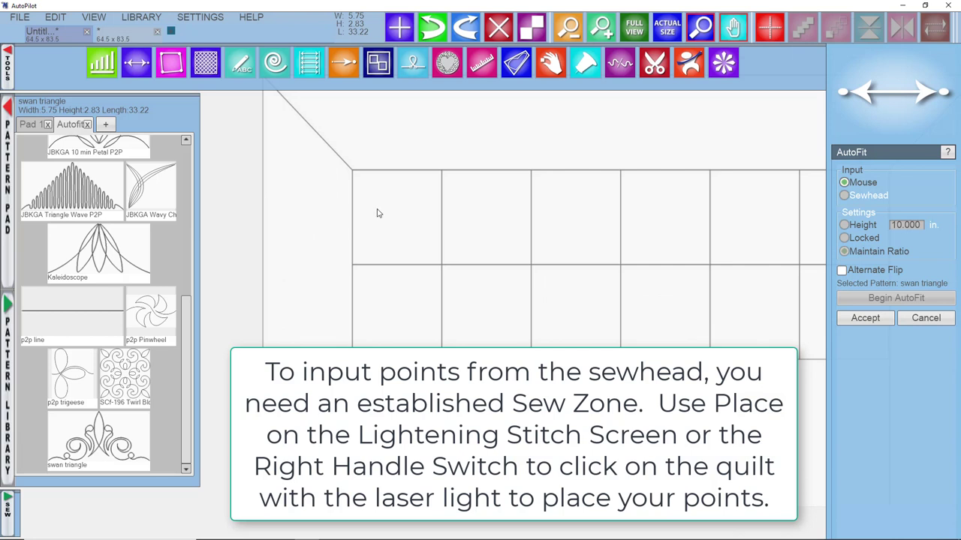
left_click(353, 172)
left_click(353, 265)
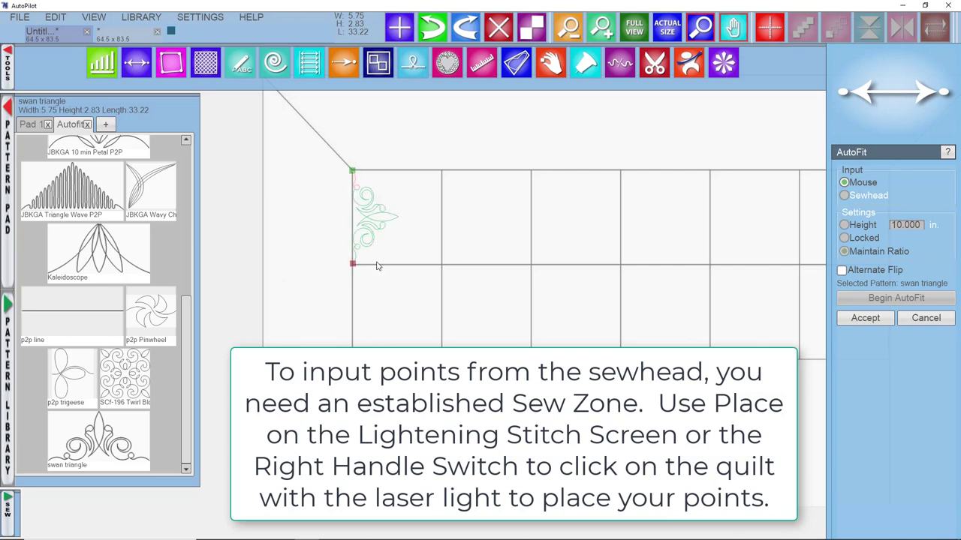
left_click(442, 267)
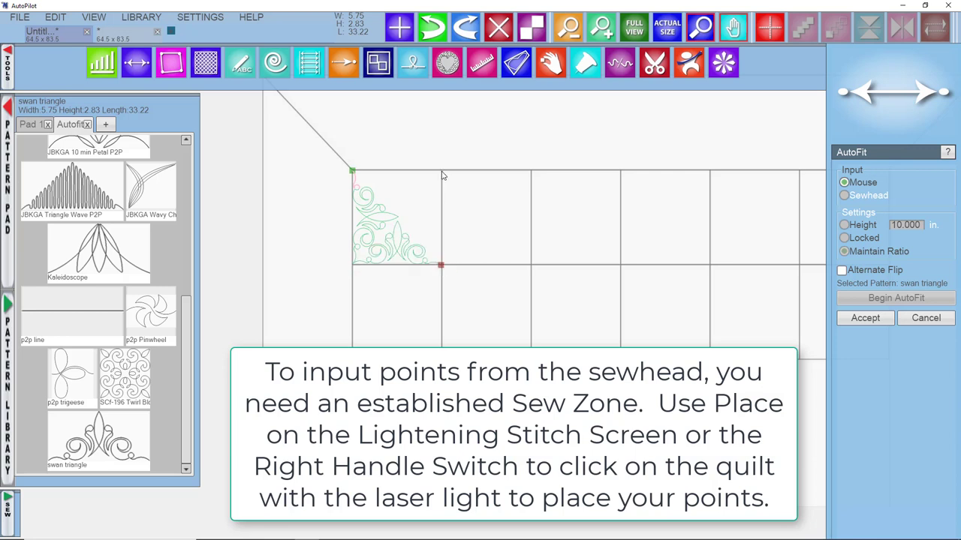
left_click(442, 176)
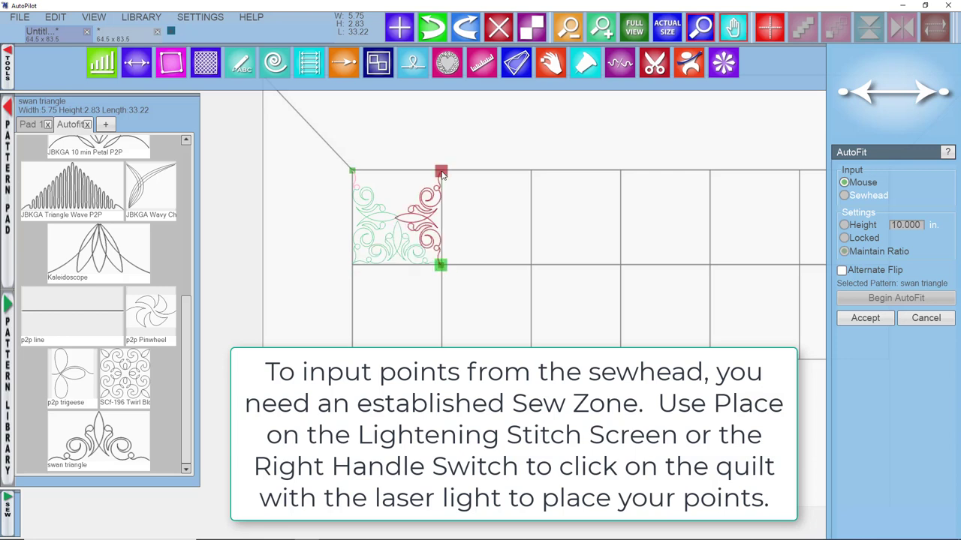
Continue the AutoFit path around the left, bottom and right sides of the second and third upper-row blocks.
left_click(442, 268)
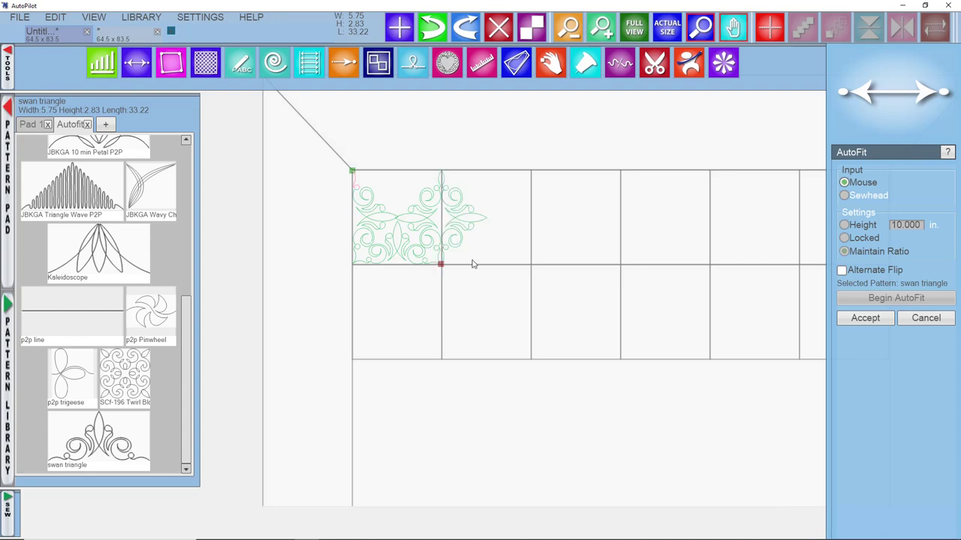
left_click(532, 267)
left_click(532, 175)
left_click(532, 269)
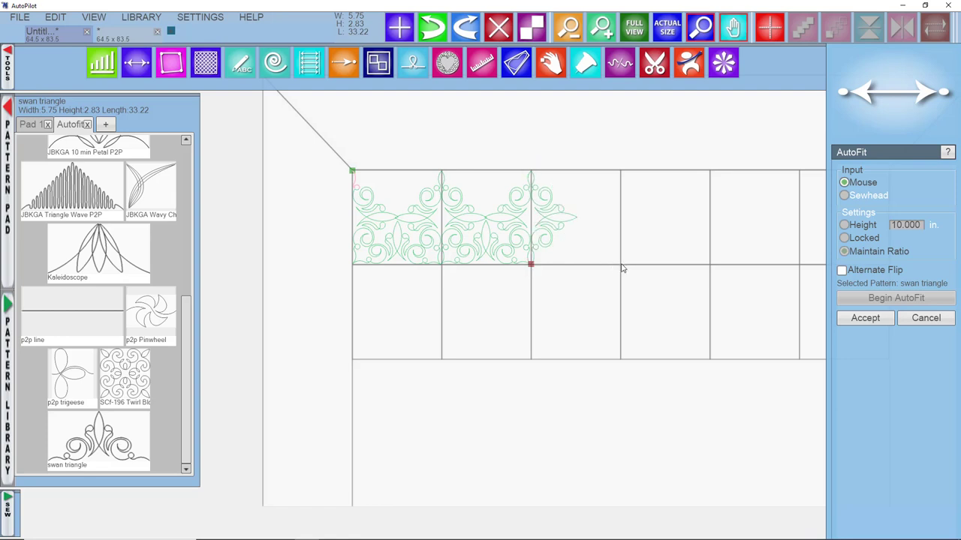
left_click(622, 269)
left_click(621, 175)
middle_click_drag(622, 225, 476, 242)
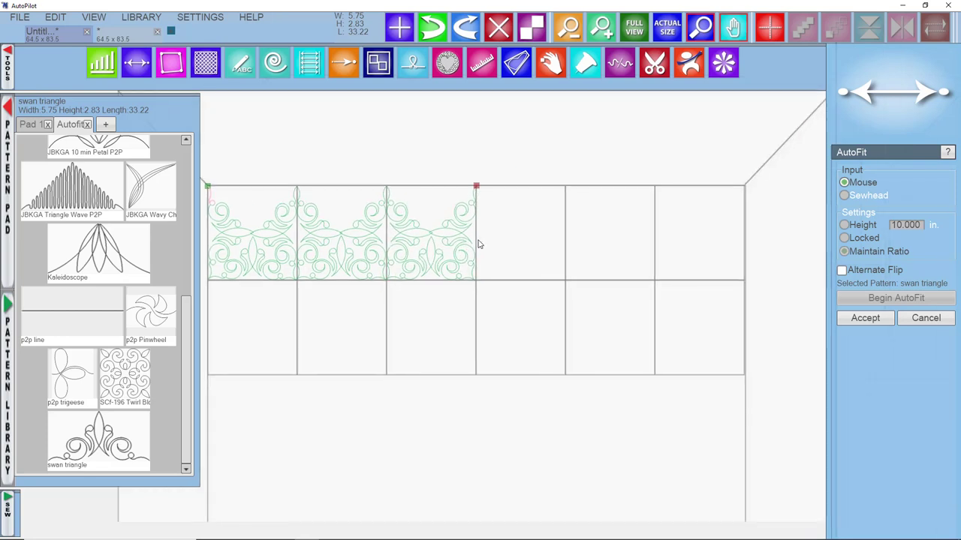
Extend the AutoFit path around three sides of the fourth and fifth upper-row blocks and the left and bottom sides of the sixth.
left_click(474, 283)
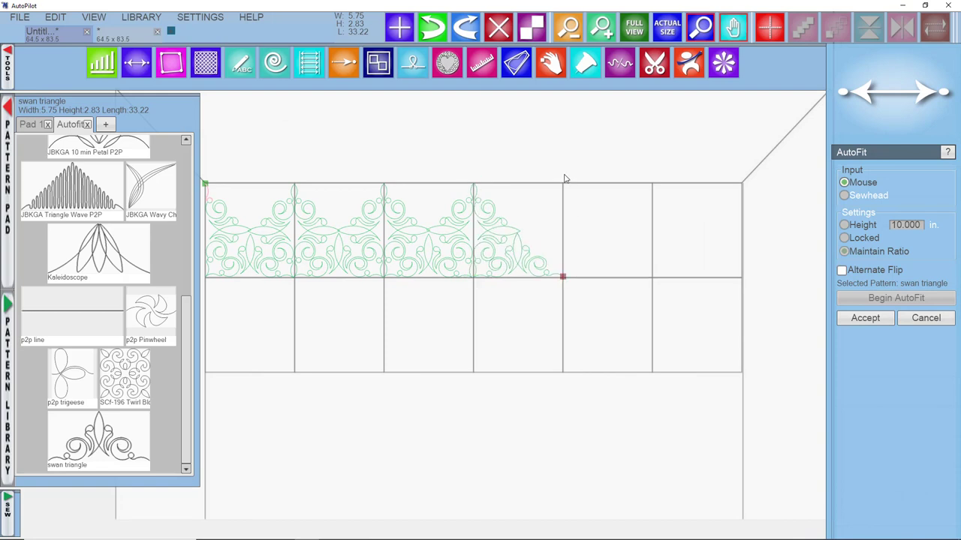
left_click(563, 184)
left_click(563, 278)
left_click(653, 281)
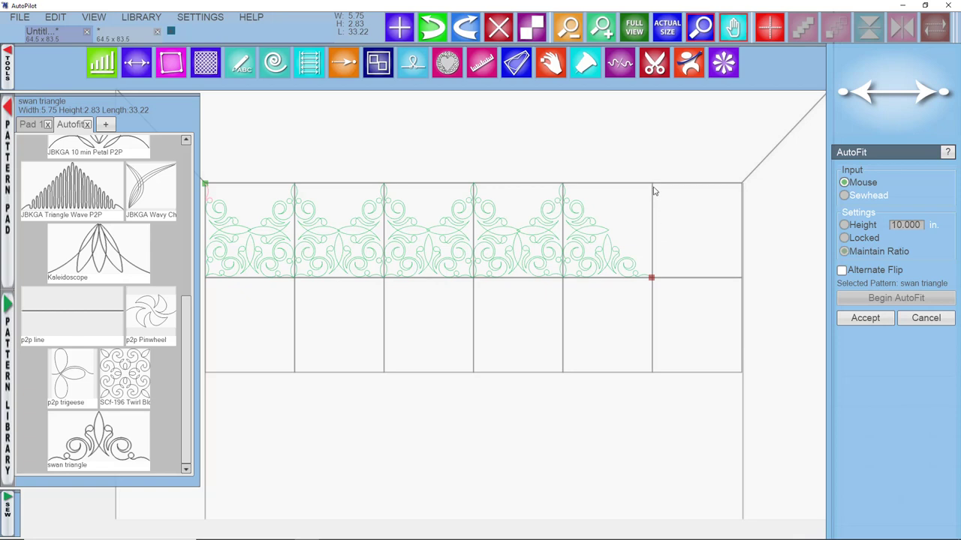
left_click(653, 188)
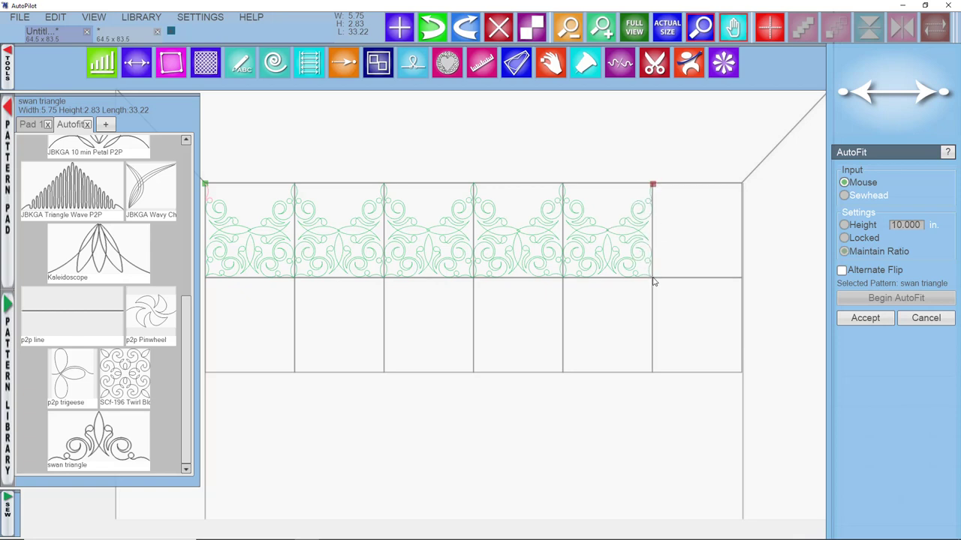
left_click(654, 281)
left_click(743, 282)
Bring the AutoFit path back through the lower row, fitting the tops and vertical sides from the sixth block to the fourth block's left side.
left_click(653, 282)
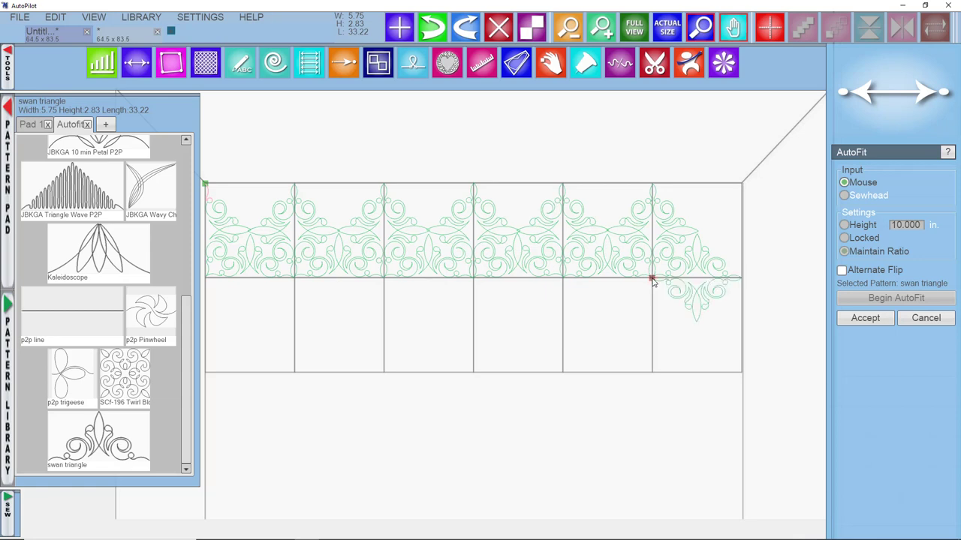
left_click(653, 377)
left_click(653, 282)
left_click(561, 299)
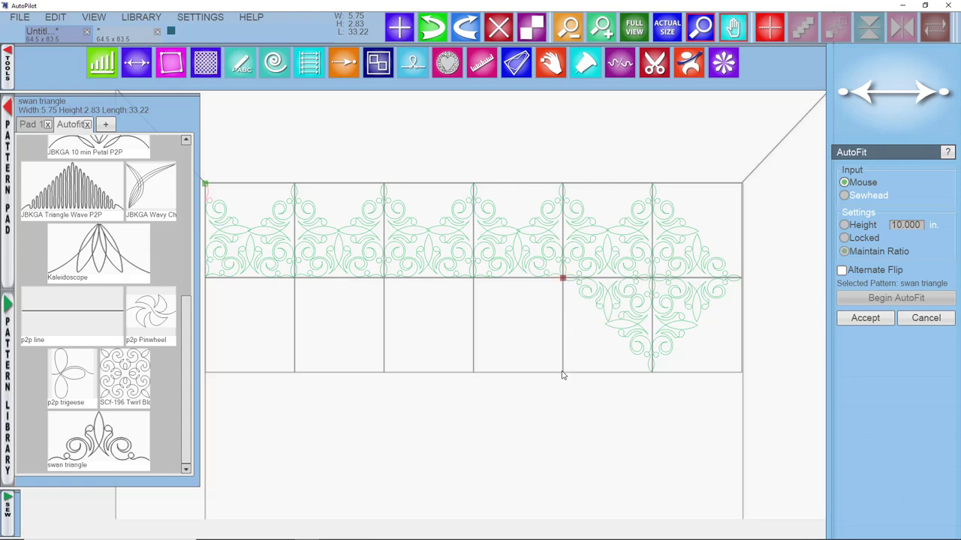
left_click(564, 375)
left_click(563, 282)
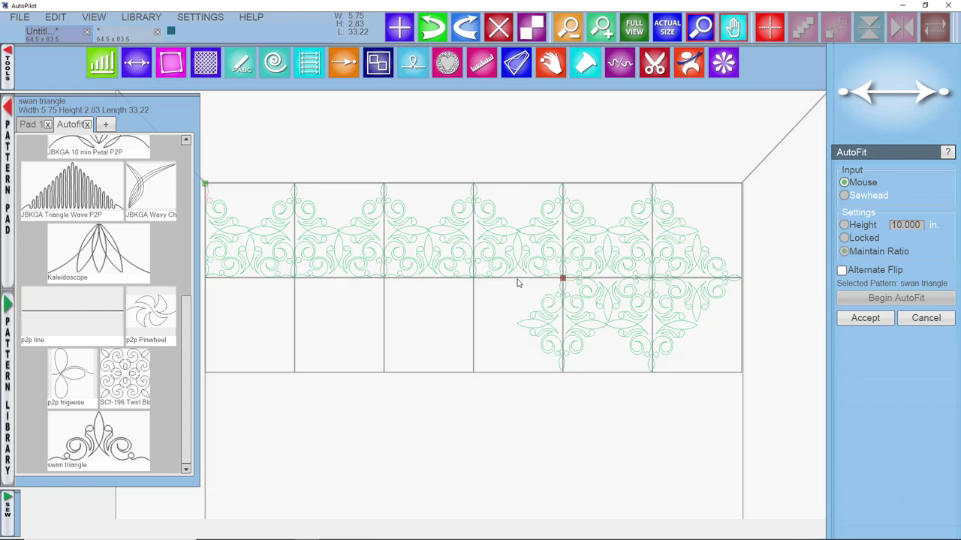
left_click(474, 281)
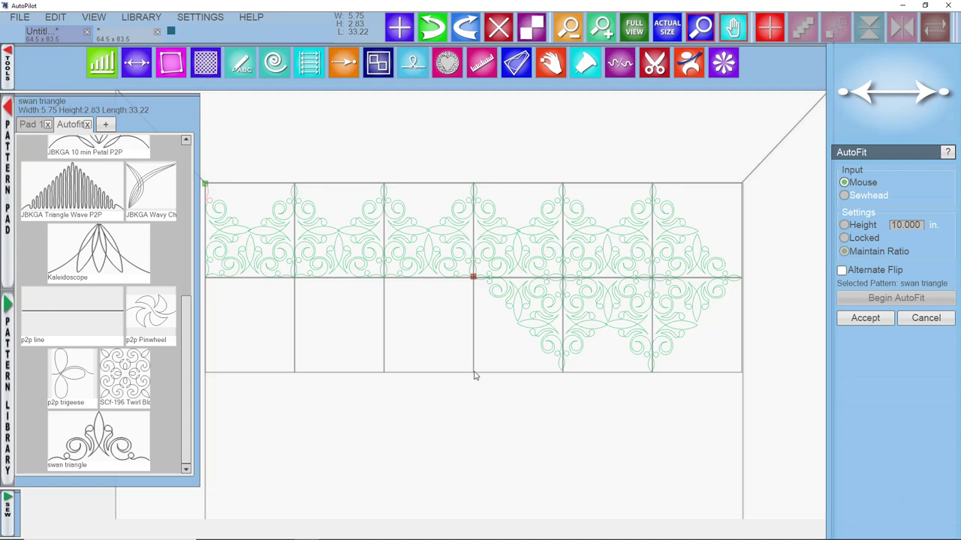
left_click(474, 375)
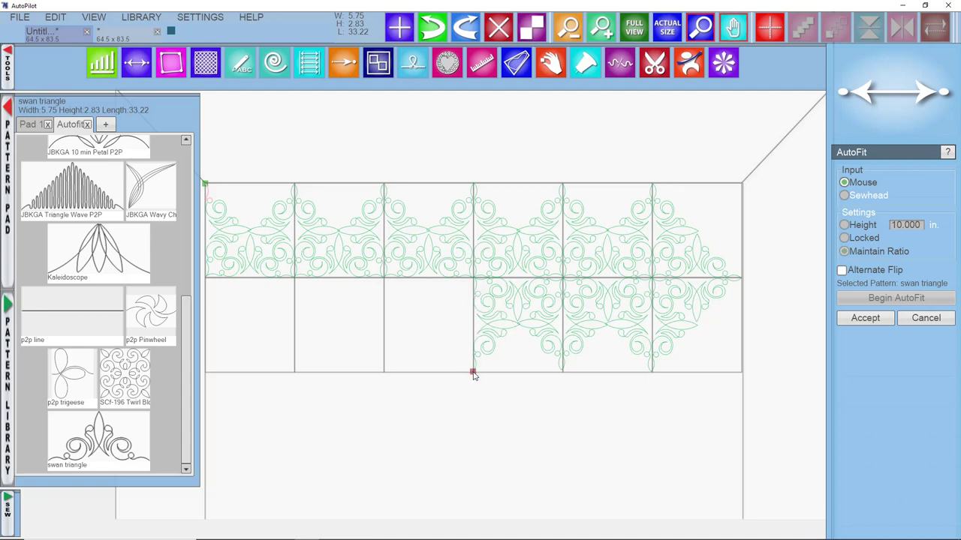
Fit the pattern along the bottoms of the lower row's last three blocks and up the sixth block's outer side.
left_click(562, 374)
left_click(652, 373)
left_click(744, 375)
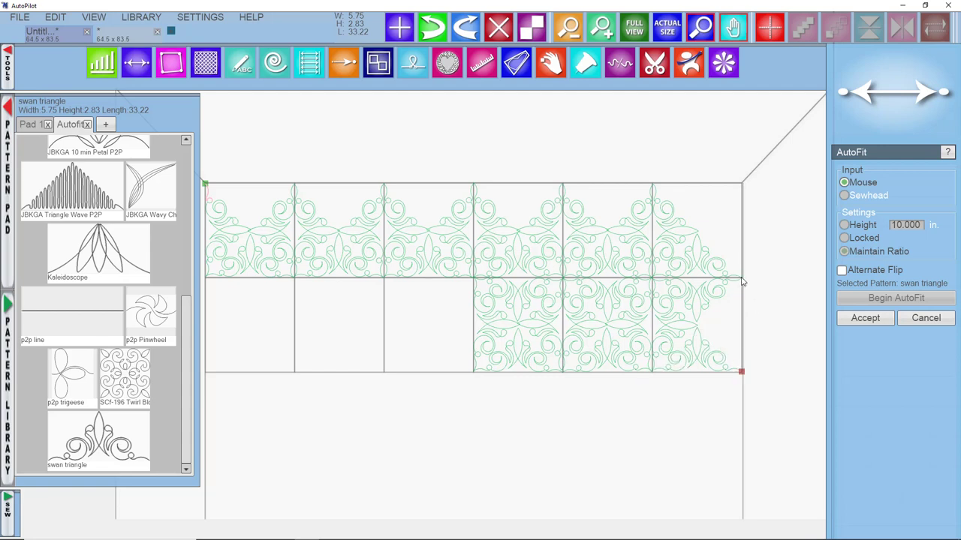
left_click(742, 279)
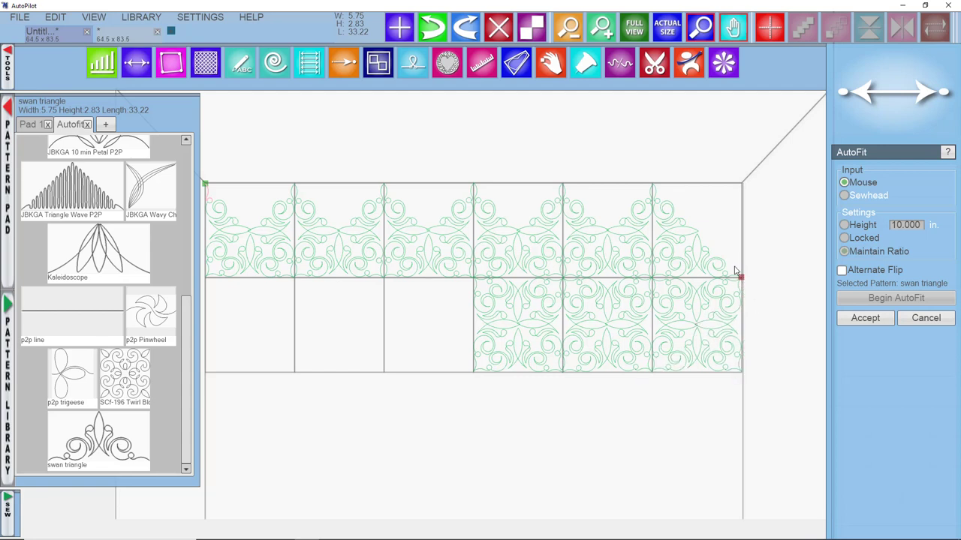
Complete the upper row's last three blocks by fitting the pattern up the sixth block's outer side and back along their tops.
left_click(742, 185)
left_click(653, 185)
left_click(564, 186)
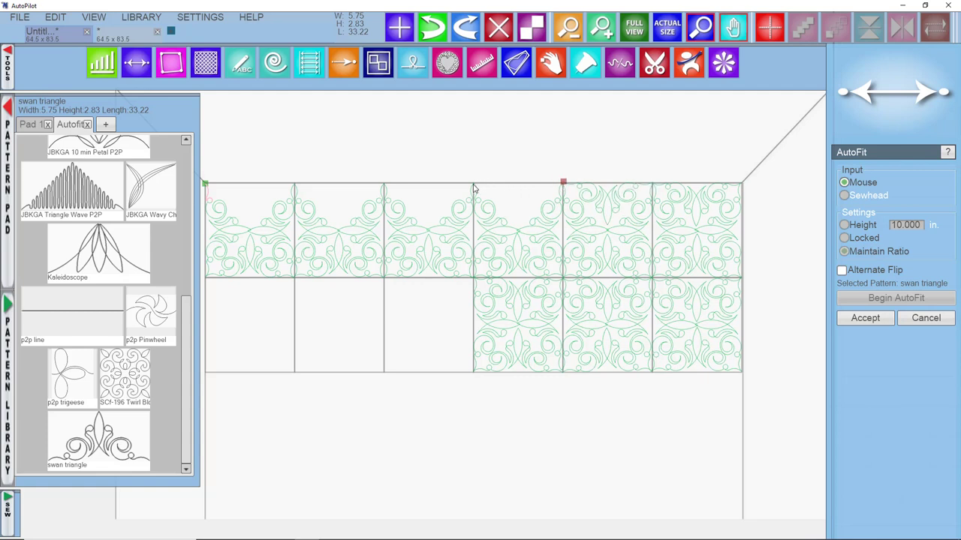
left_click(474, 188)
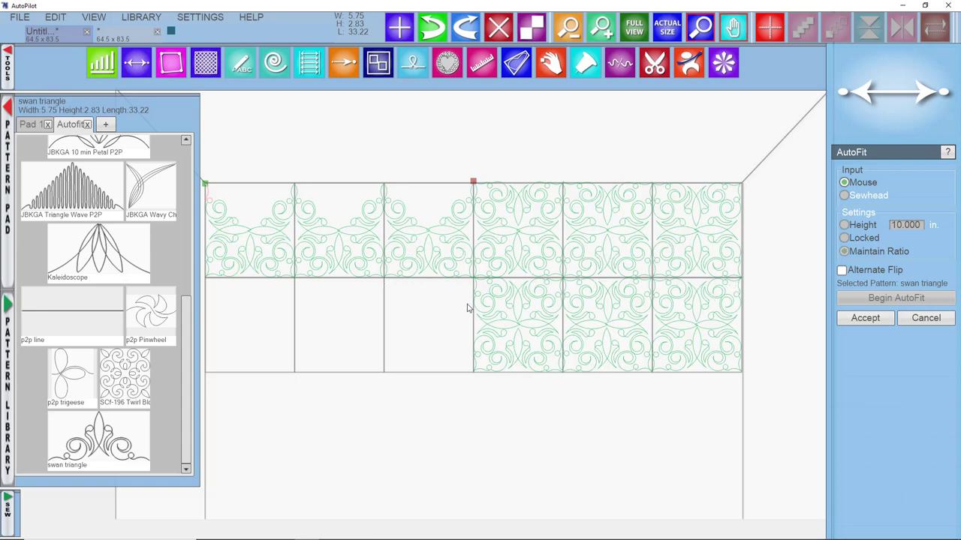
scroll(355, 238, "down", 1)
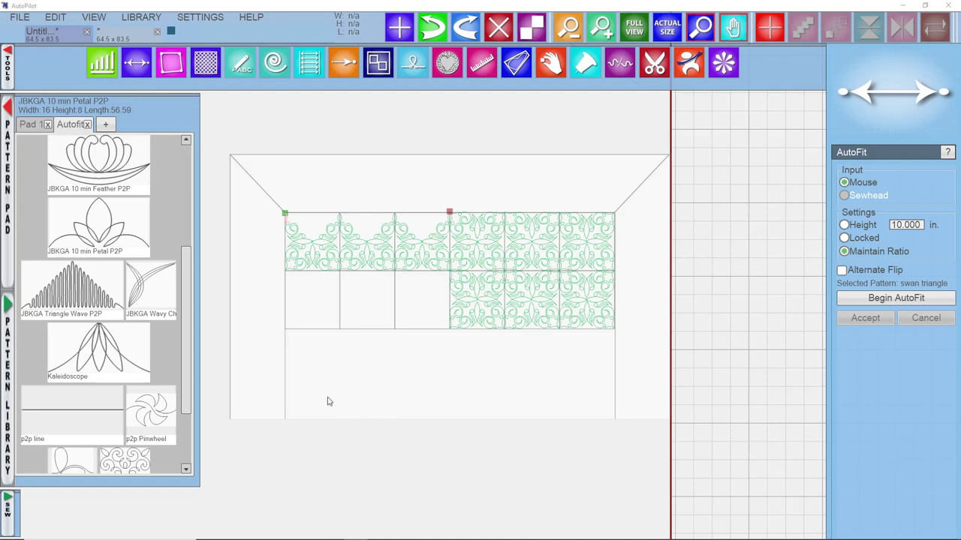
Add the JBKGA 10 min Petal P2P pattern from the AutoFit pattern pad to the quilt layout.
scroll(154, 330, "down", 3)
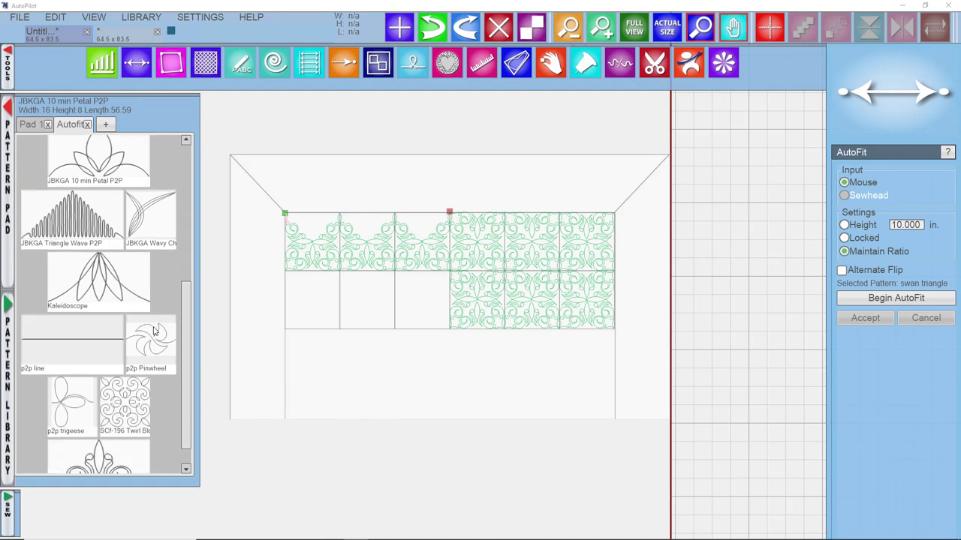
scroll(154, 330, "up", 4)
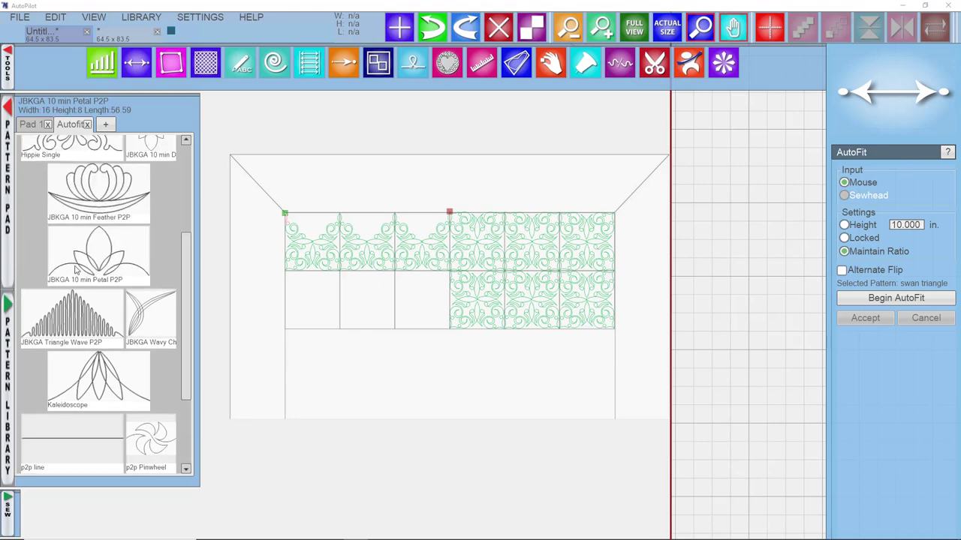
left_click_drag(73, 269, 324, 177)
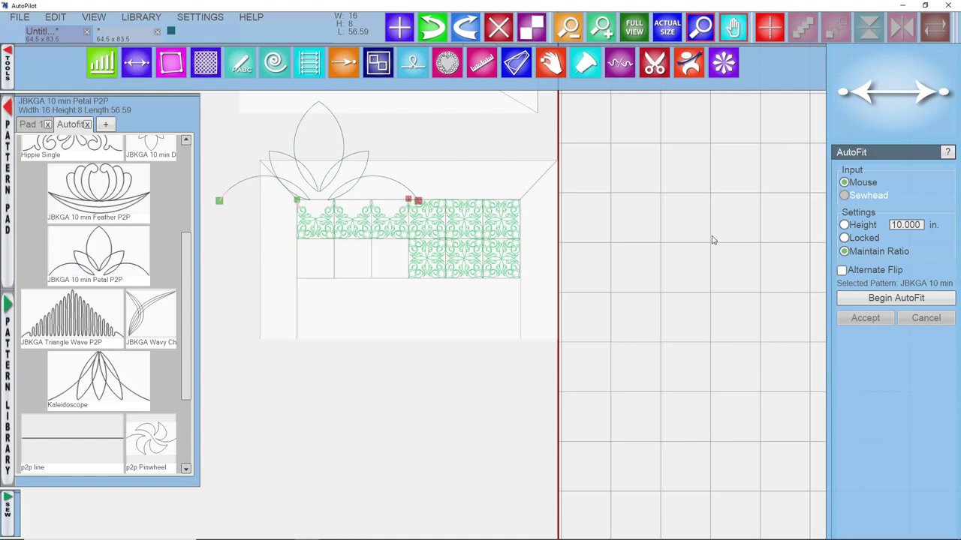
AutoFit the petal pattern along the border's inner edge from left to right in three repeats, each spanning two blocks.
left_click(857, 301)
scroll(336, 197, "up", 3)
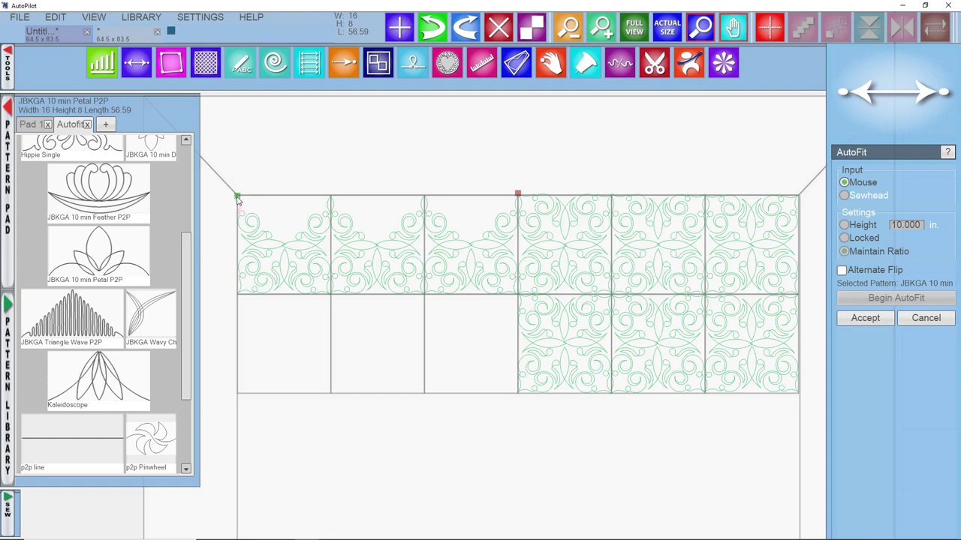
left_click(238, 197)
left_click(424, 200)
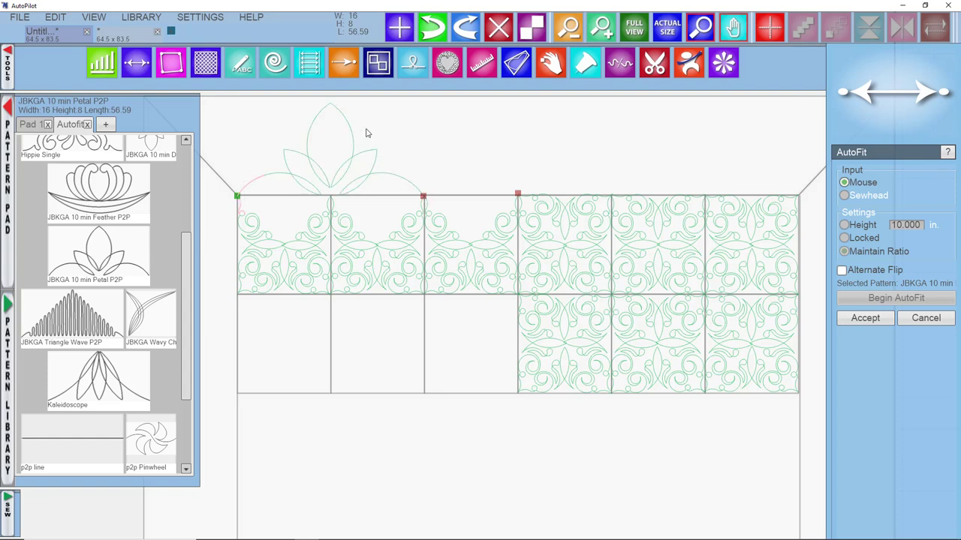
left_click(611, 198)
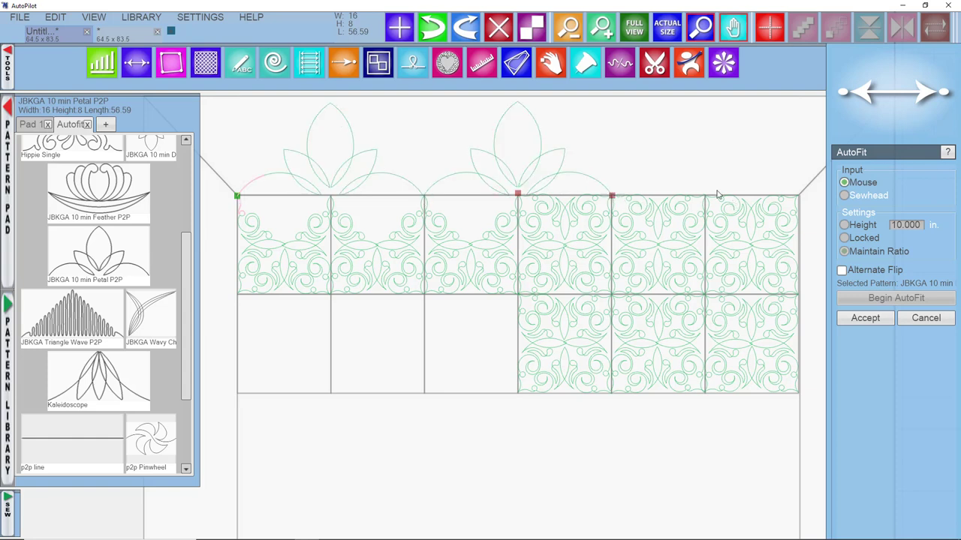
left_click(799, 198)
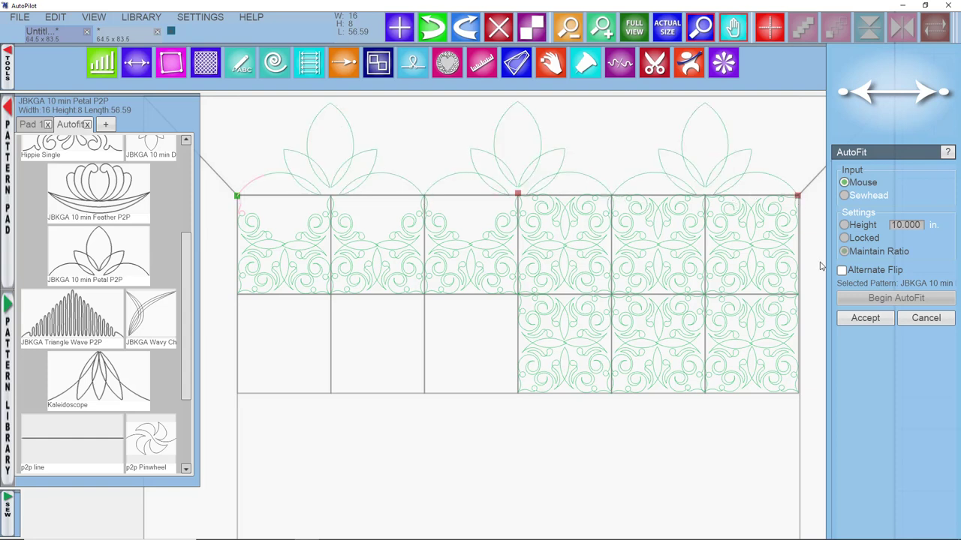
left_click(864, 318)
Add another 10 min Petal P2P and AutoFit four repeats along the border's outer edge, from its right corner to its left corner.
left_click_drag(98, 255, 512, 422)
left_click(867, 299)
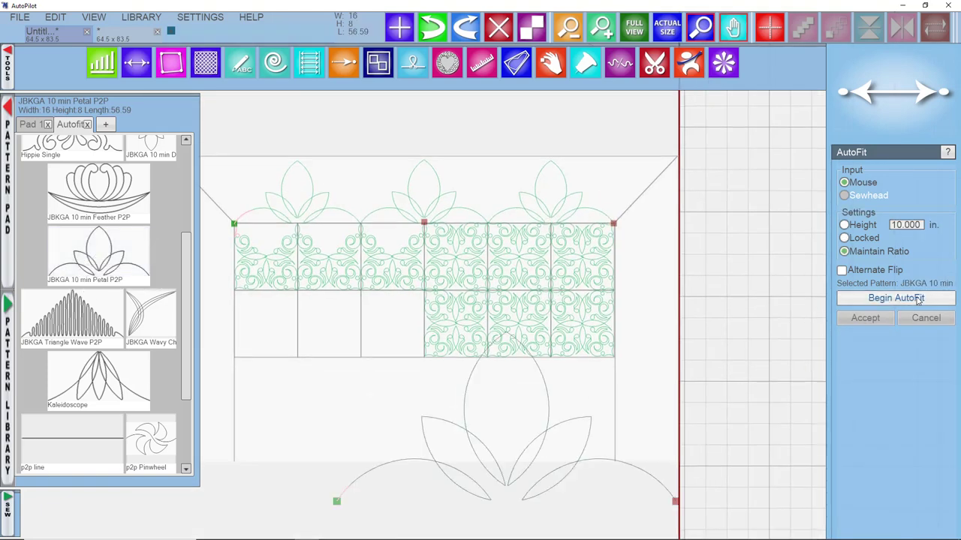
left_click(916, 301)
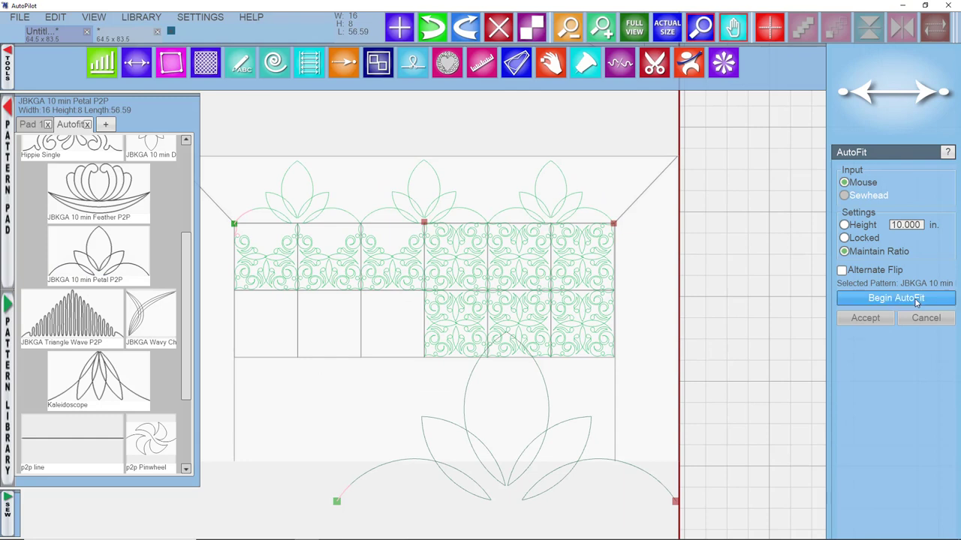
left_click(677, 158)
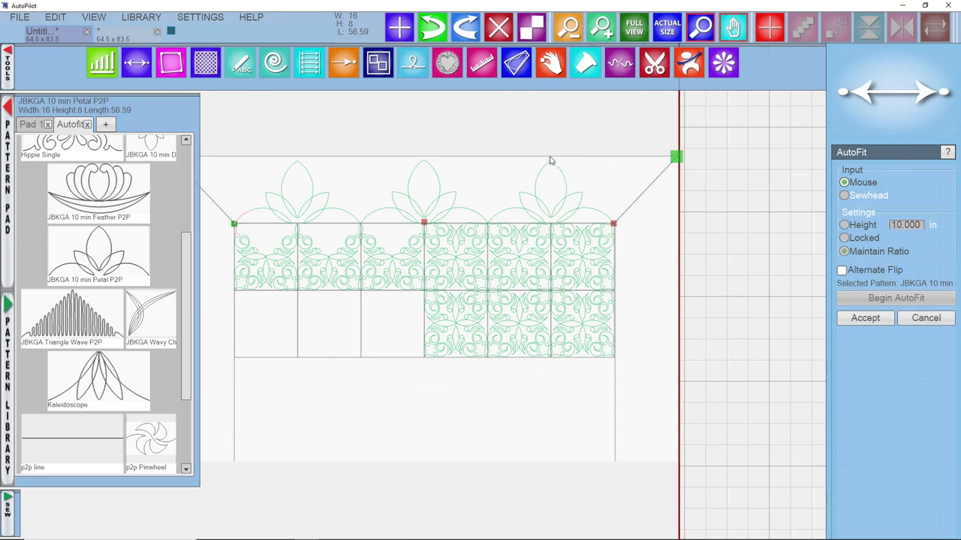
left_click(551, 158)
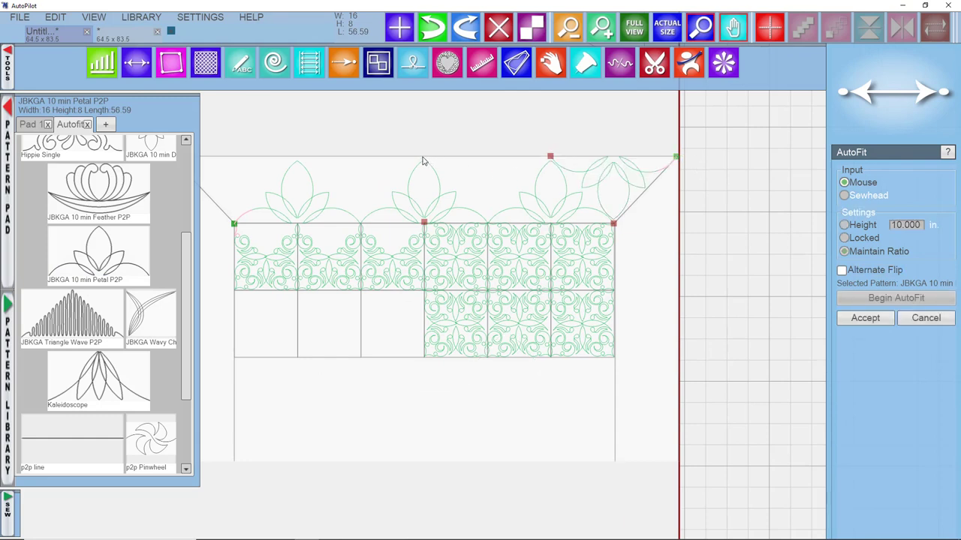
left_click(425, 160)
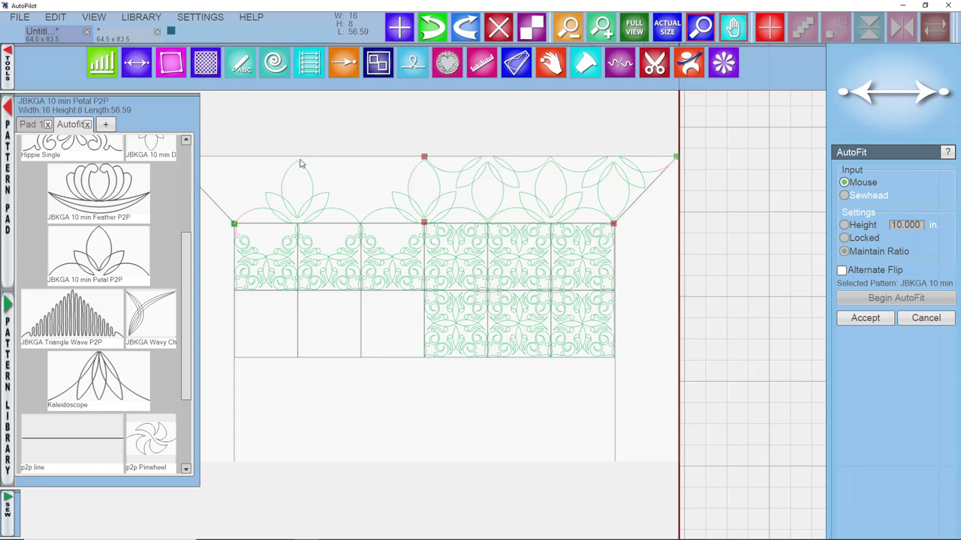
left_click(297, 158)
scroll(275, 176, "down", 2)
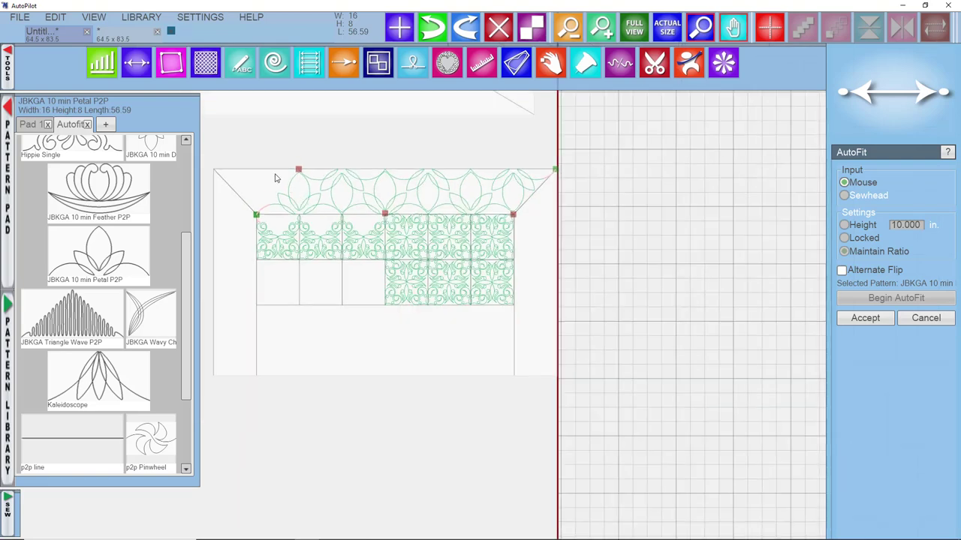
left_click(214, 172)
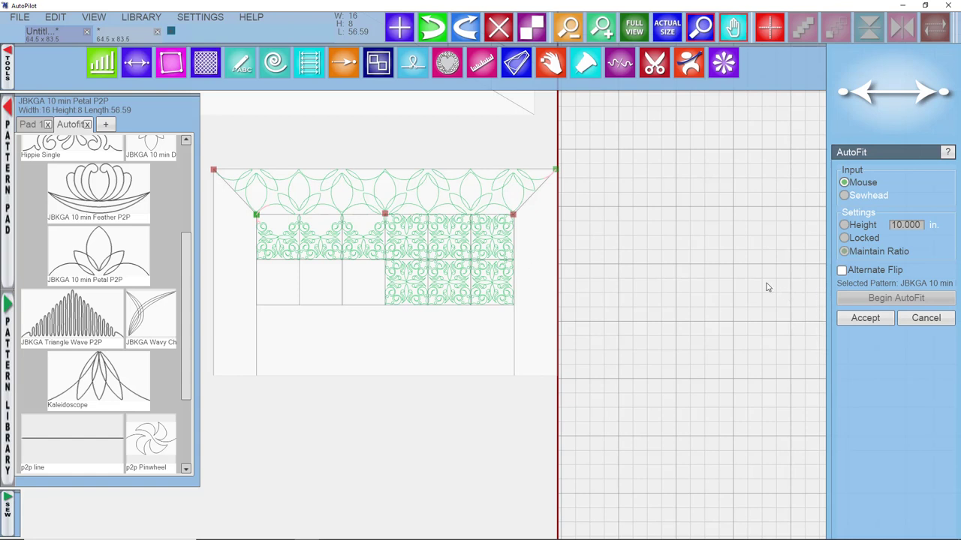
Turn on Snap to Grid.
scroll(766, 283, "up", 3)
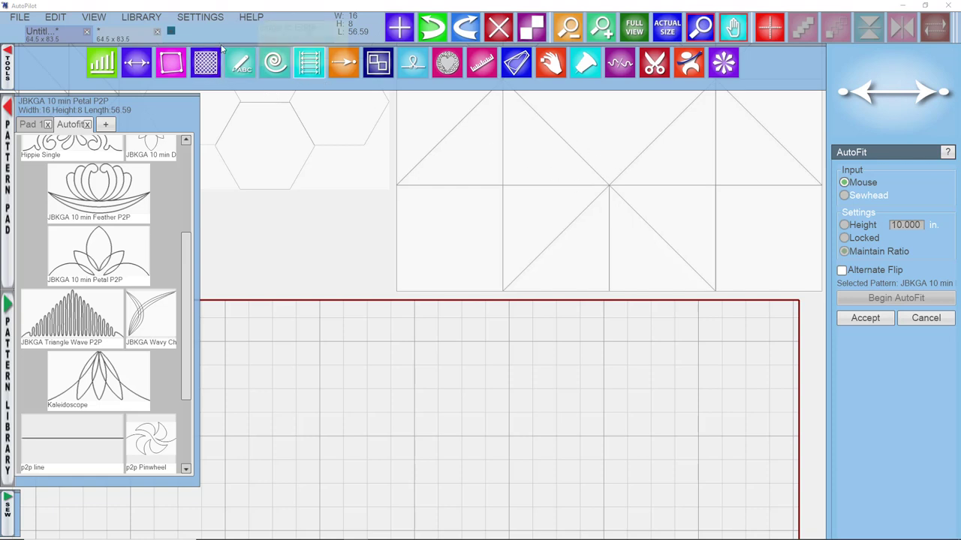
left_click(190, 18)
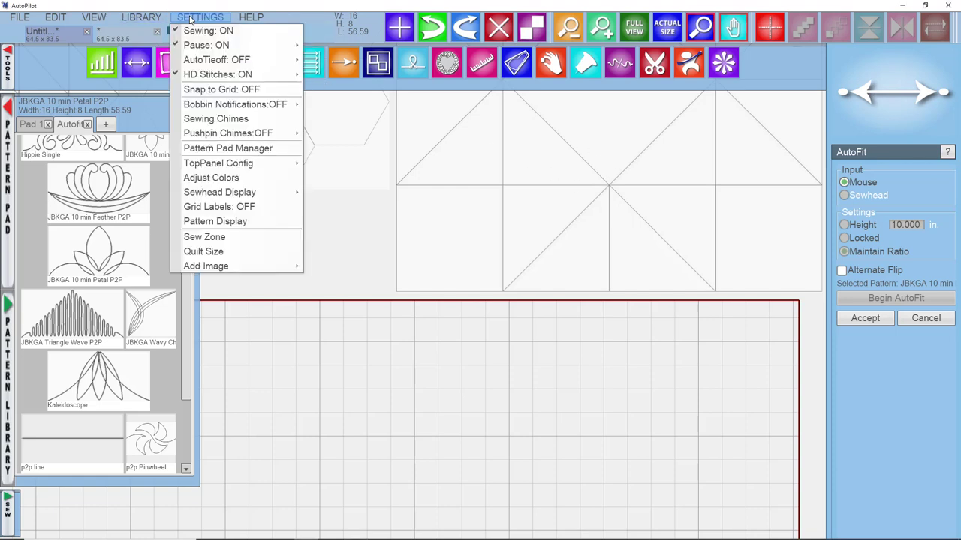
left_click(225, 90)
left_click(199, 16)
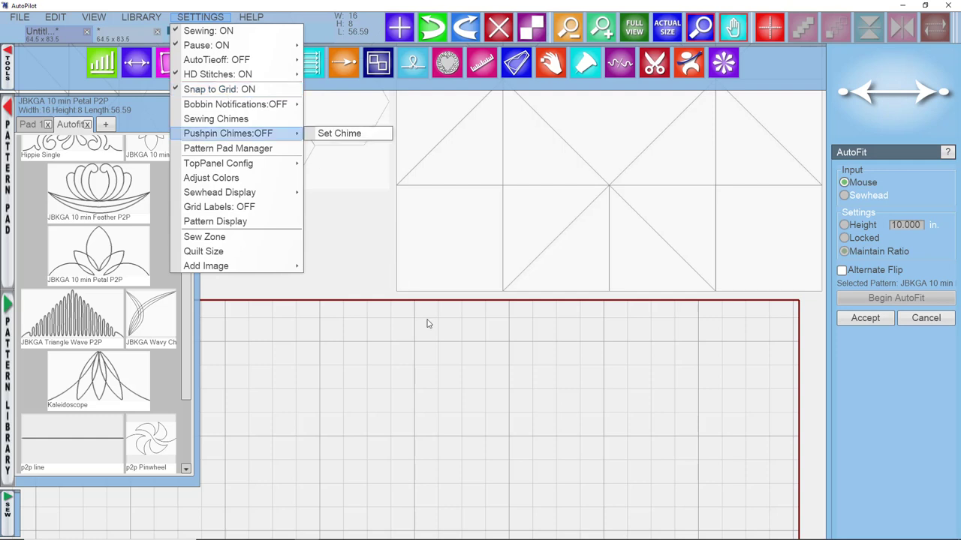
left_click(436, 390)
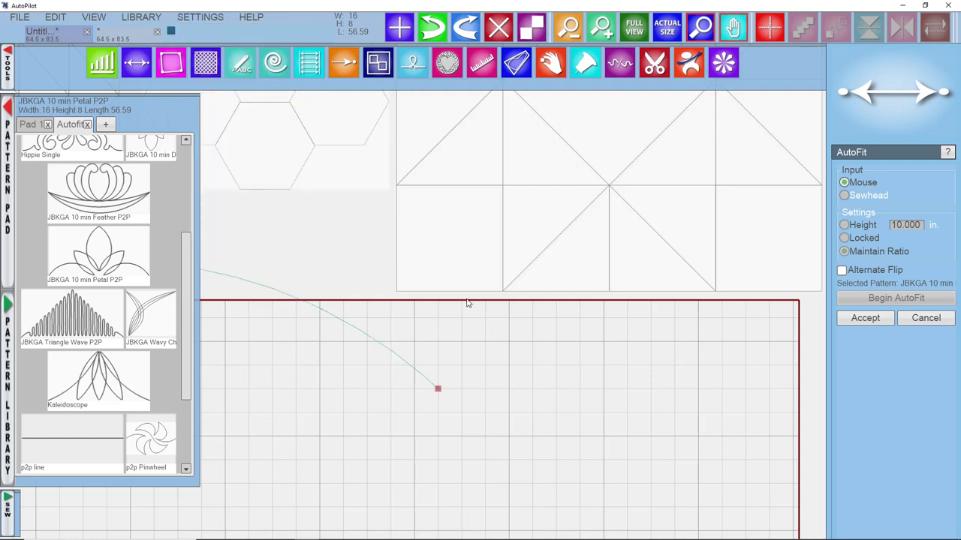
key("Escape")
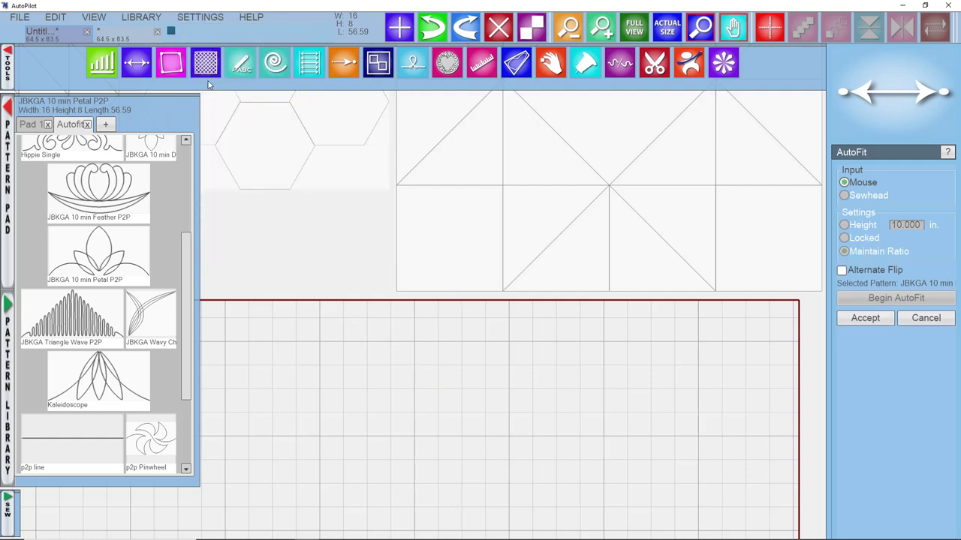
Draw an arc segment about 8 in. wide and 1 in. high on the empty grid below the star block.
left_click(240, 63)
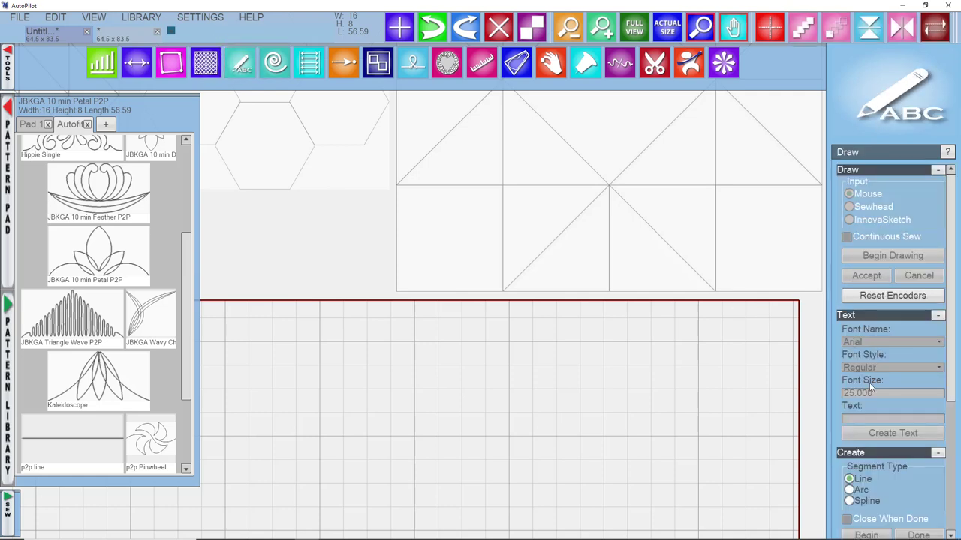
scroll(873, 392, "down", 2)
scroll(873, 392, "down", 1)
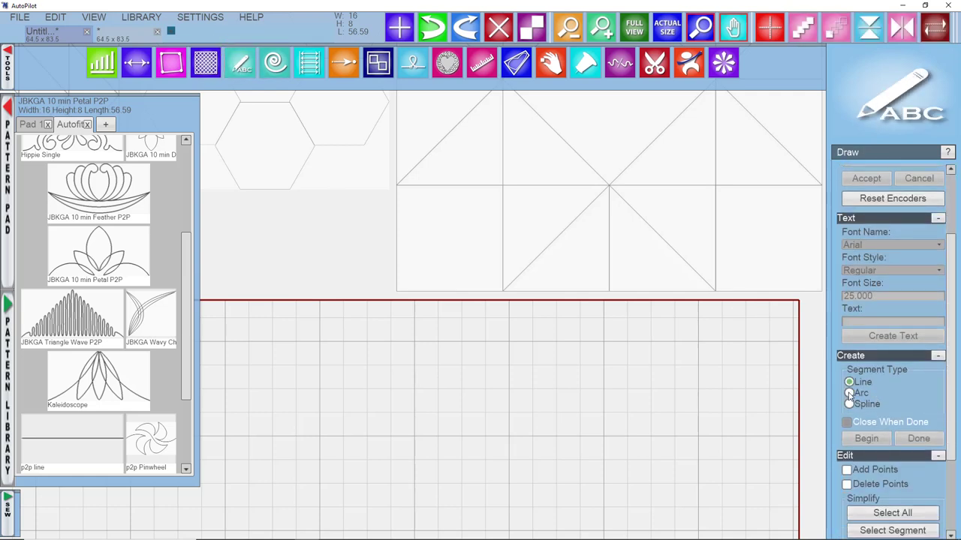
left_click(849, 393)
left_click(416, 440)
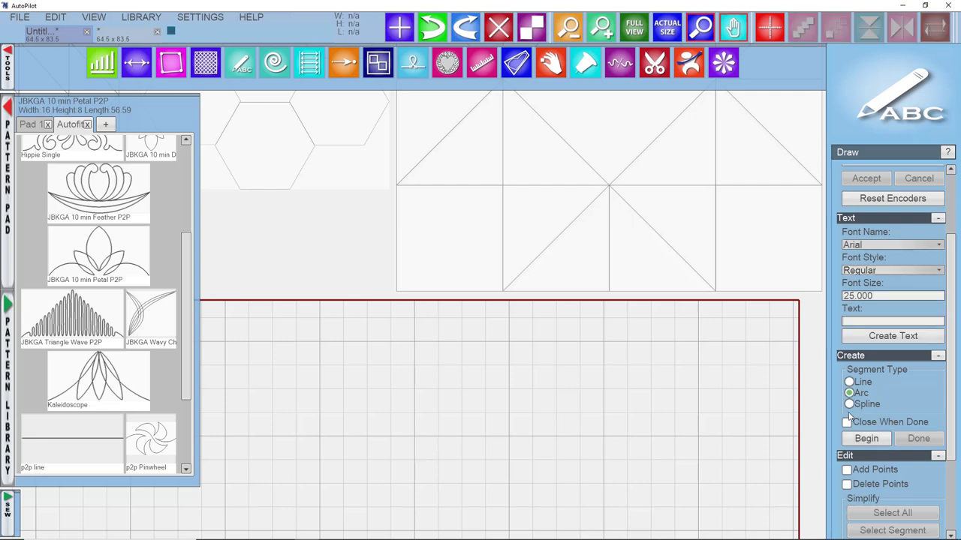
left_click(866, 438)
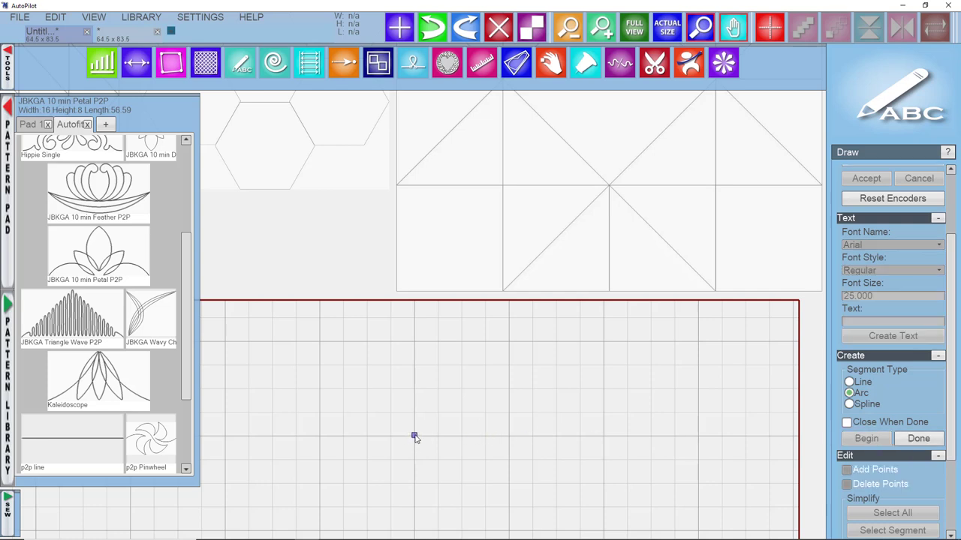
left_click(414, 437)
left_click(605, 438)
left_click(510, 415)
left_click(912, 439)
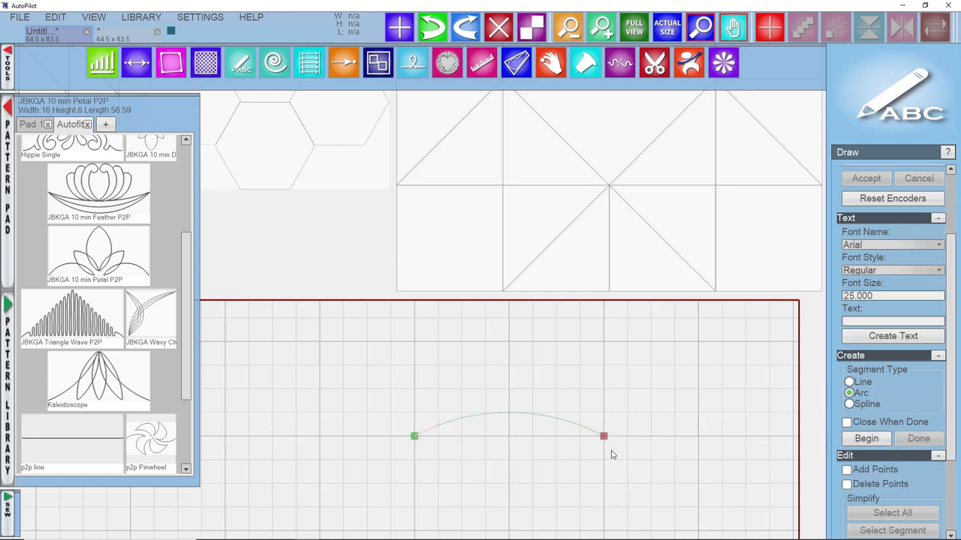
Select the new arc with the Transform tool to check its width and height.
scroll(619, 453, "down", 1)
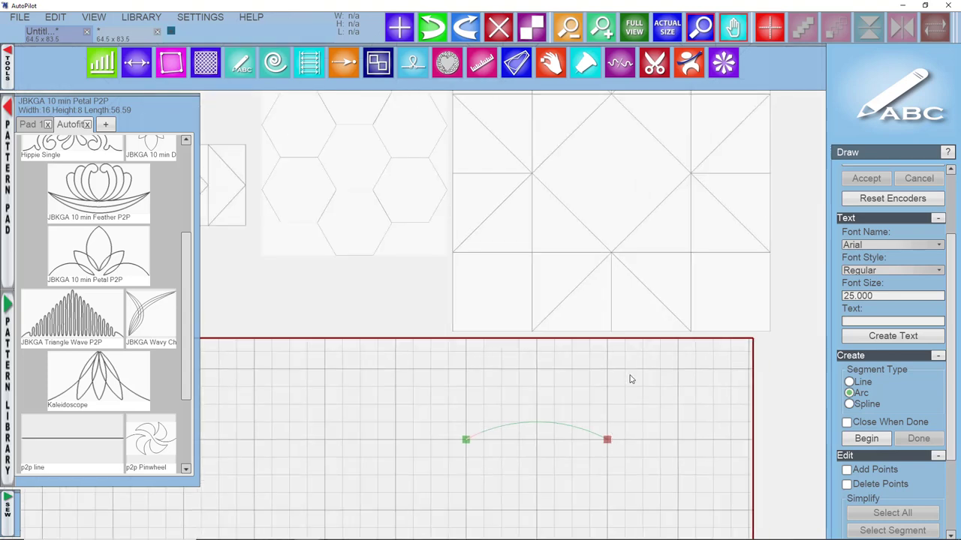
scroll(631, 380, "right", 1)
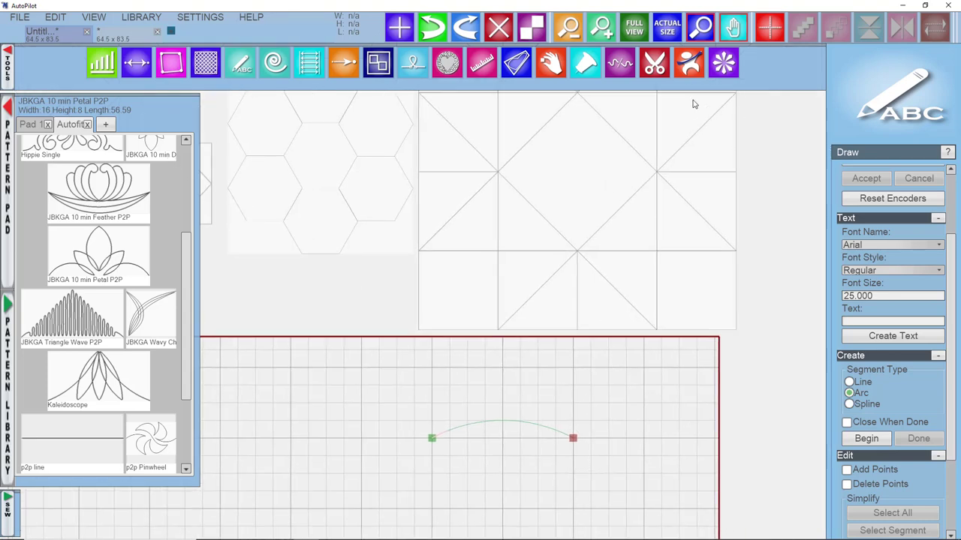
left_click(690, 62)
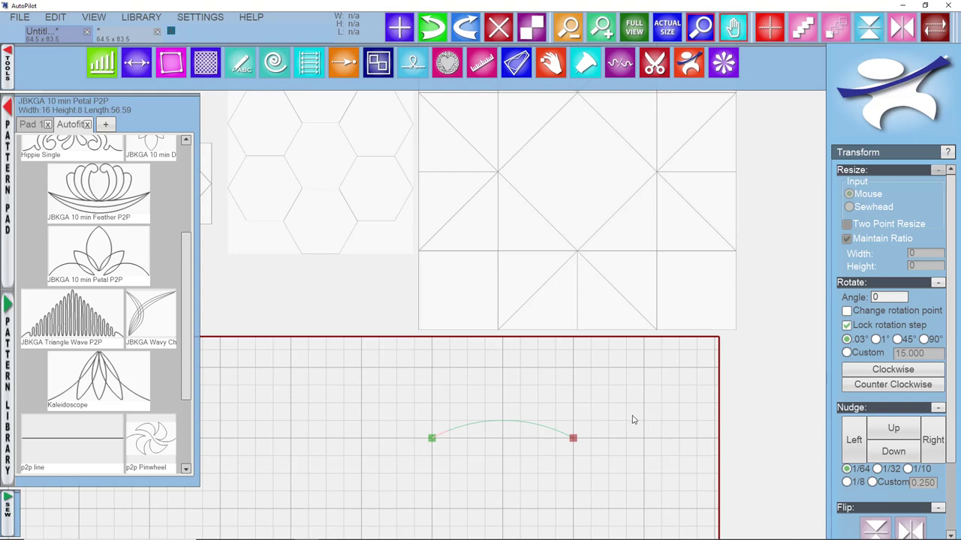
left_click(474, 432)
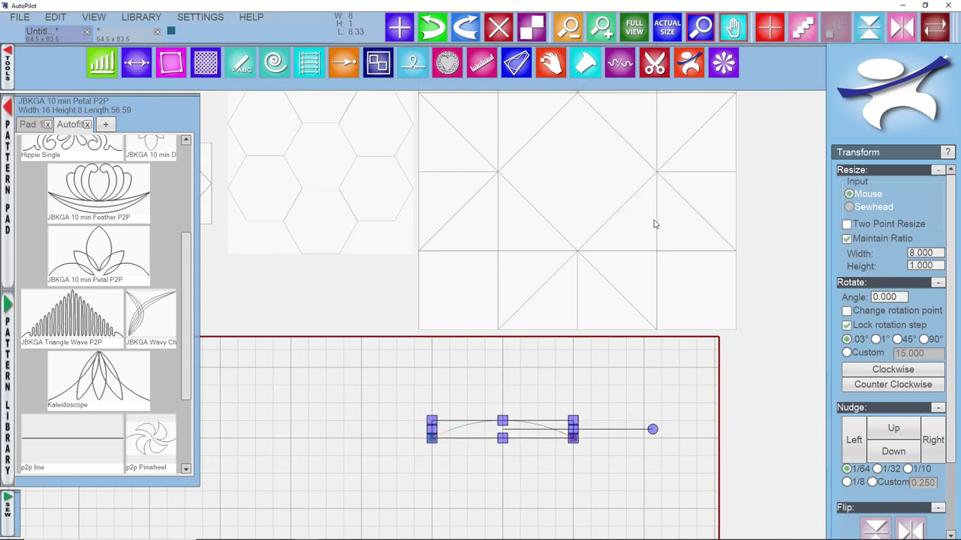
scroll(632, 244, "up", 3)
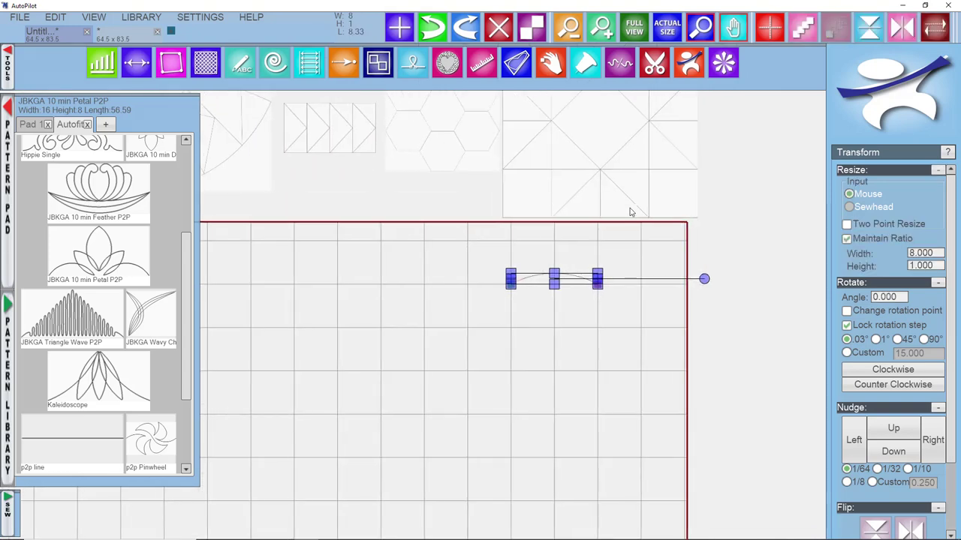
scroll(630, 343, "up", 2)
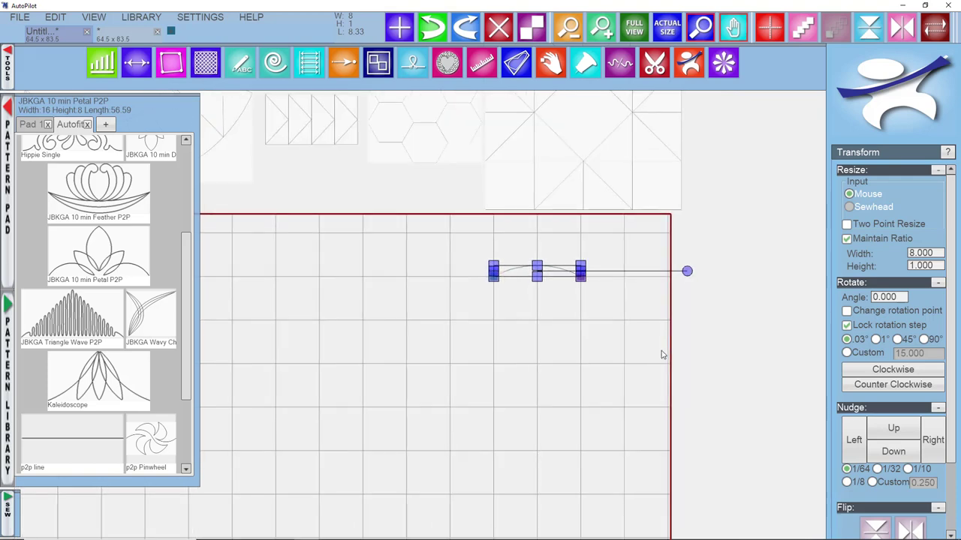
scroll(624, 163, "up", 3)
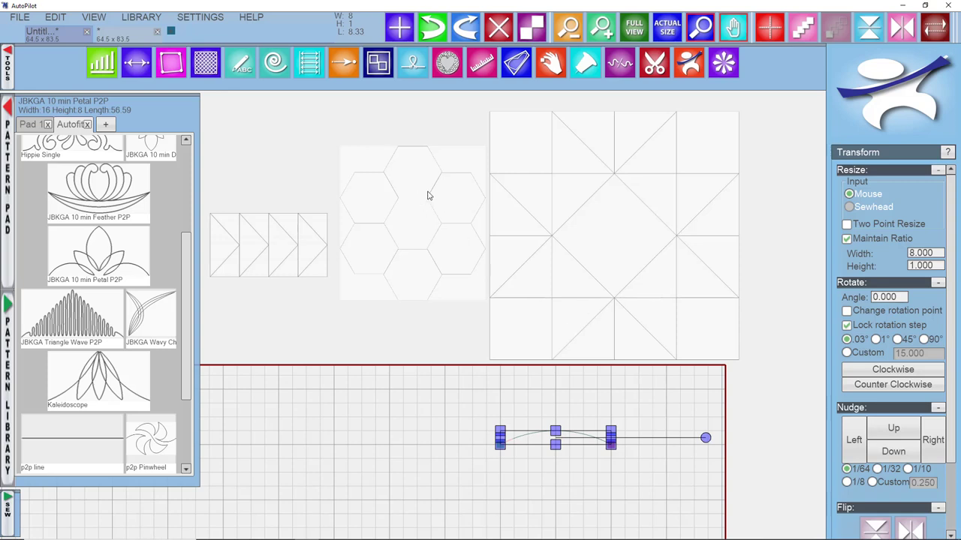
left_click(136, 63)
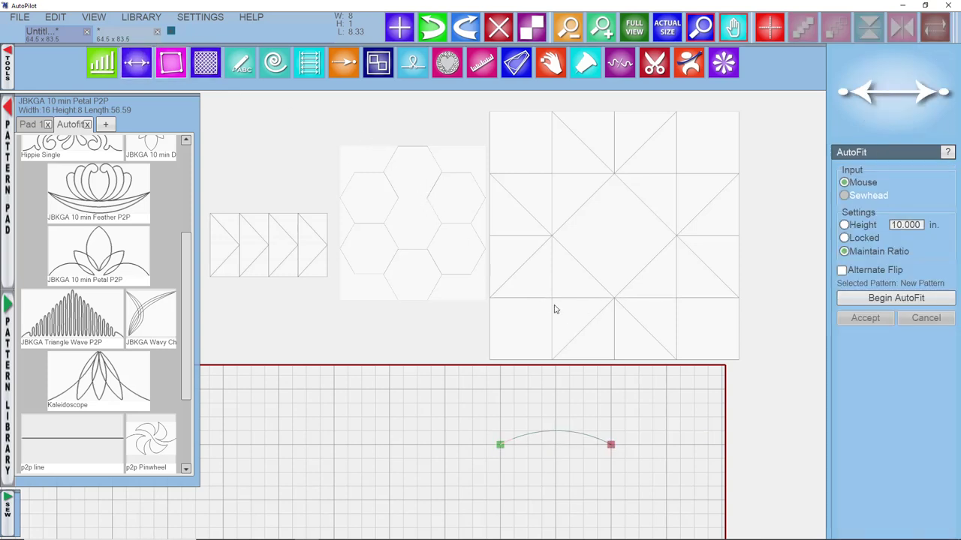
left_click(864, 301)
scroll(601, 142, "up", 1)
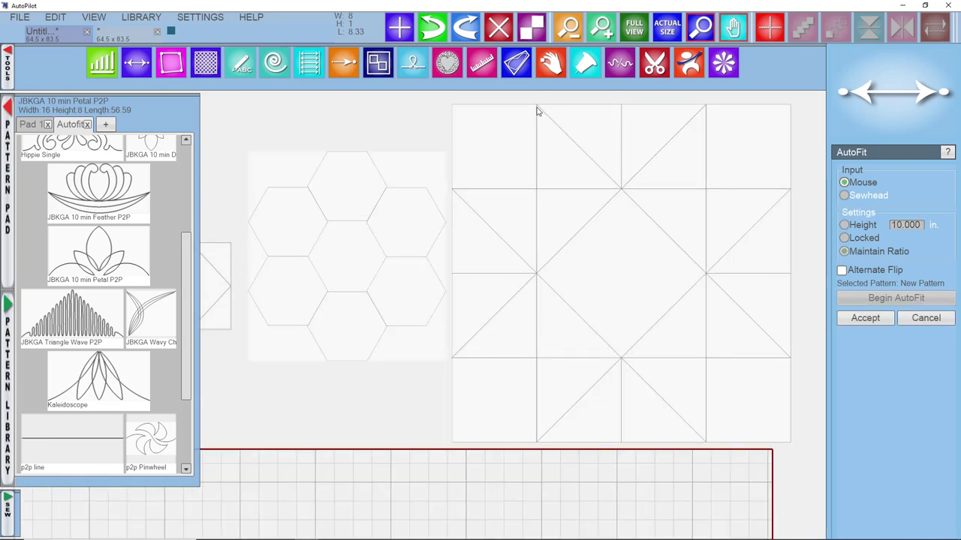
left_click(538, 107)
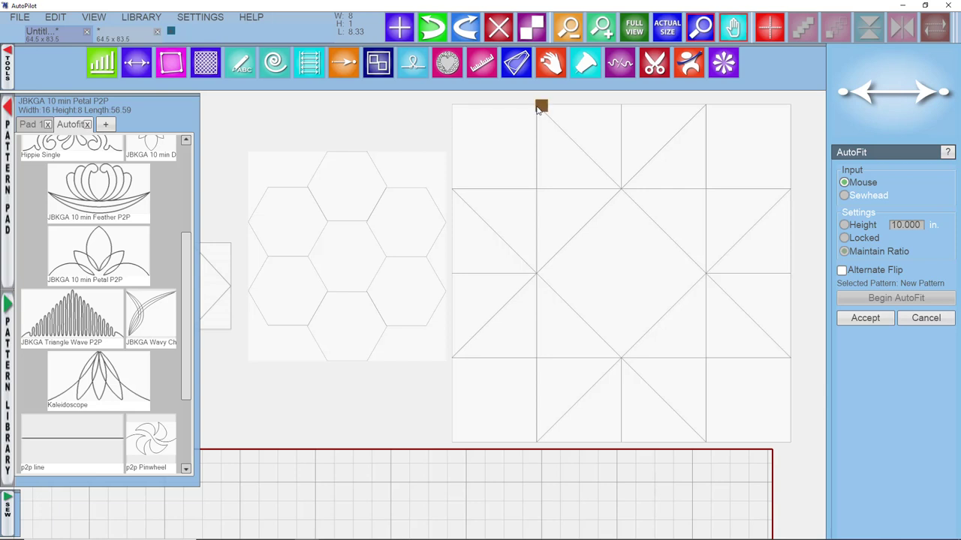
left_click(537, 192)
left_click(926, 318)
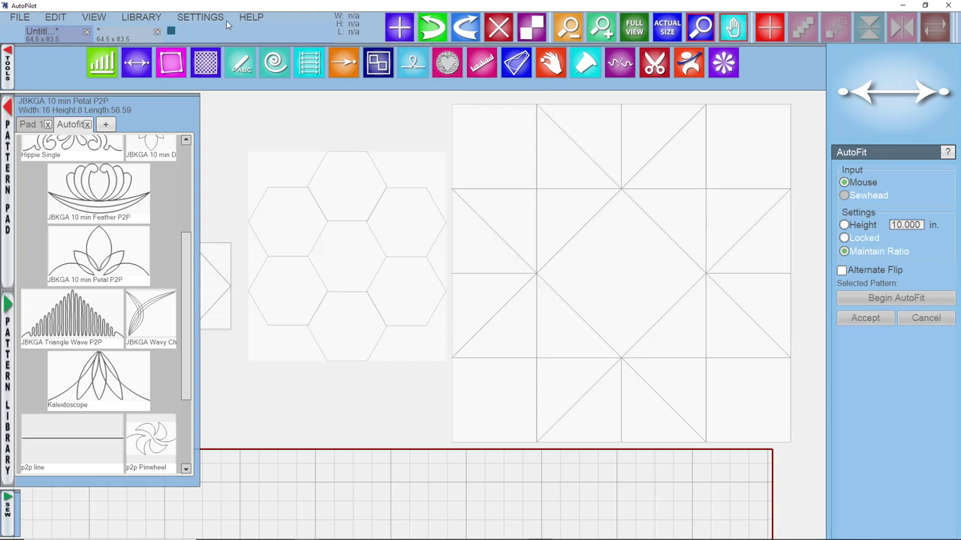
Turn off Snap to Grid and begin AutoFit with the drawn arc as the selected pattern.
left_click(200, 17)
left_click(220, 93)
scroll(388, 302, "down", 2)
scroll(430, 338, "down", 1)
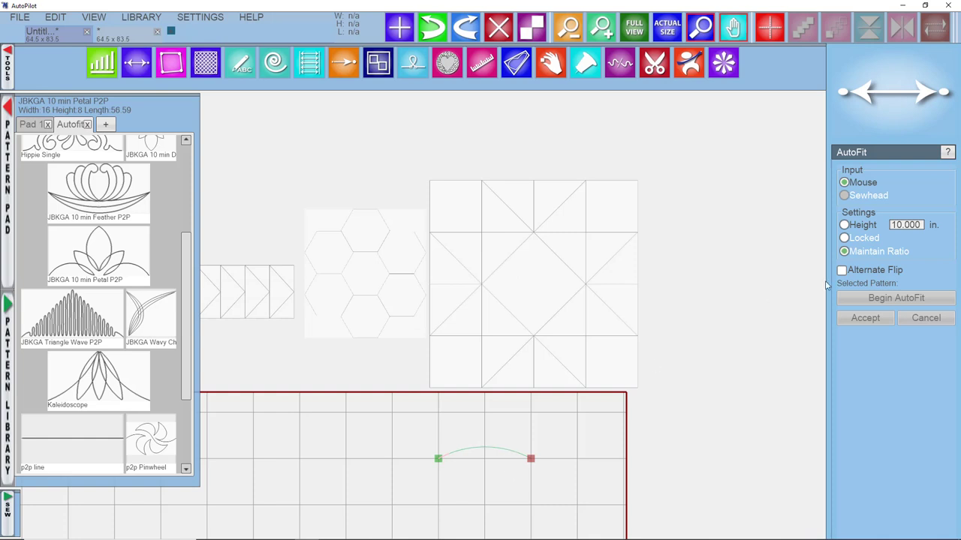
left_click(476, 456)
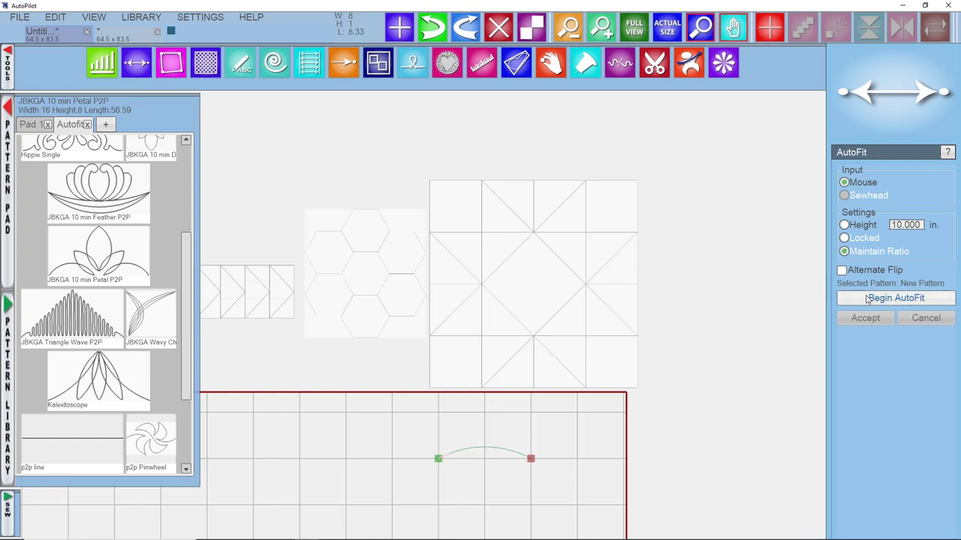
left_click(896, 298)
scroll(486, 167, "up", 2)
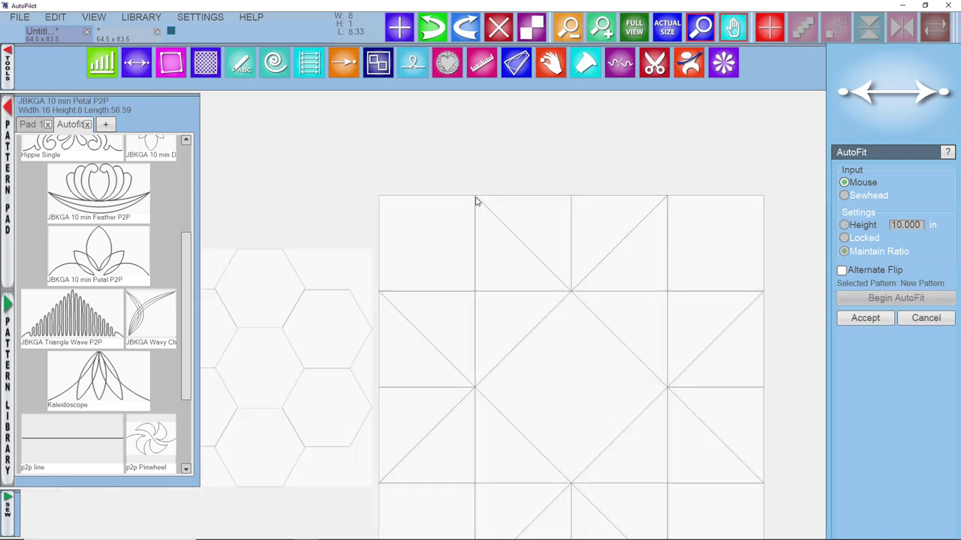
AutoFit arcs around the star block's upper-left triangle: down the vertical side, across the base, then up and back down the diagonal.
left_click(475, 197)
left_click(475, 292)
left_click(569, 292)
left_click(476, 197)
left_click(570, 292)
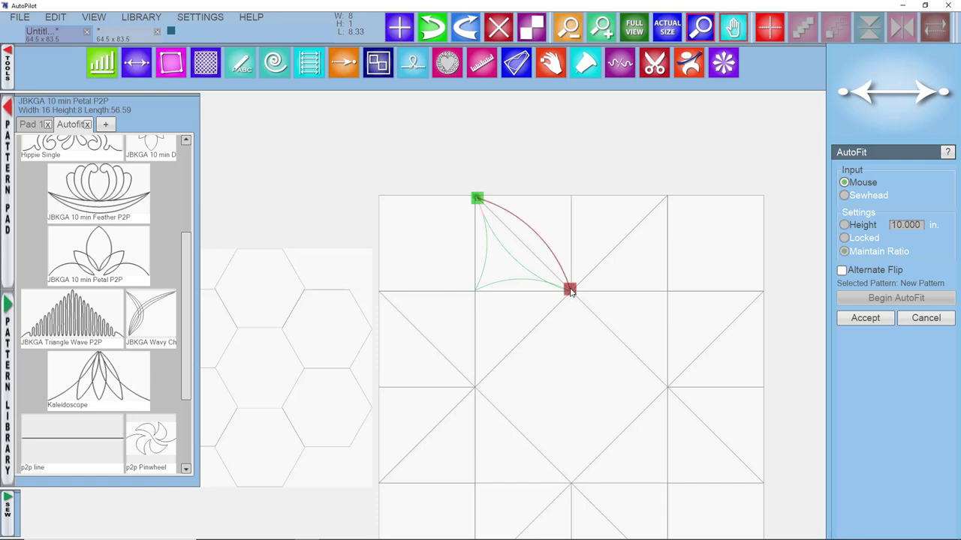
Continue the arcs up and down the centre seam, up and down the right diagonal, and along the base to the right corner.
left_click(571, 198)
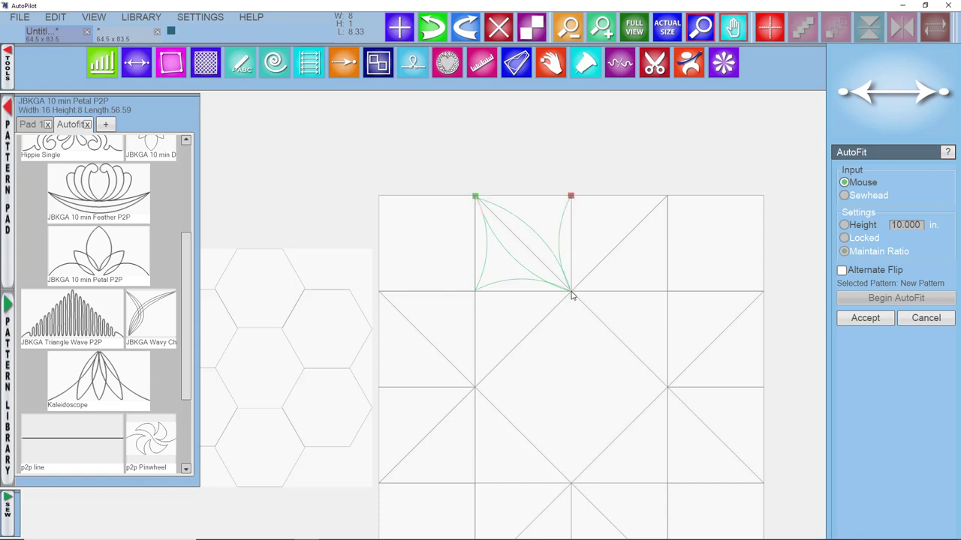
left_click(571, 289)
left_click(666, 197)
left_click(571, 290)
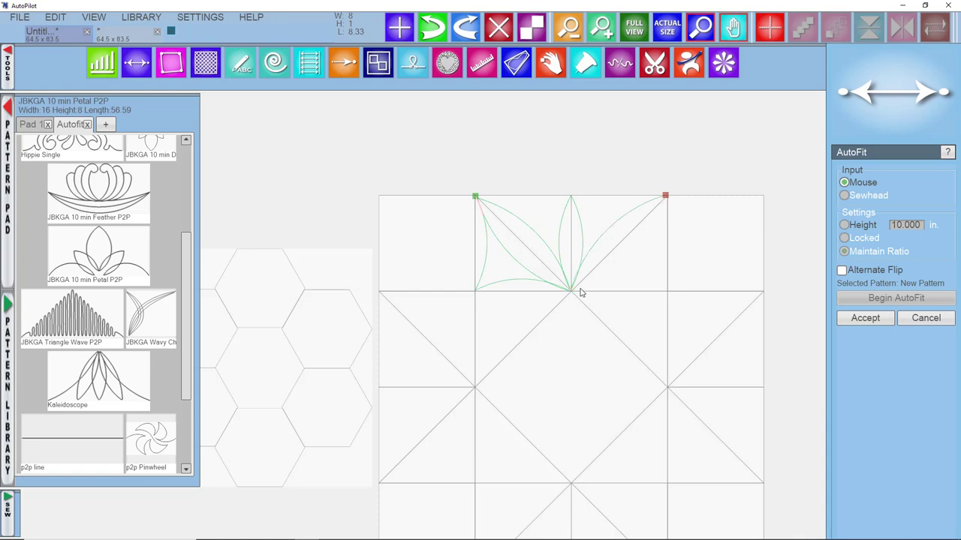
left_click(667, 292)
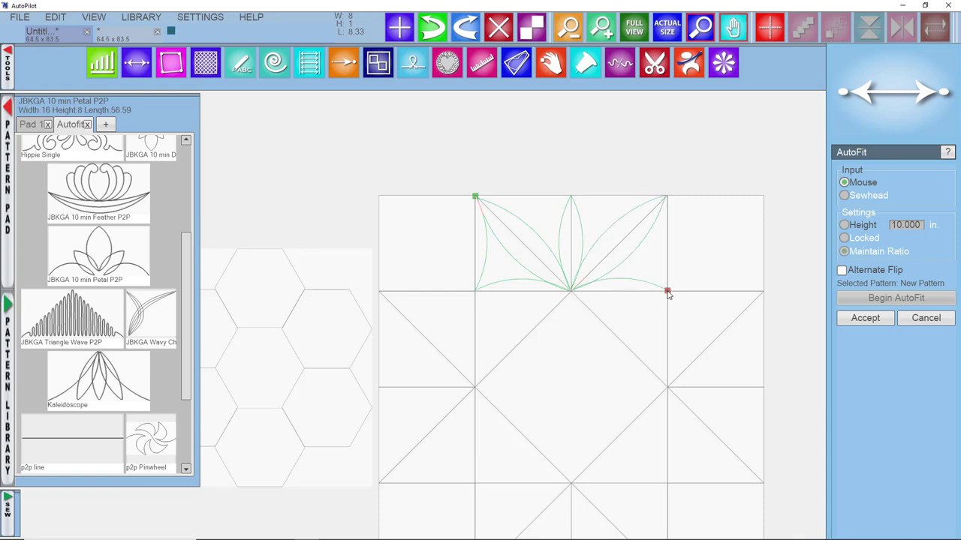
Fit arcs up and back down the right vertical seam of the star block's top unit and accept the AutoFit.
left_click(667, 198)
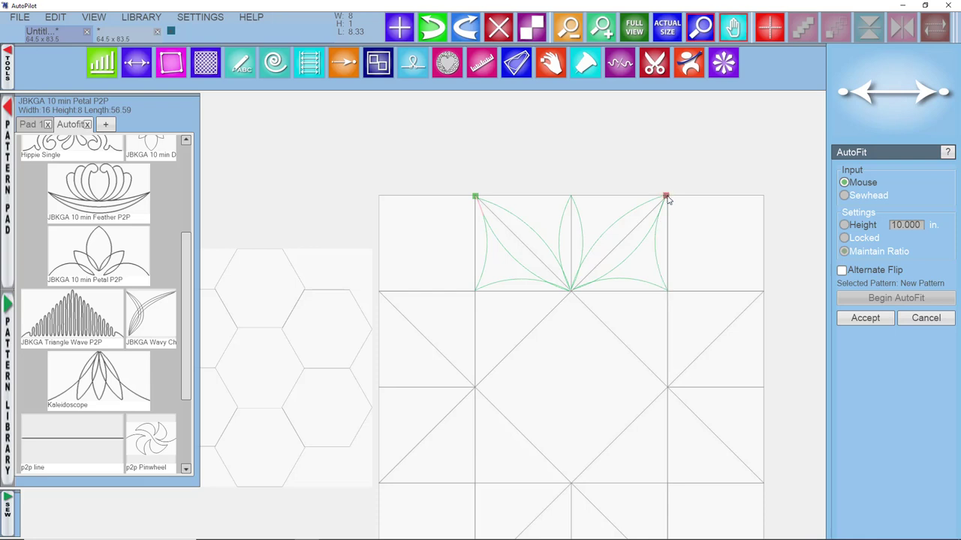
left_click(668, 292)
scroll(653, 427, "down", 2)
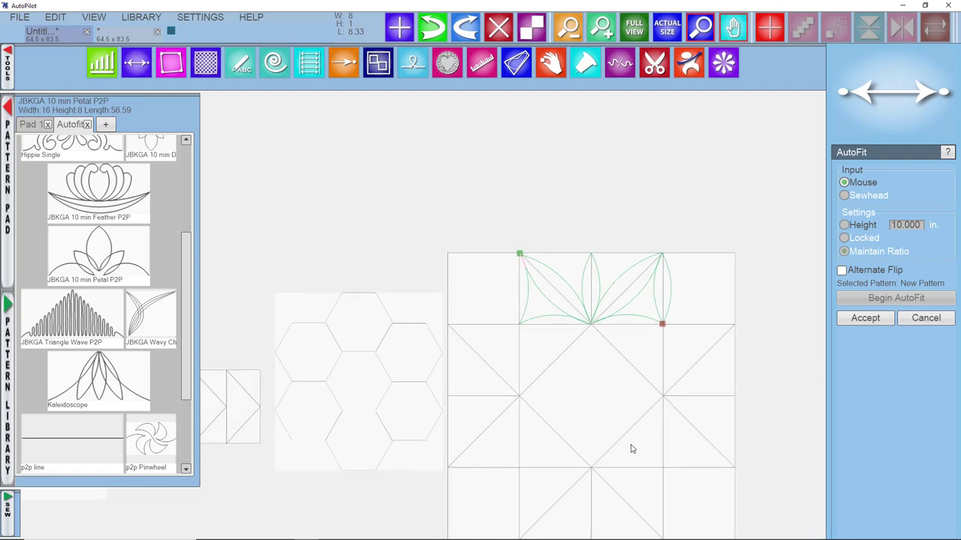
scroll(600, 360, "down", 2)
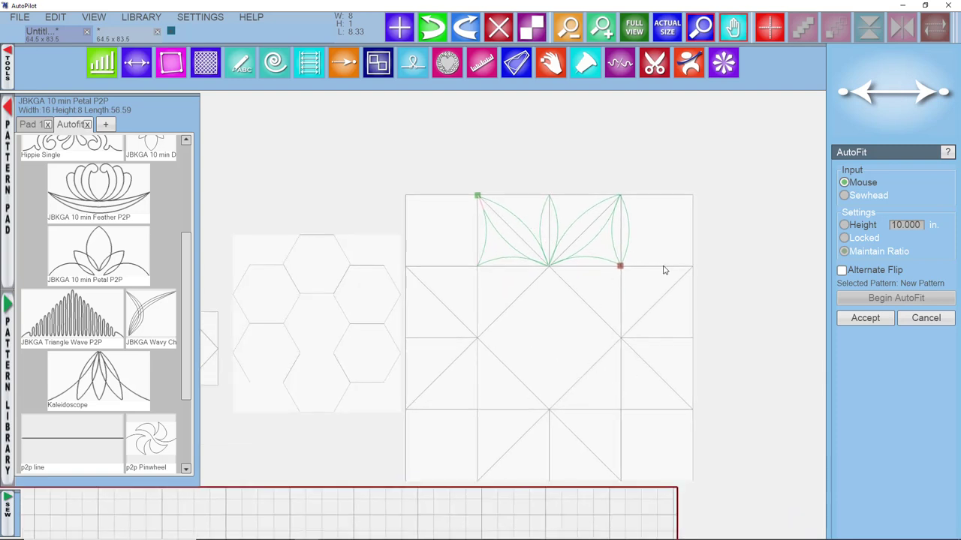
left_click(865, 318)
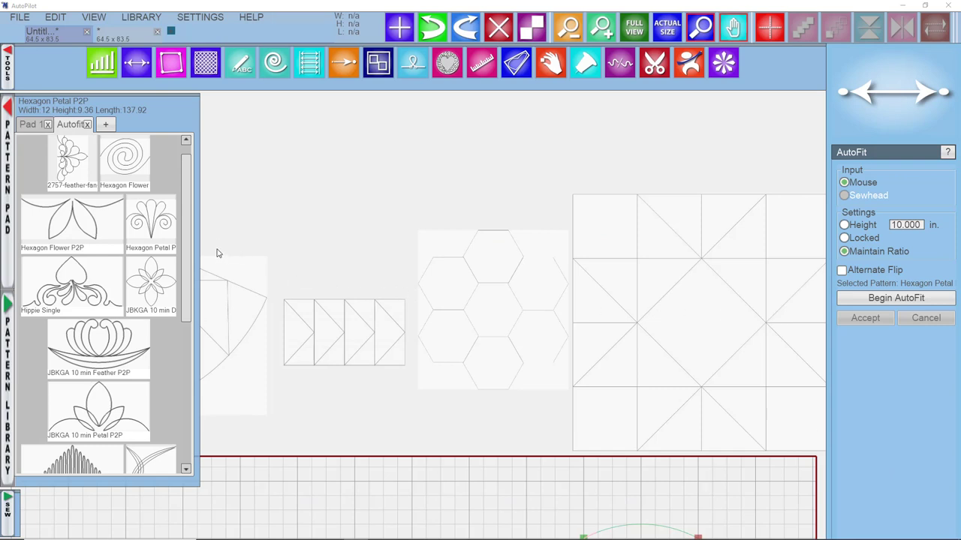
Add Hexagon Petal P2P and AutoFit six repeats clockwise through the ring of outer hexagons, ending at the starting corner.
left_click_drag(154, 226, 337, 217)
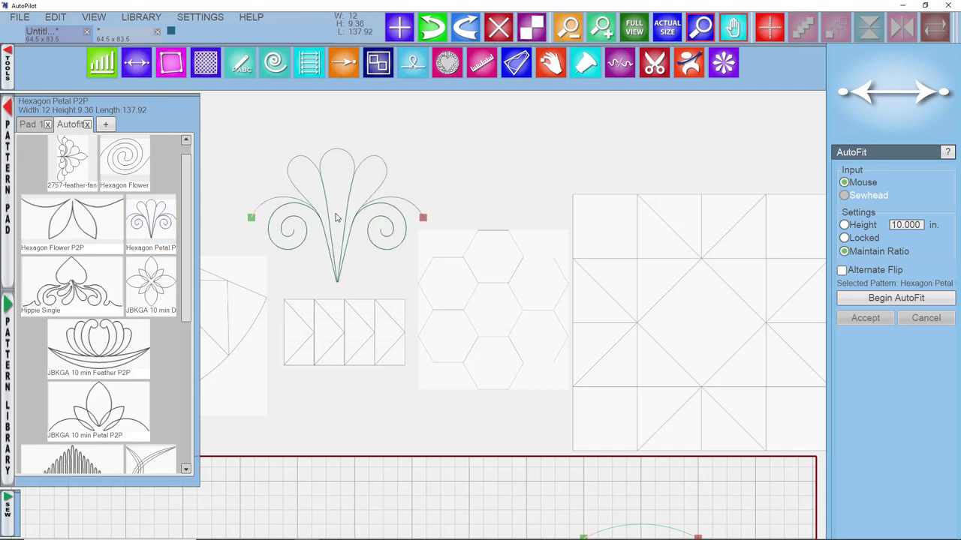
left_click(882, 299)
scroll(442, 294, "up", 2)
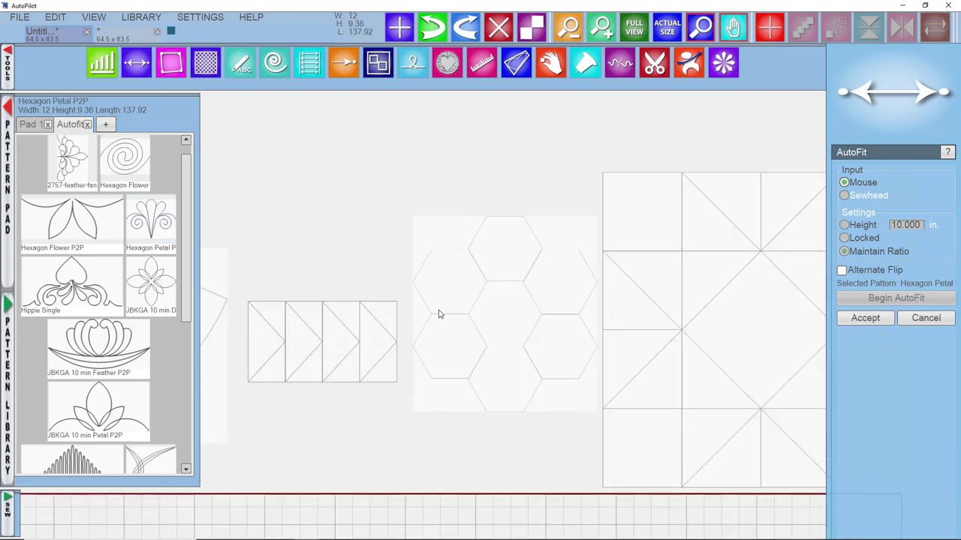
left_click(432, 319)
left_click(468, 250)
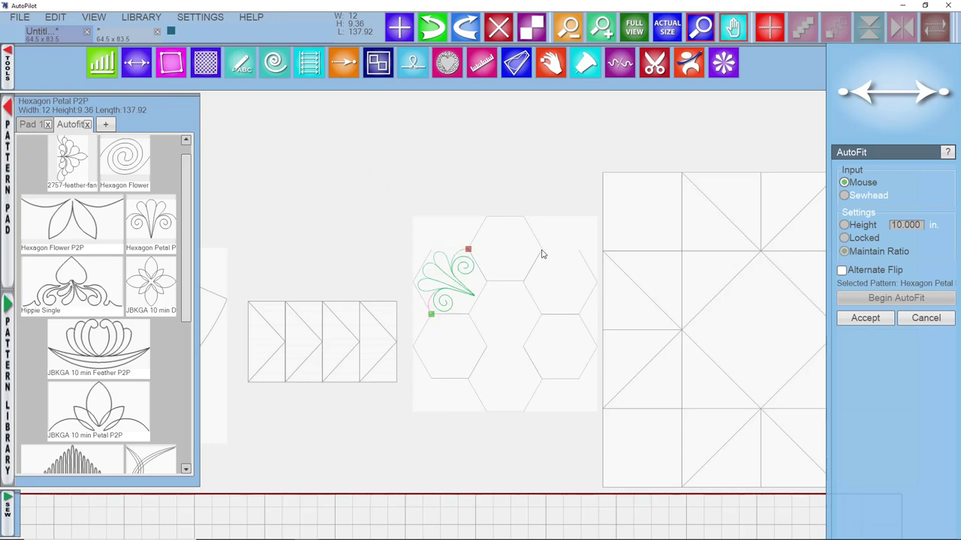
left_click(542, 248)
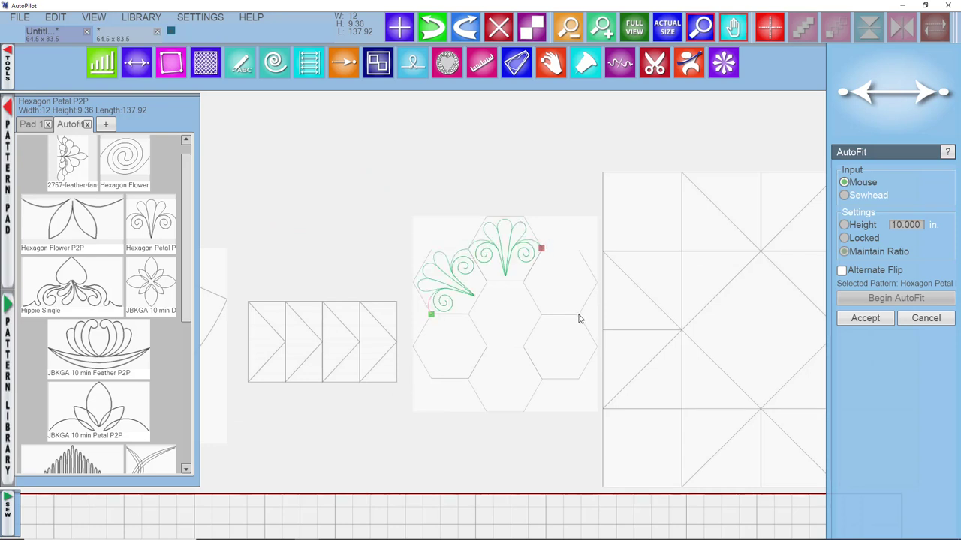
left_click(579, 318)
left_click(542, 382)
left_click(468, 383)
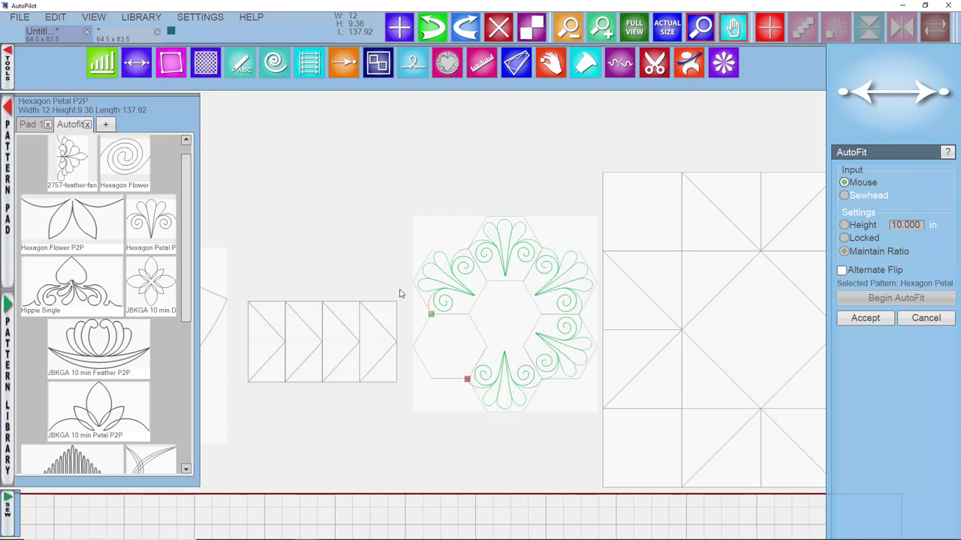
left_click(431, 316)
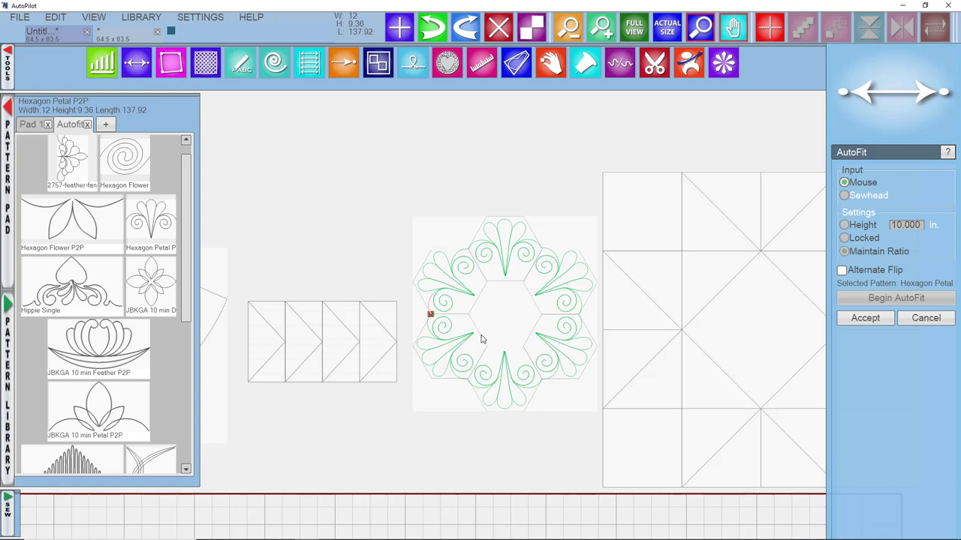
left_click(886, 316)
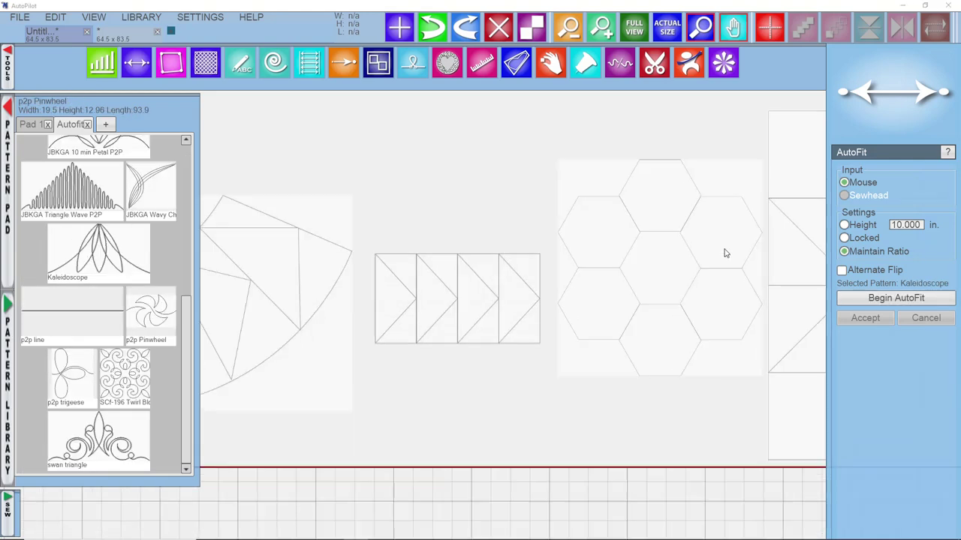
Add p2p Pinwheel and AutoFit four repeats clockwise through the outer hexagons, starting with the upper-left one.
scroll(639, 258, "up", 2)
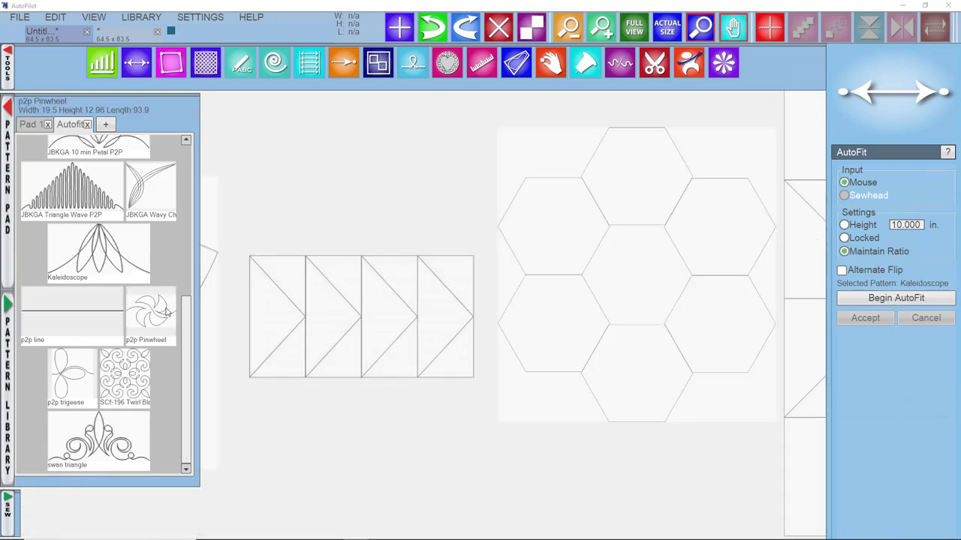
left_click_drag(150, 324, 413, 179)
scroll(419, 173, "down", 2)
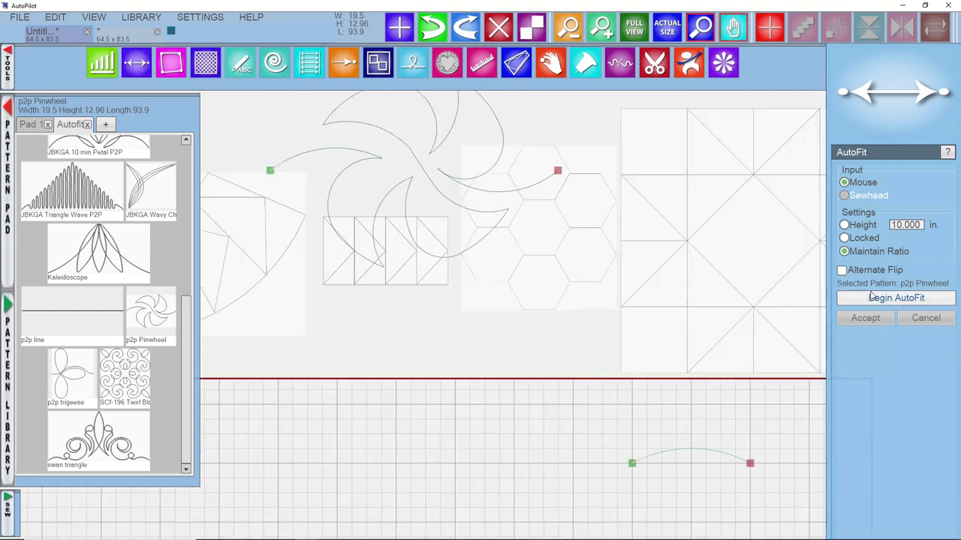
left_click(896, 298)
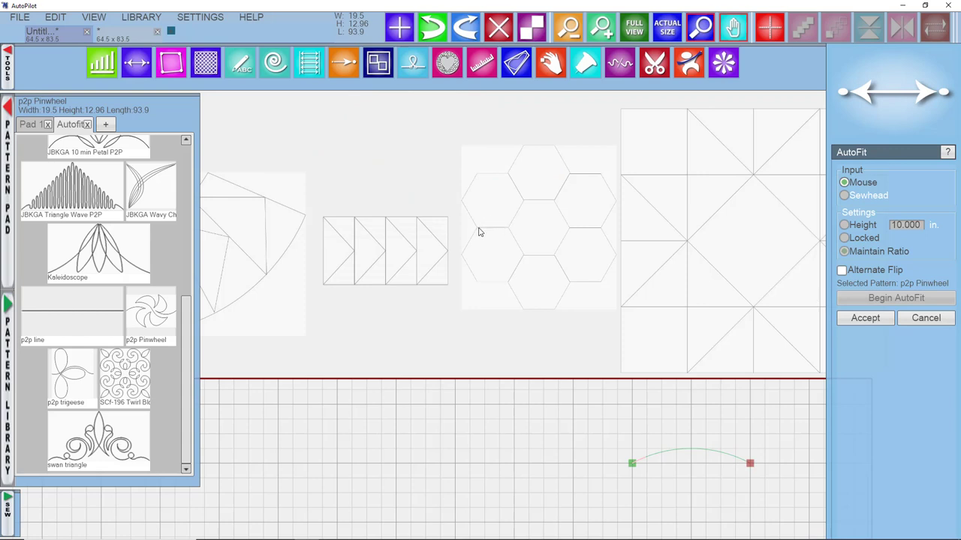
left_click(476, 229)
left_click(508, 174)
left_click(569, 176)
left_click(600, 231)
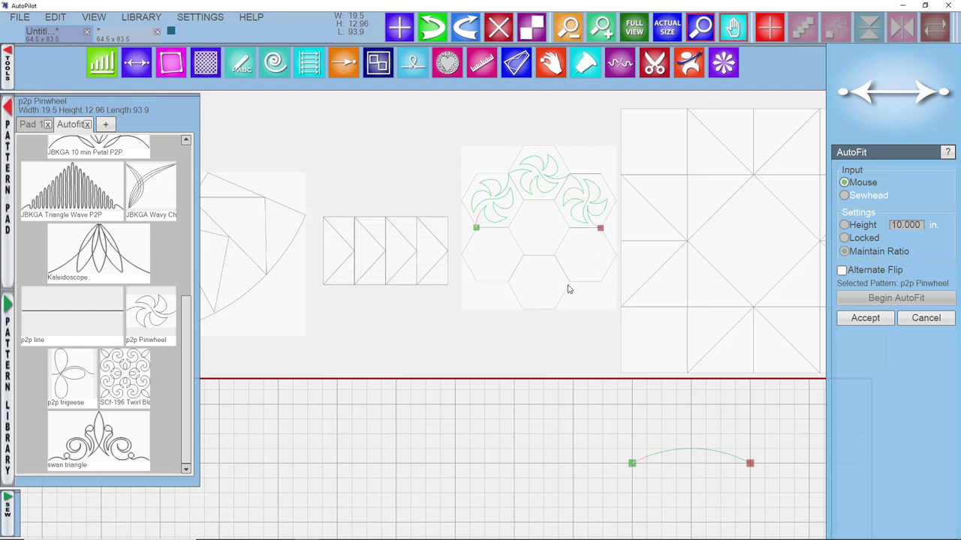
left_click(569, 283)
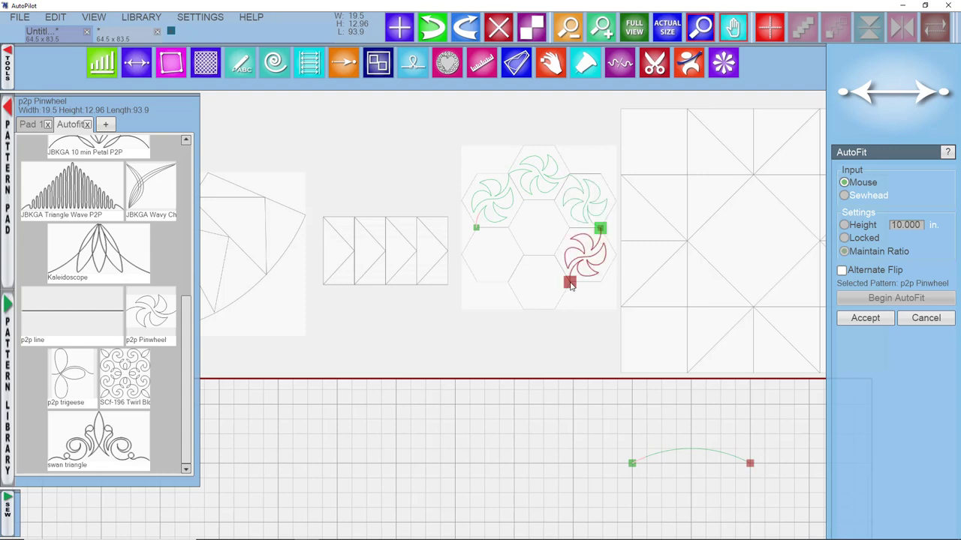
left_click(865, 319)
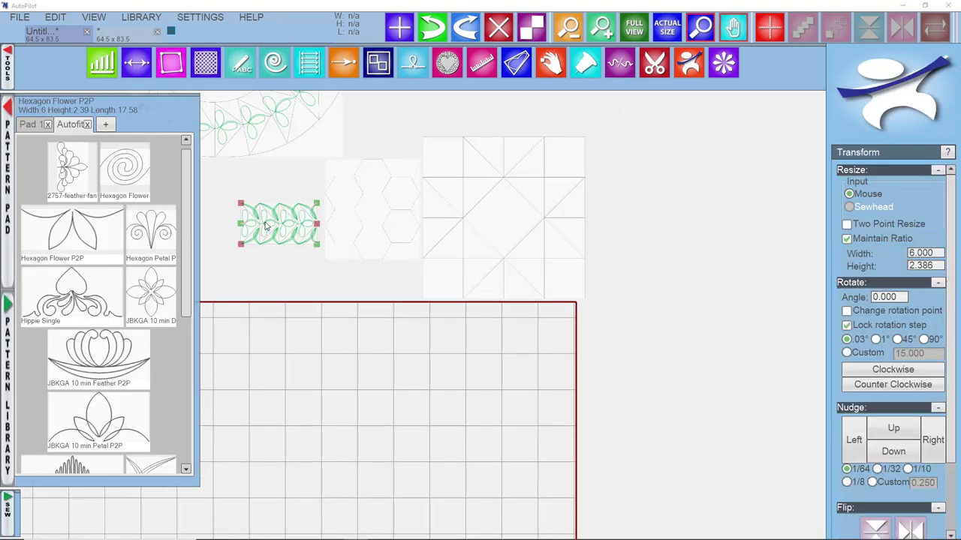
Add Hexagon Flower P2P below the hexagon block and begin AutoFit with it.
scroll(274, 191, "up", 3)
scroll(278, 183, "up", 1)
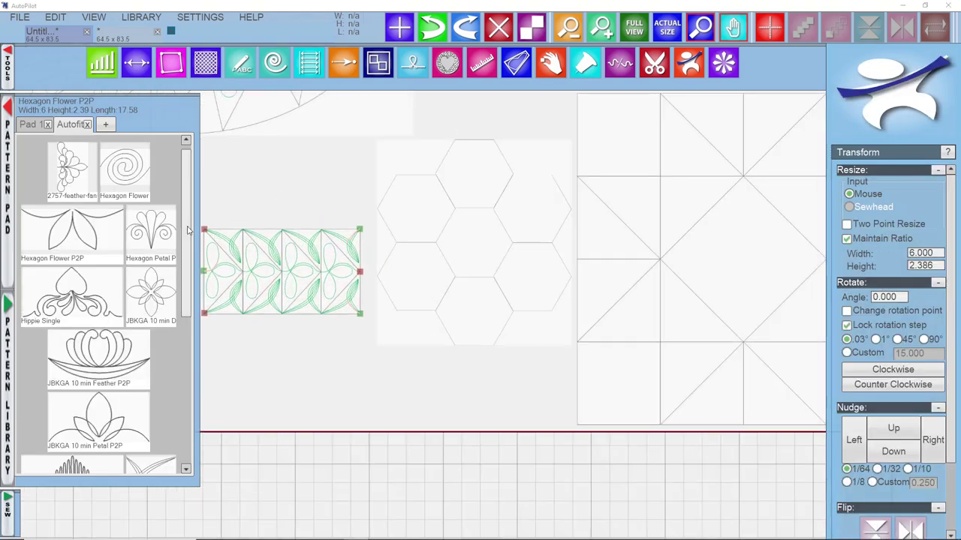
scroll(134, 304, "down", 2)
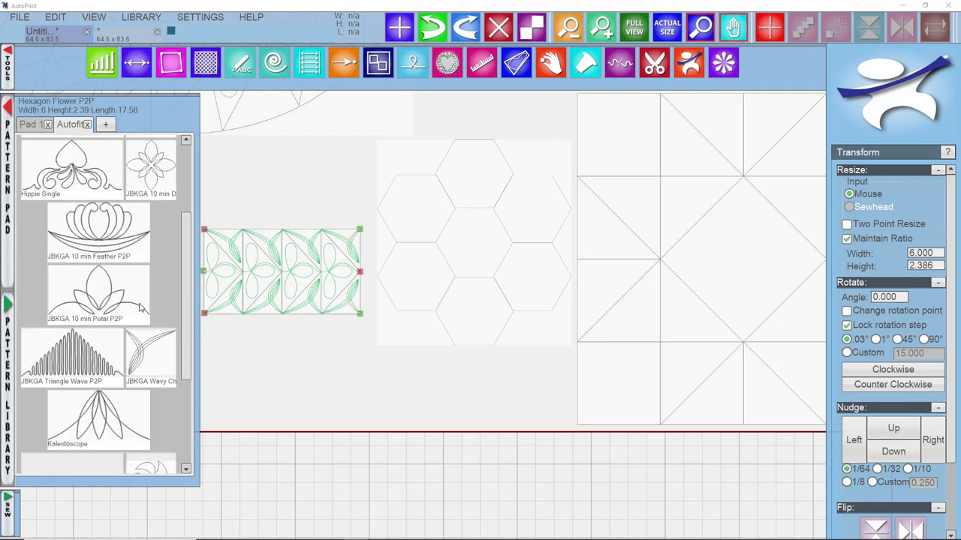
scroll(154, 355, "down", 2)
scroll(153, 353, "up", 4)
left_click_drag(73, 203, 436, 410)
left_click(136, 62)
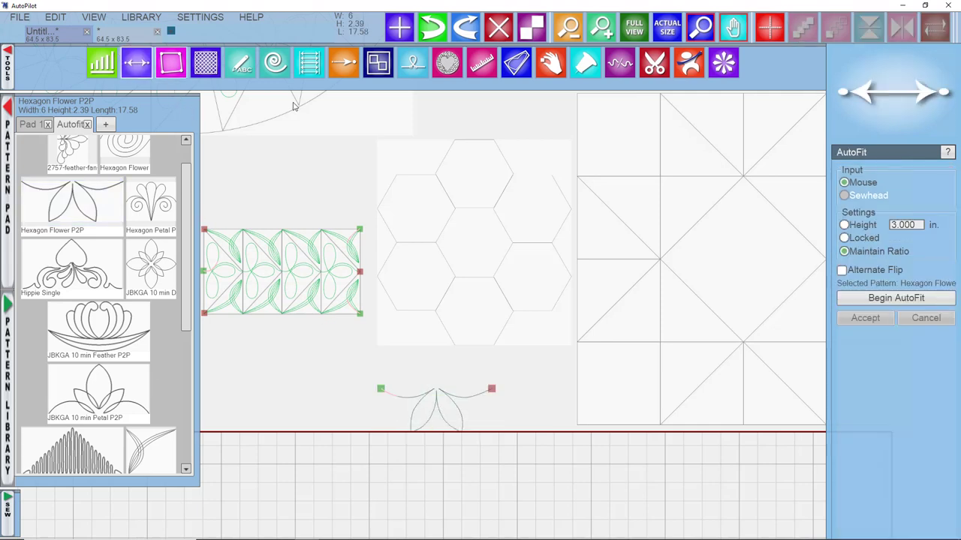
left_click(867, 301)
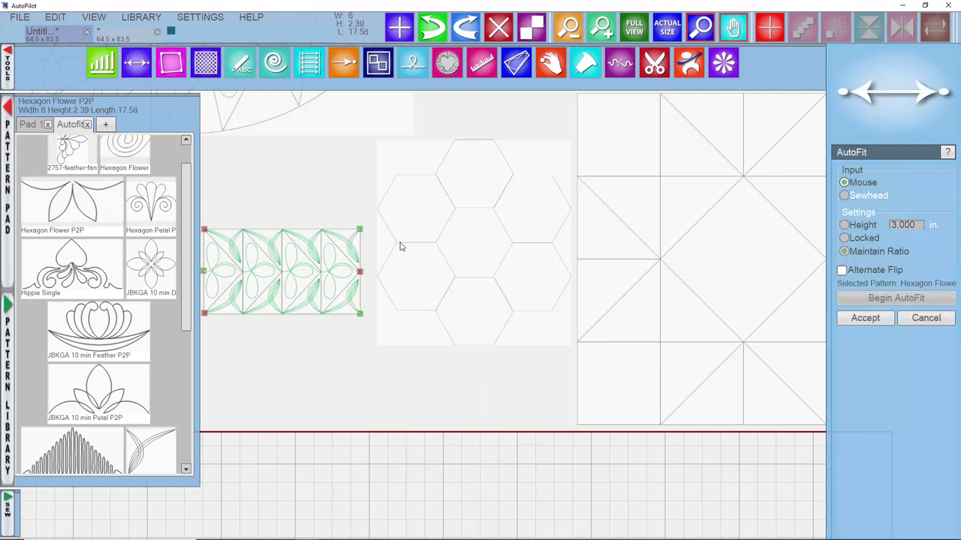
AutoFit Hexagon Flower P2P clockwise through the six outer hexagons, filling their inner halves.
left_click(395, 243)
left_click(438, 174)
left_click(511, 174)
left_click(550, 242)
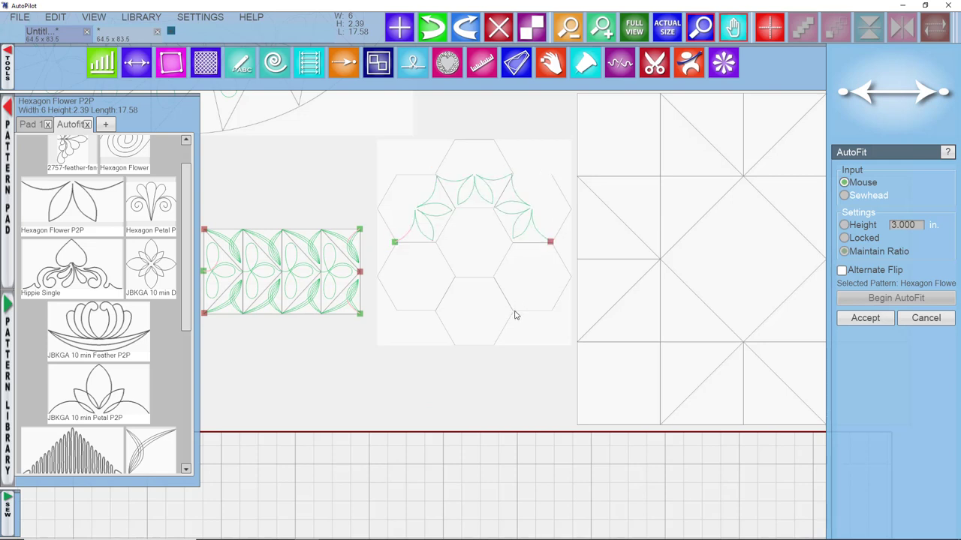
left_click(514, 310)
left_click(436, 311)
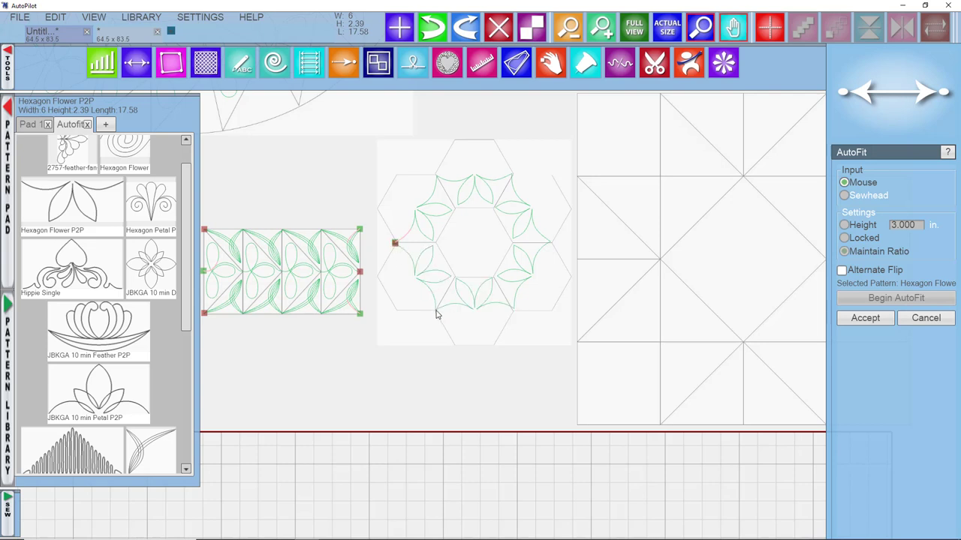
Continue the flower pattern counterclockwise through the same six hexagons to fill their outer halves, and accept the AutoFit.
left_click(435, 312)
left_click(512, 315)
left_click(552, 249)
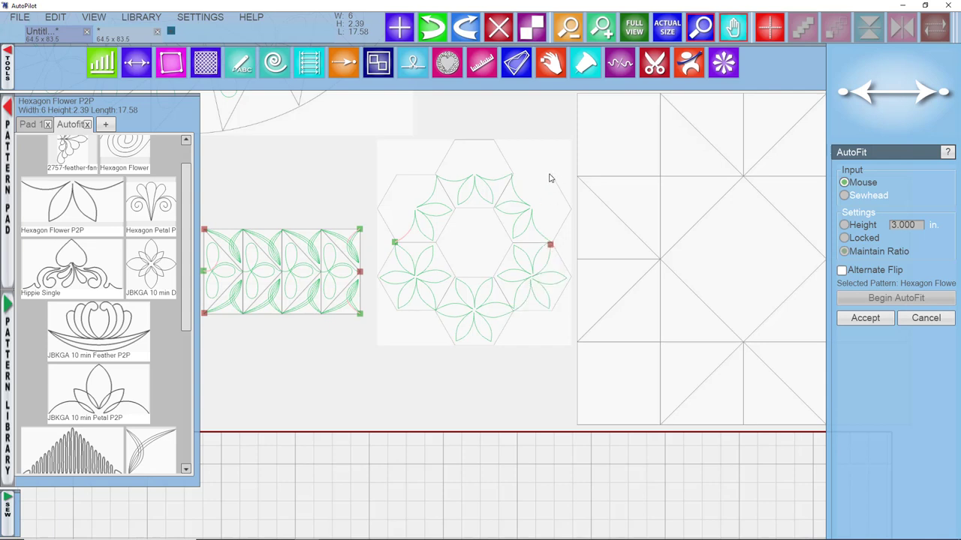
left_click(514, 178)
left_click(435, 178)
left_click(395, 243)
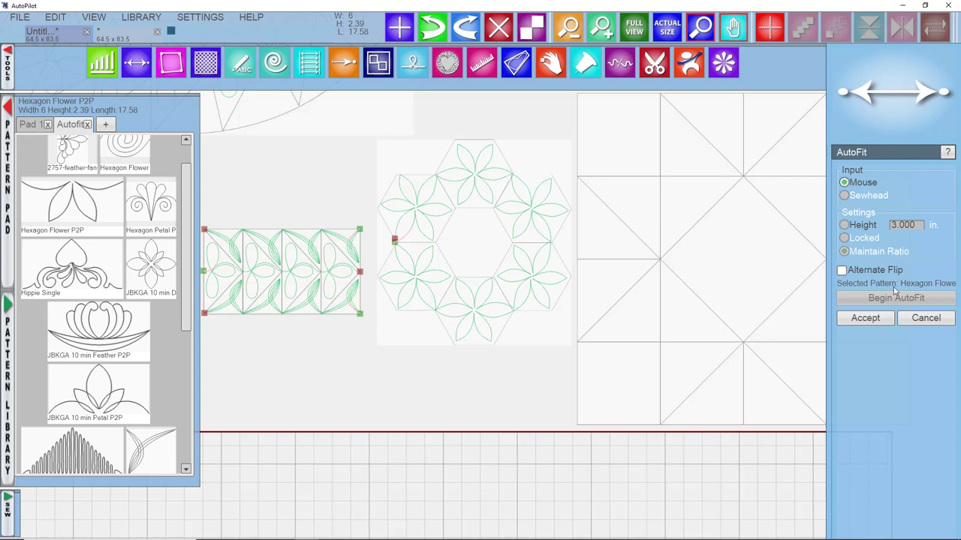
left_click(872, 320)
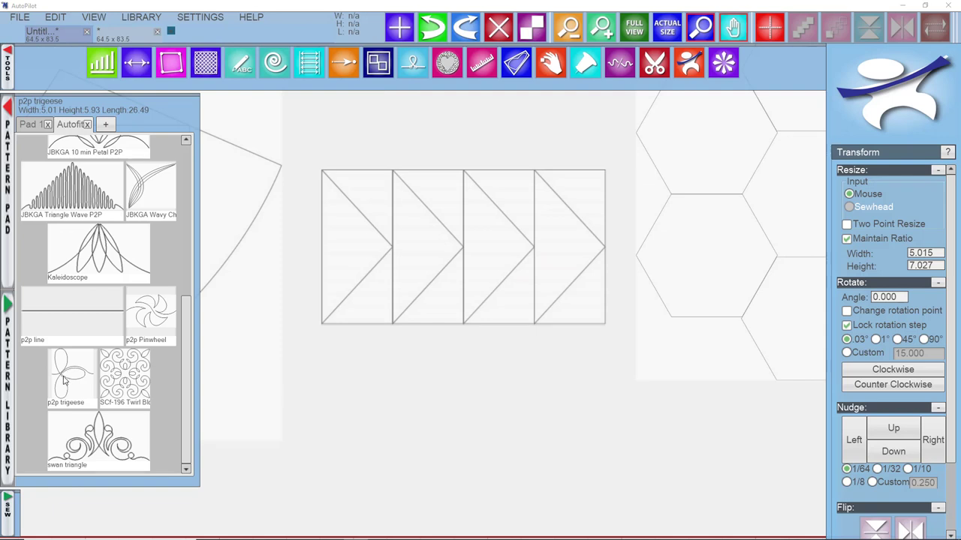
Add p2p trigeese and AutoFit it from left to right through the four straight flying geese triangles, then accept.
left_click_drag(63, 381, 407, 370)
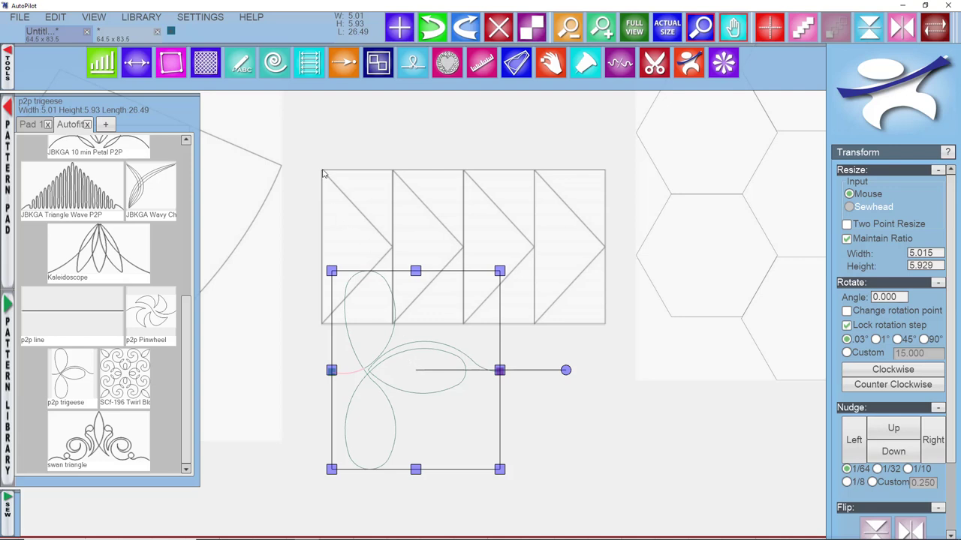
left_click(136, 62)
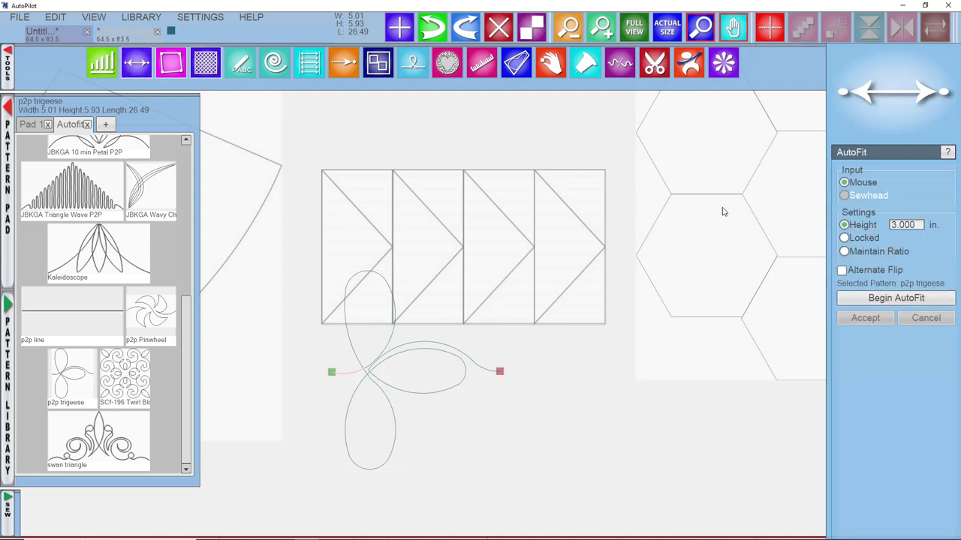
left_click(896, 298)
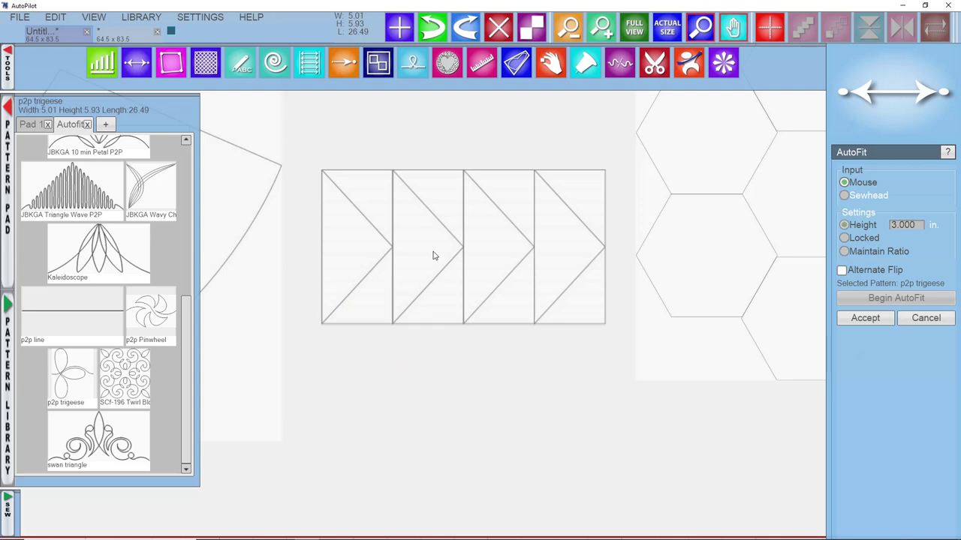
left_click(322, 249)
left_click(392, 247)
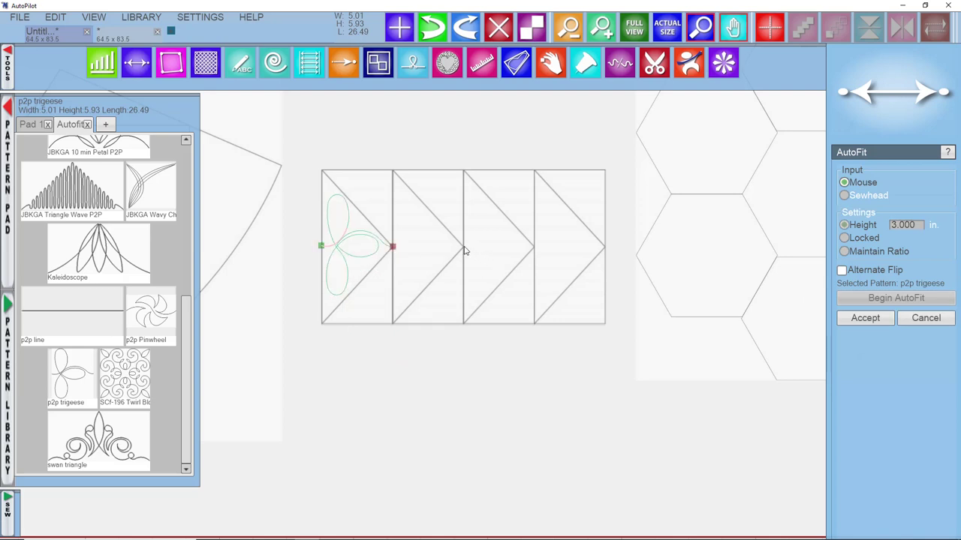
left_click(464, 248)
left_click(534, 248)
left_click(605, 248)
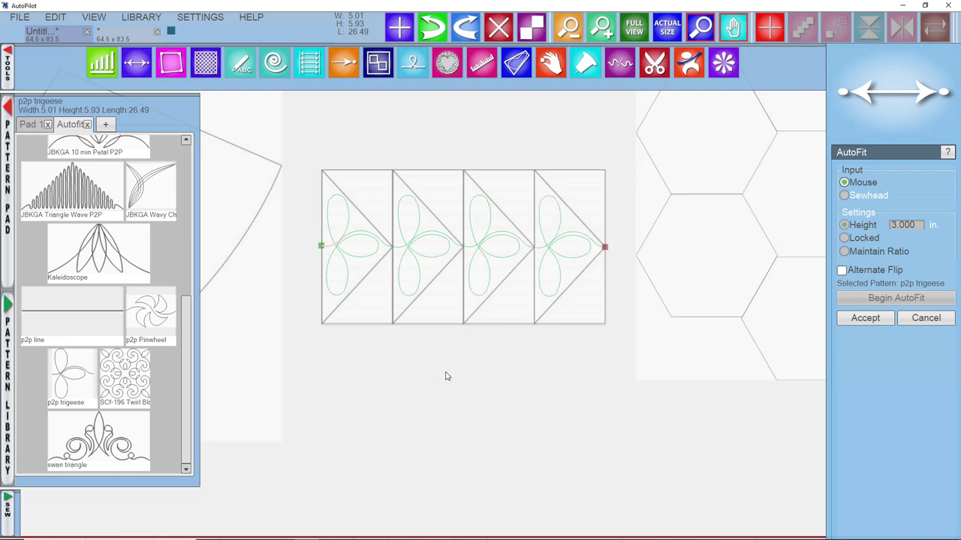
left_click(864, 318)
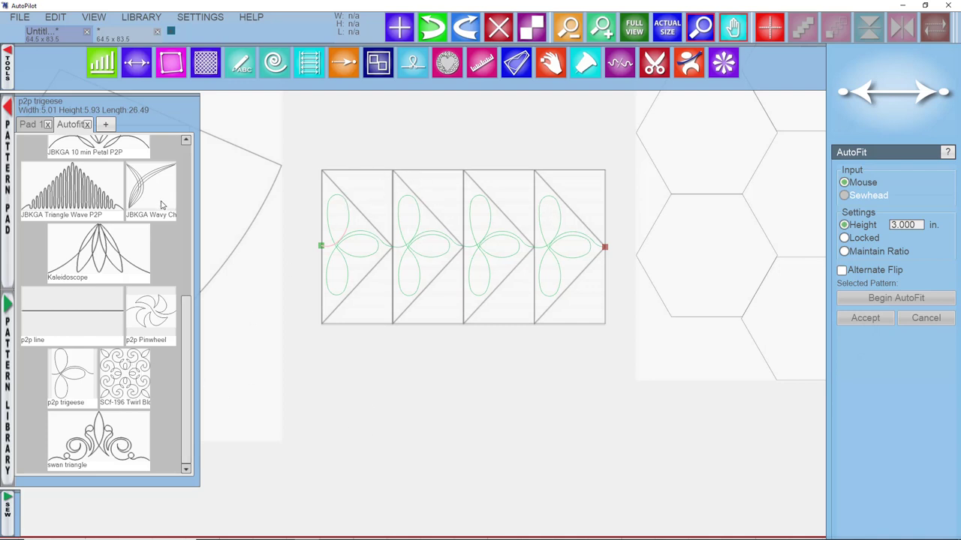
left_click_drag(142, 197, 458, 411)
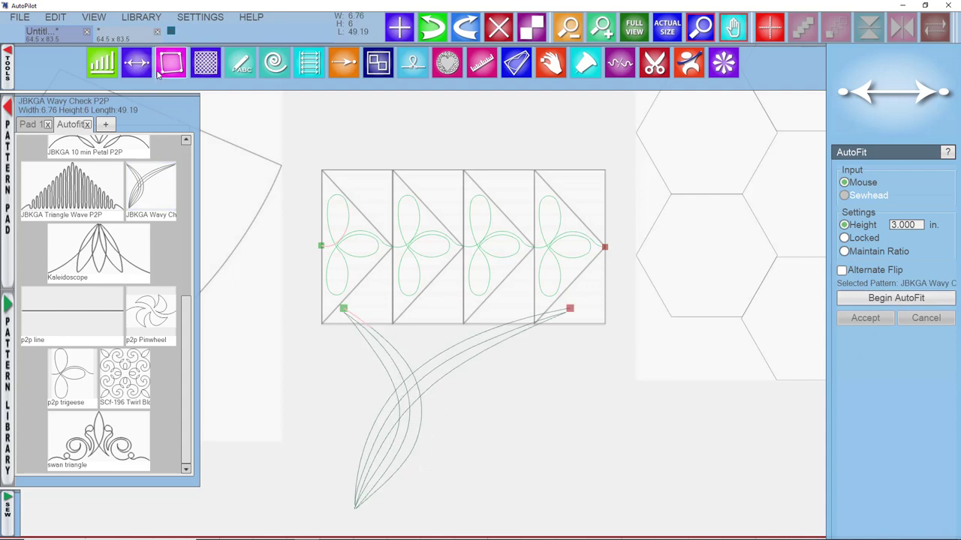
left_click(861, 300)
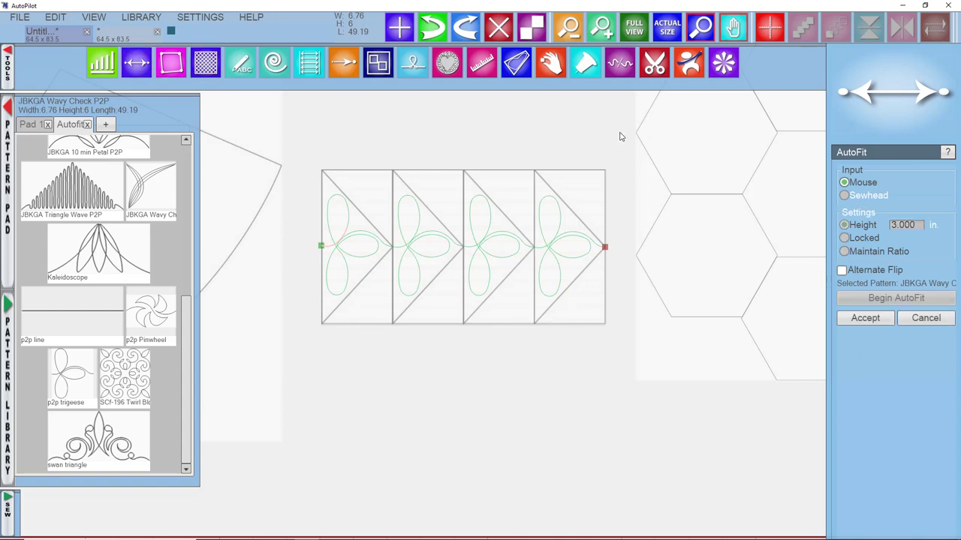
left_click(604, 172)
left_click(534, 171)
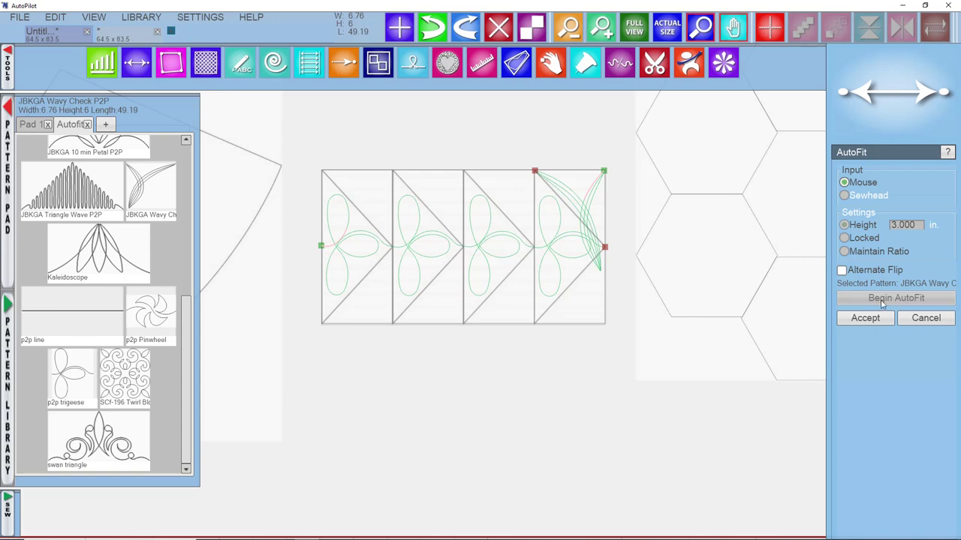
left_click(917, 319)
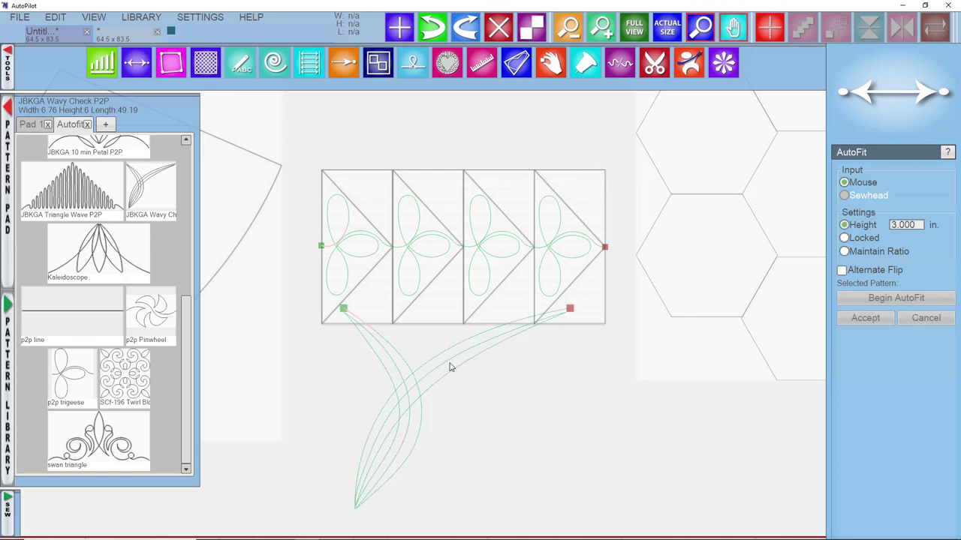
Set AutoFit to Maintain Ratio, add JBKGA Wavy Check P2P below the flying geese and begin AutoFit with it.
left_click(843, 252)
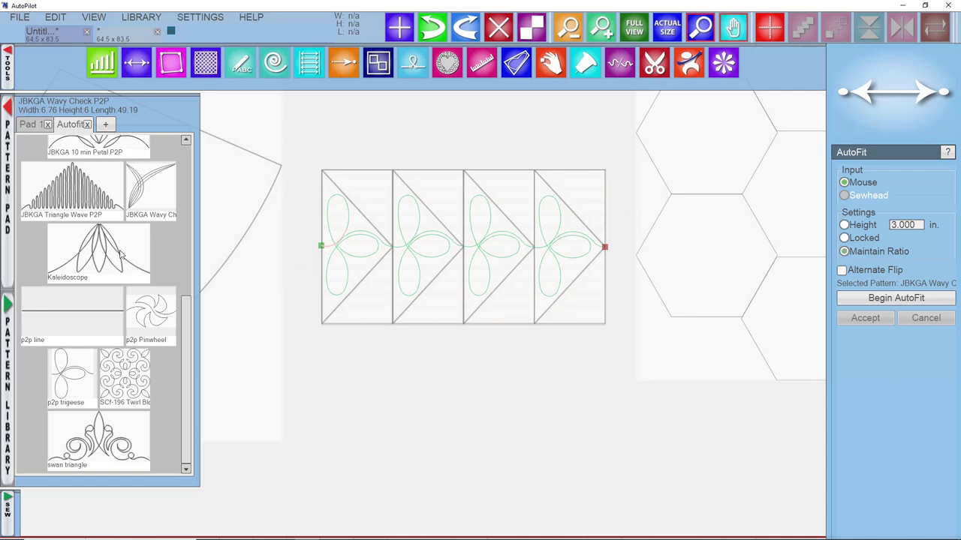
left_click_drag(140, 197, 470, 399)
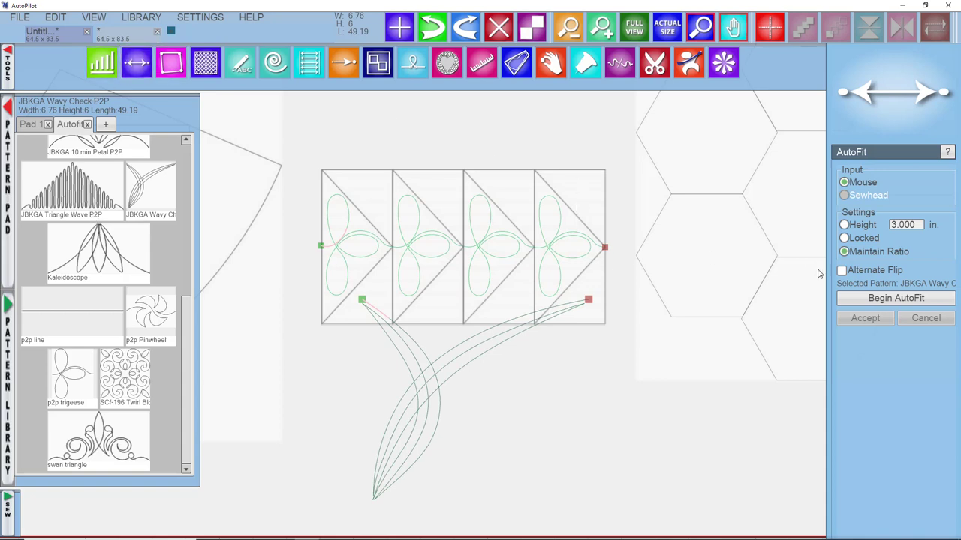
left_click(850, 304)
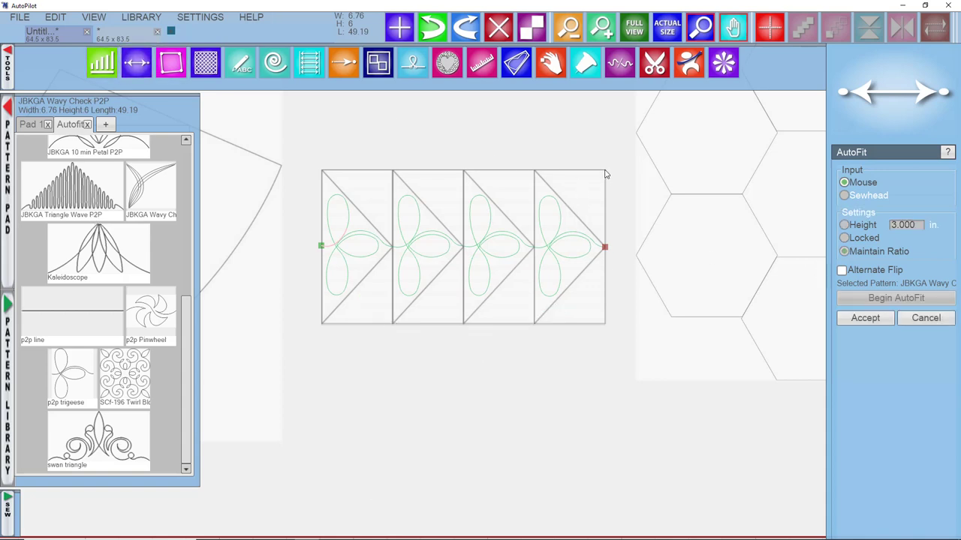
AutoFit four wavy checks from right to left along the upper edge, filling the upper background triangles, and accept.
left_click(605, 172)
left_click(534, 171)
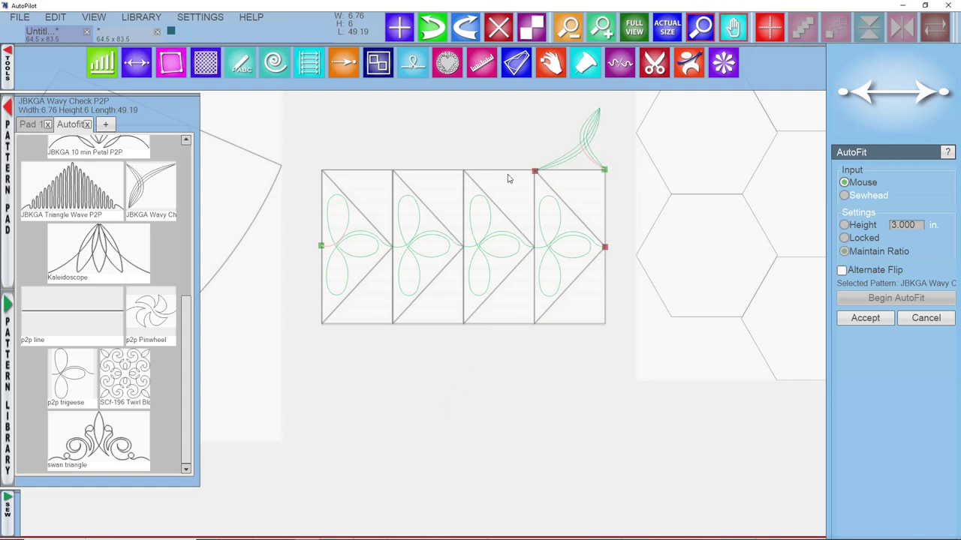
left_click(465, 172)
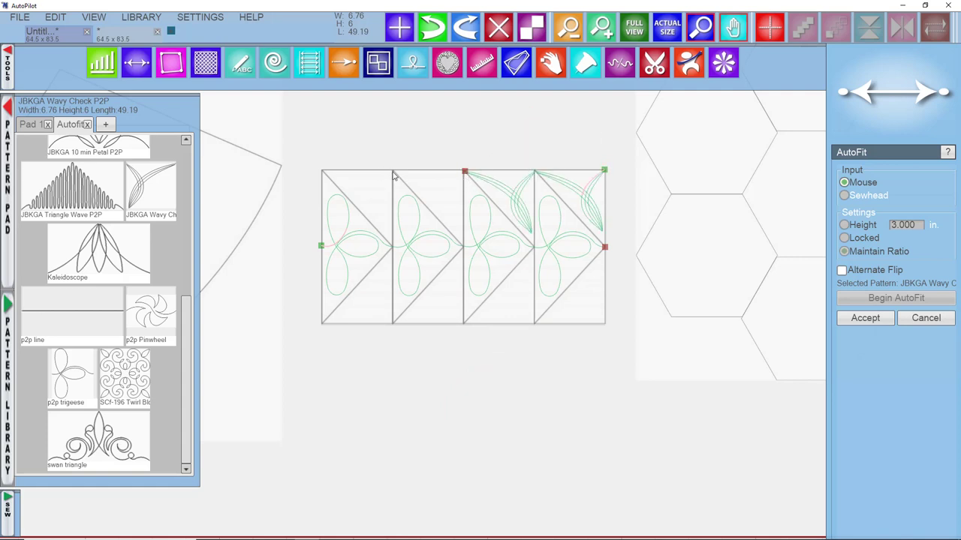
left_click(392, 172)
left_click(322, 172)
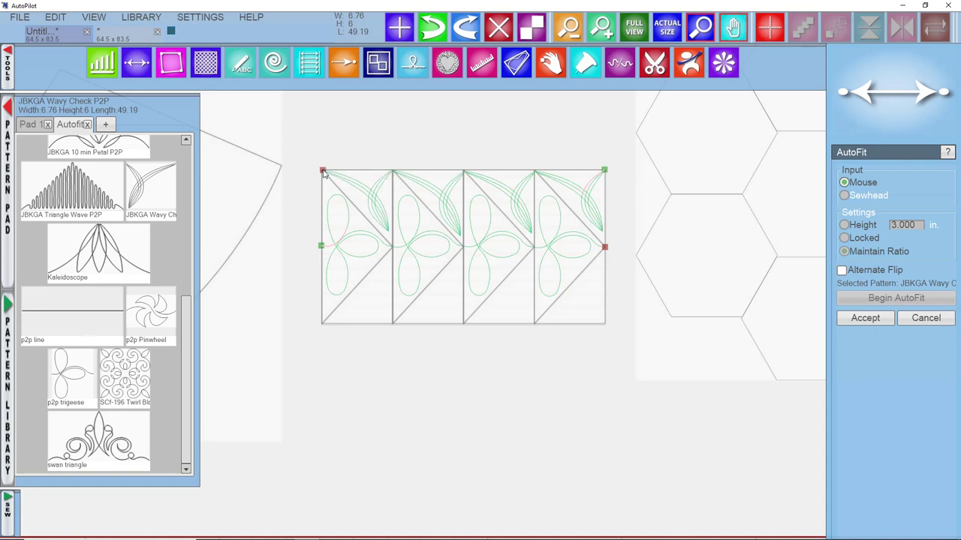
left_click(855, 319)
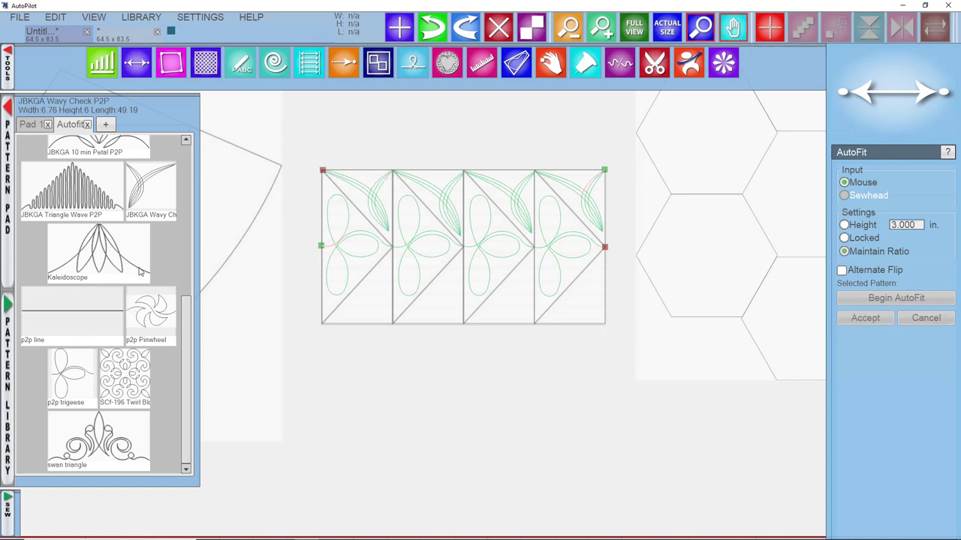
Add JBKGA Wavy Check P2P again and AutoFit four repeats from right to left along the lower edge of the flying geese, accepting the result.
mouse_move(159, 198)
left_mouse_down()
mouse_move(568, 453)
mouse_move(583, 420)
left_mouse_up()
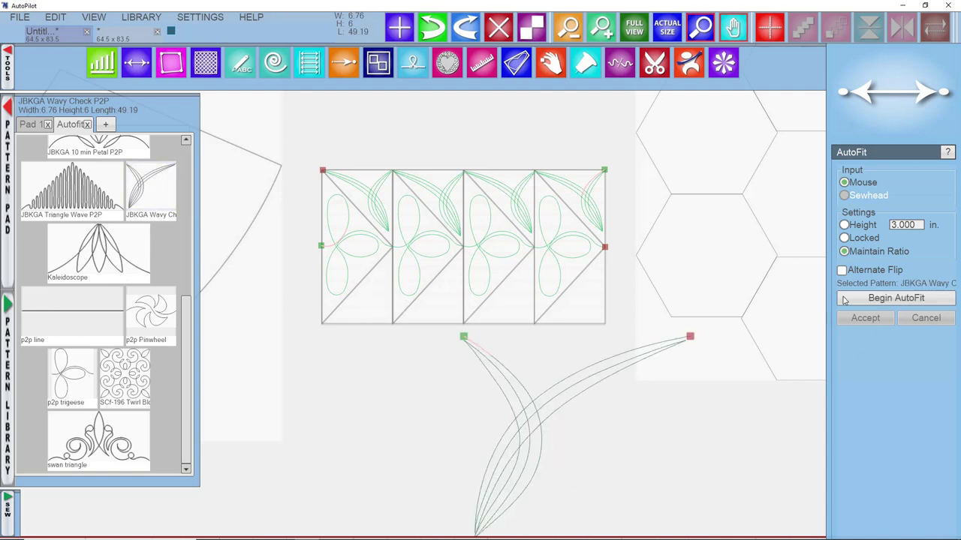
left_click(606, 325)
left_click(534, 324)
left_click(463, 325)
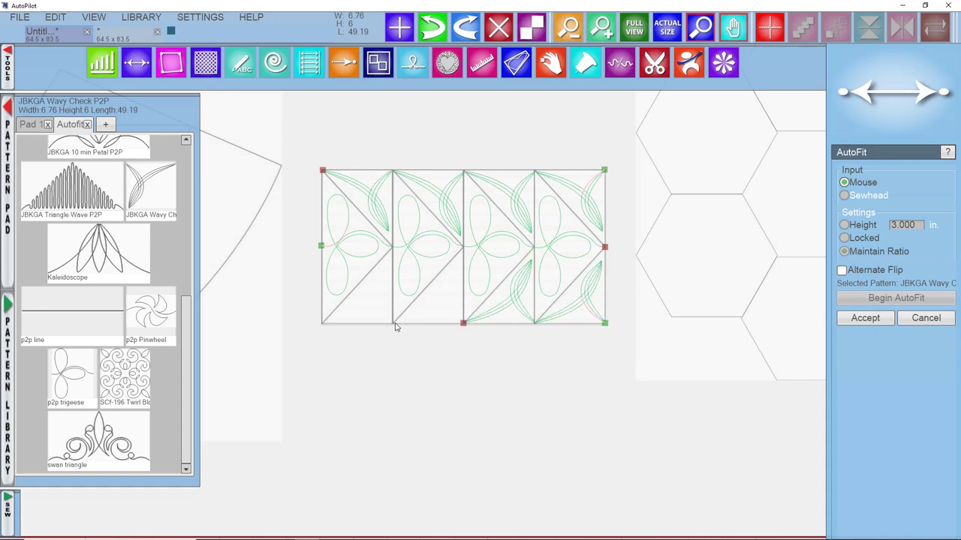
left_click(393, 324)
left_click(323, 324)
left_click(864, 318)
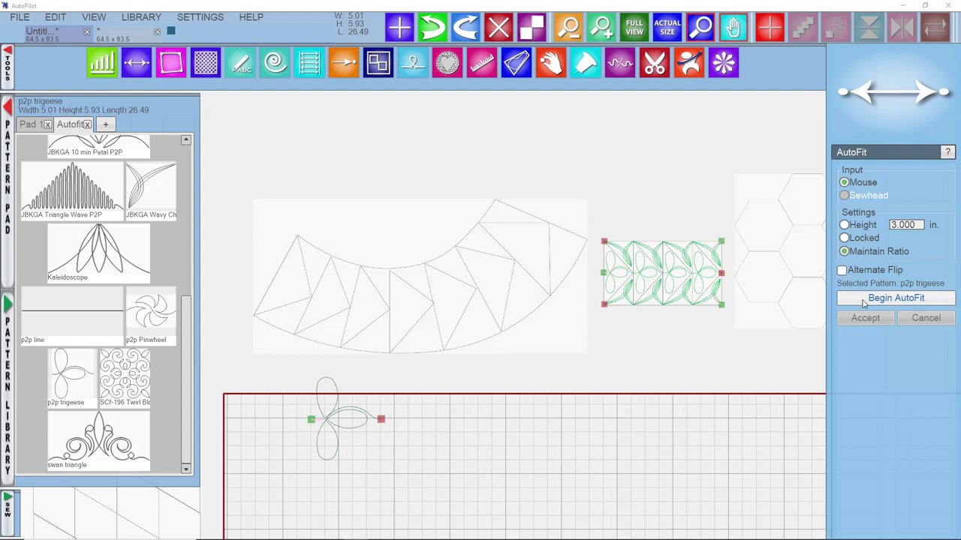
left_click(864, 302)
left_click(331, 429)
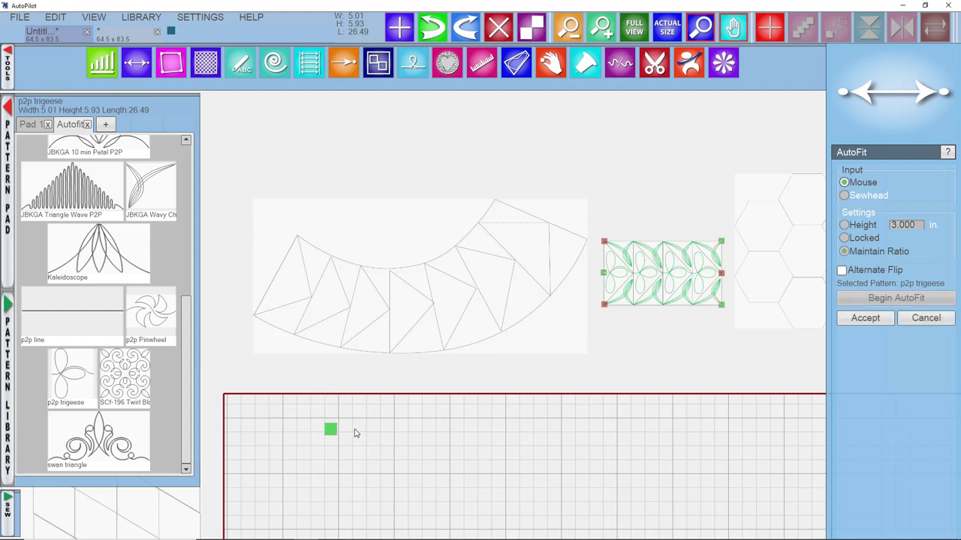
left_click(455, 436)
left_click(503, 437)
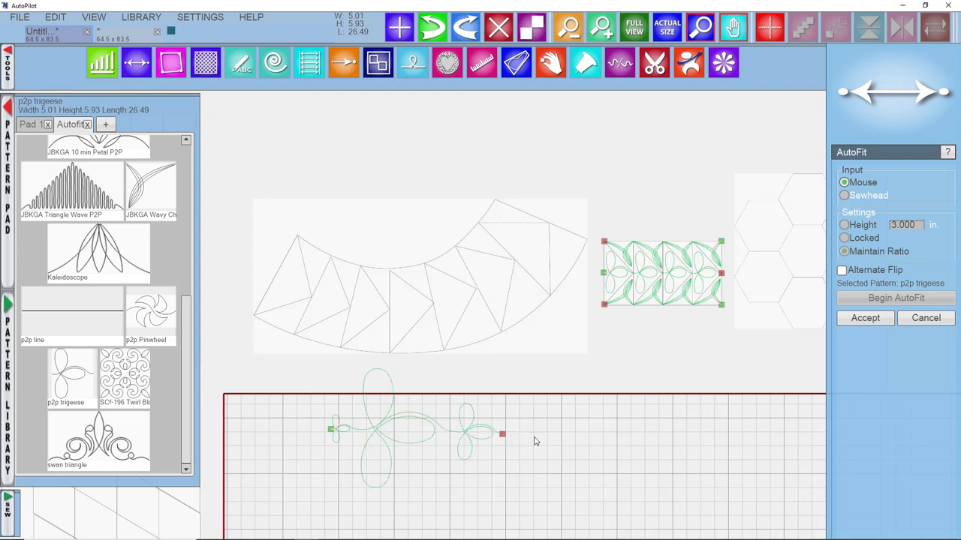
key("BackSpace")
key("BackSpace")
key("Escape")
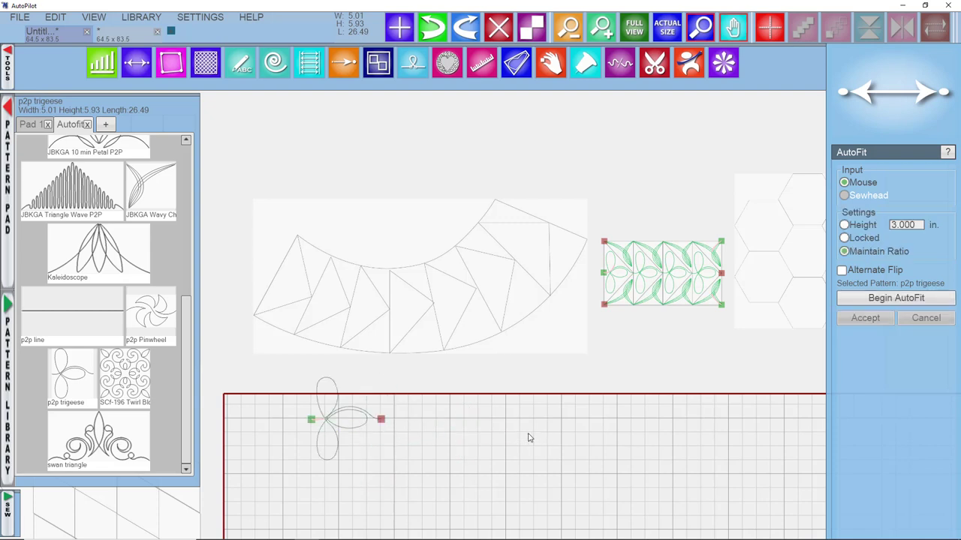
AutoFit p2p trigeese through the seven curved flying geese, from the left triangle's base midpoint through each triangle tip, and accept.
left_click(877, 299)
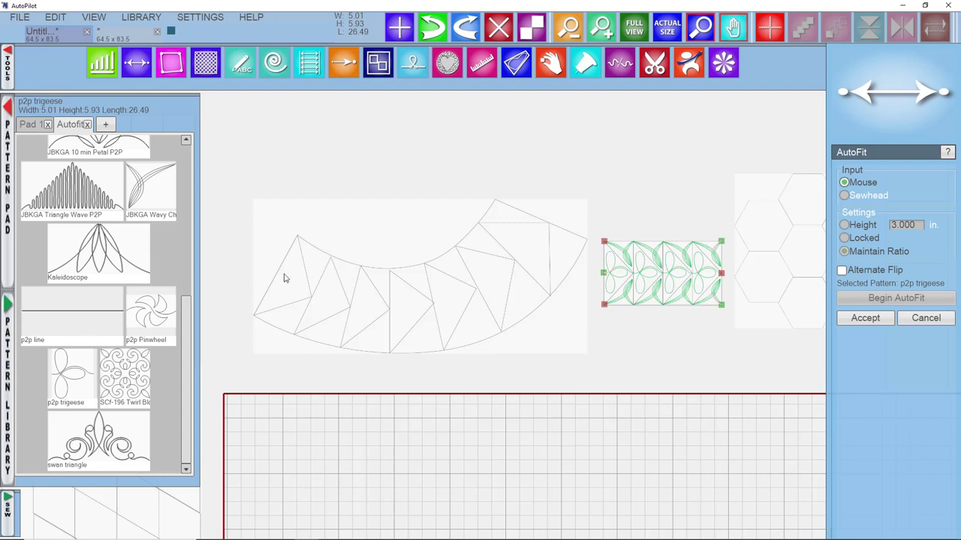
left_click(275, 275)
left_click(310, 297)
left_click(349, 308)
left_click(389, 309)
left_click(433, 305)
left_click(476, 291)
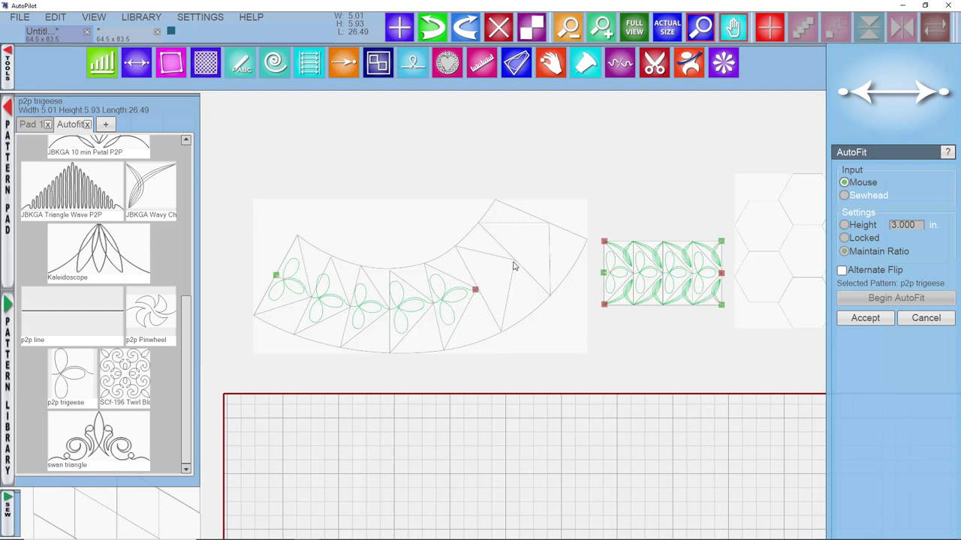
left_click(514, 263)
left_click(548, 225)
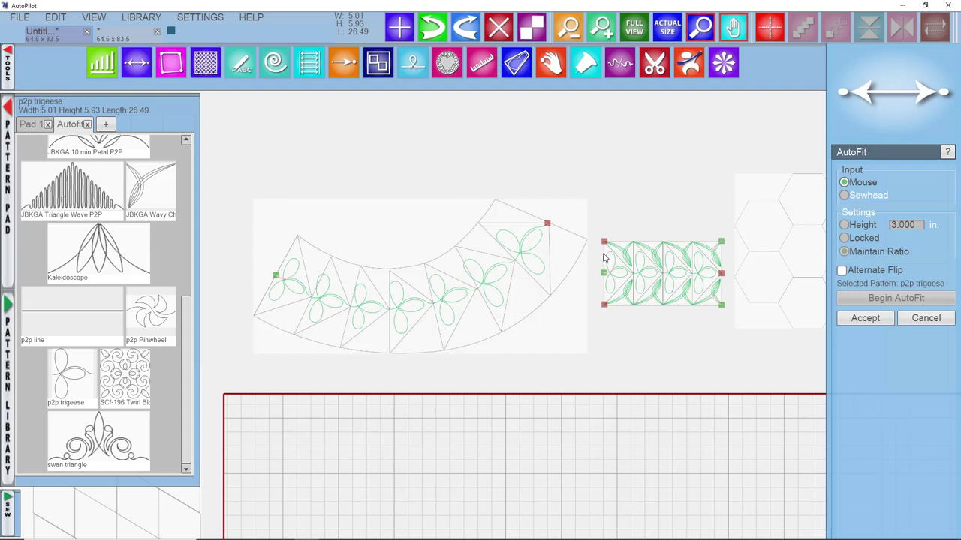
left_click(864, 318)
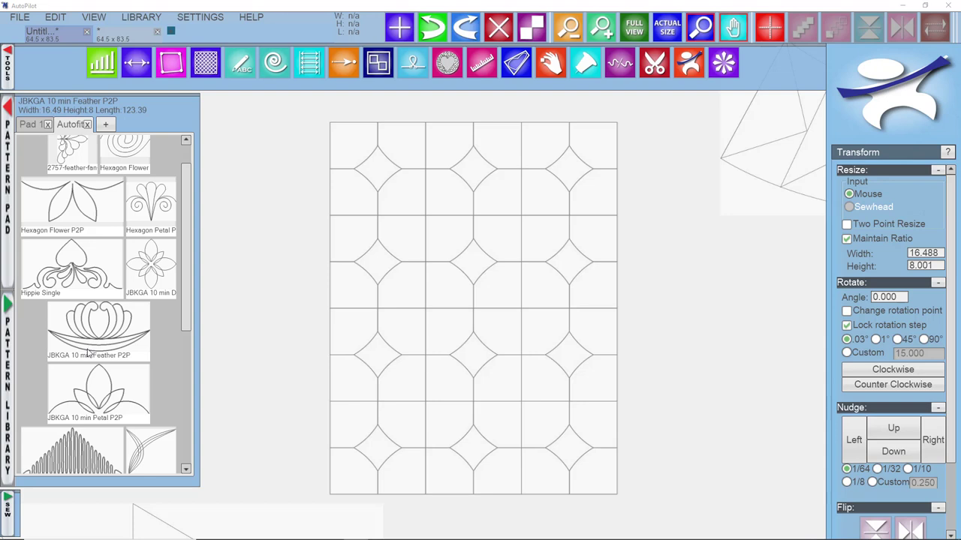
Add JBKGA 10 min Feather P2P at the grid of diamond-centred blocks and begin AutoFit with it.
left_click(85, 350)
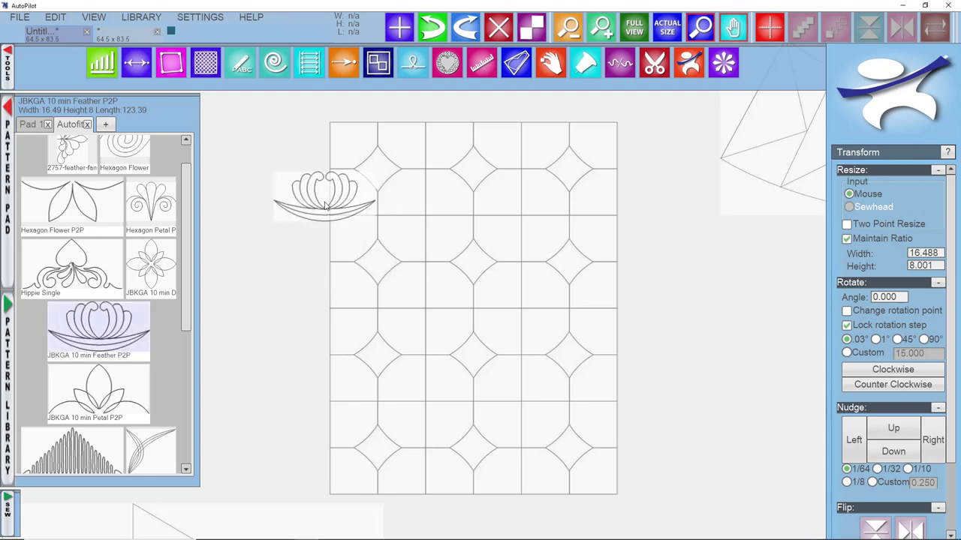
left_click(315, 240)
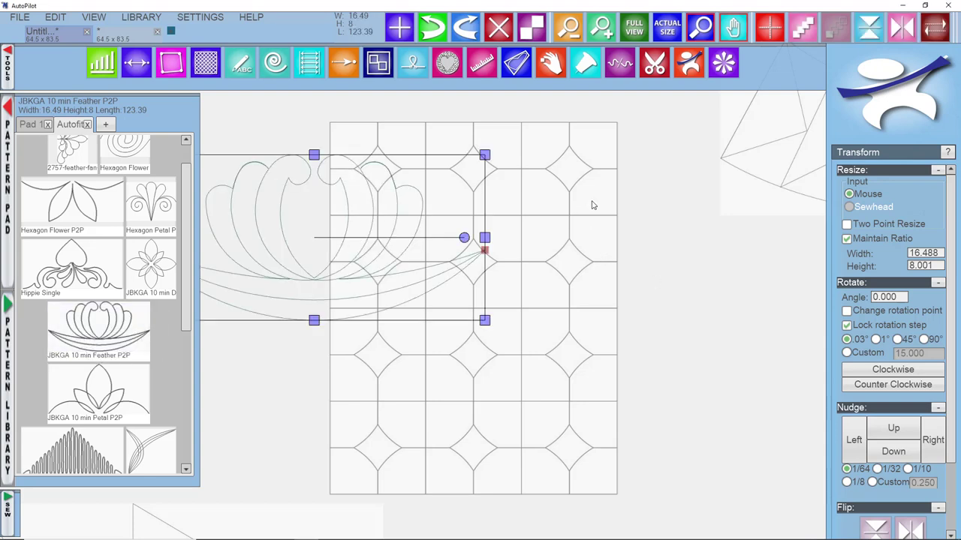
left_click(137, 63)
left_click(874, 300)
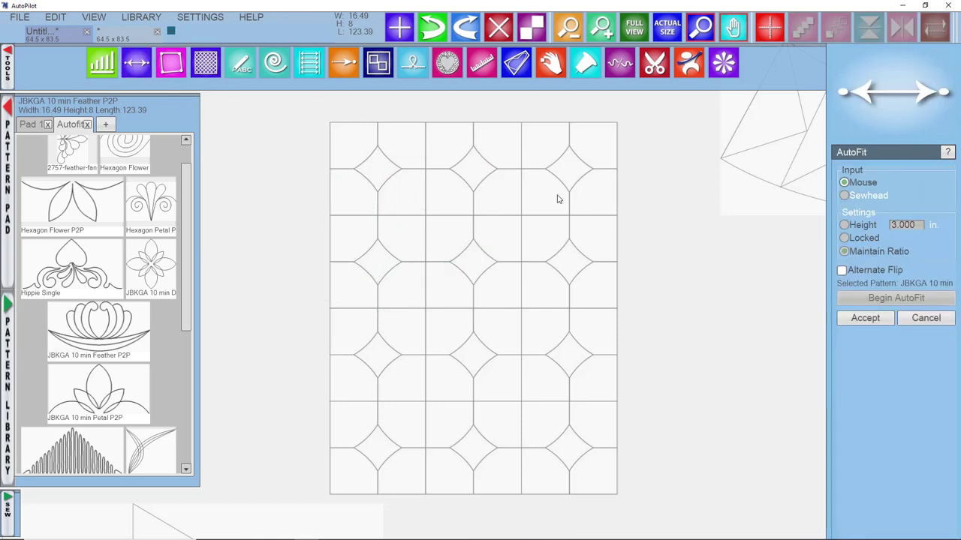
AutoFit six feathers in a zigzag from left to right through the upper halves of the top row of blocks.
left_click(331, 168)
left_click(377, 123)
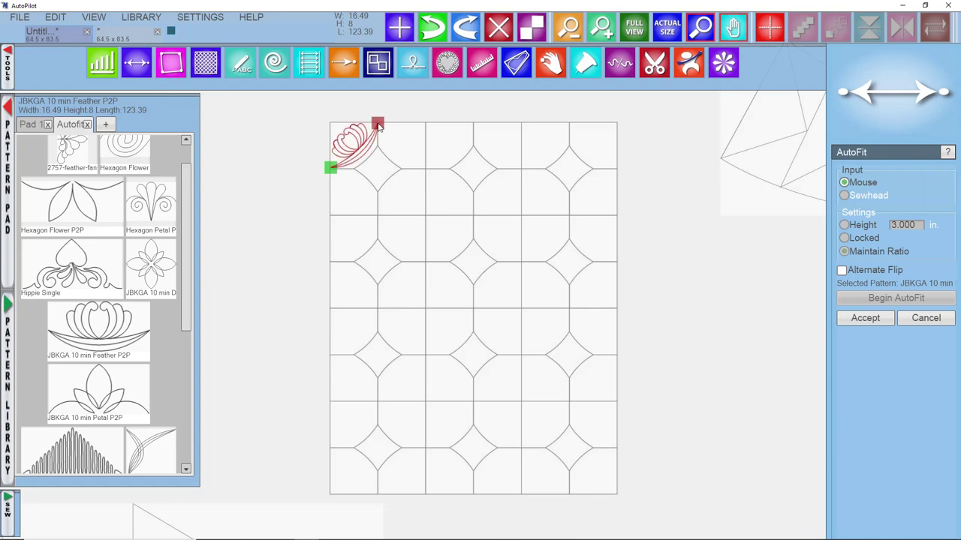
left_click(425, 169)
left_click(473, 125)
left_click(523, 172)
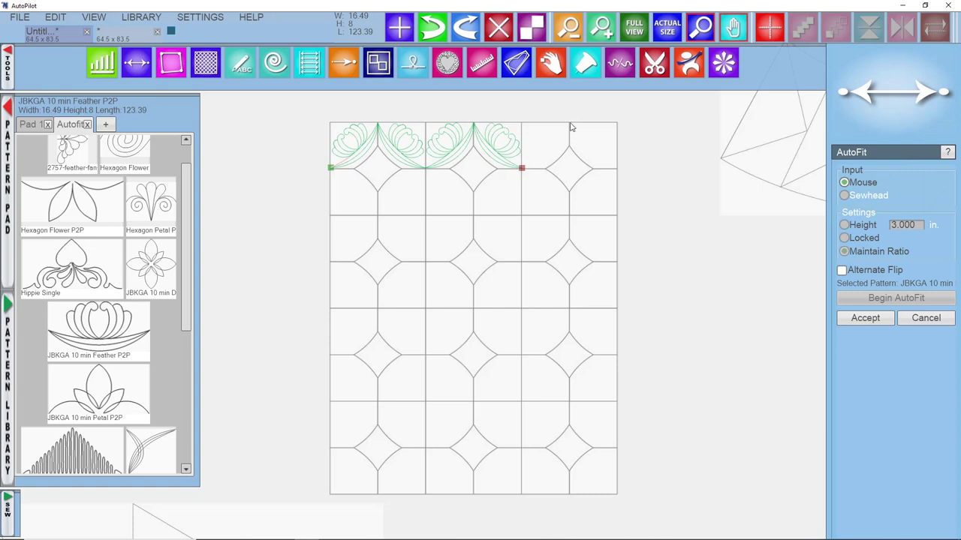
left_click(568, 126)
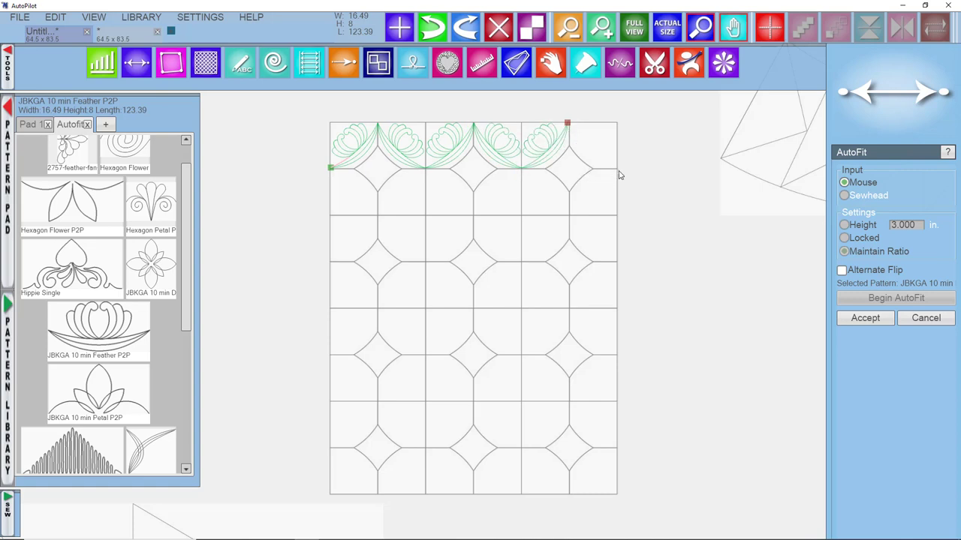
left_click(616, 173)
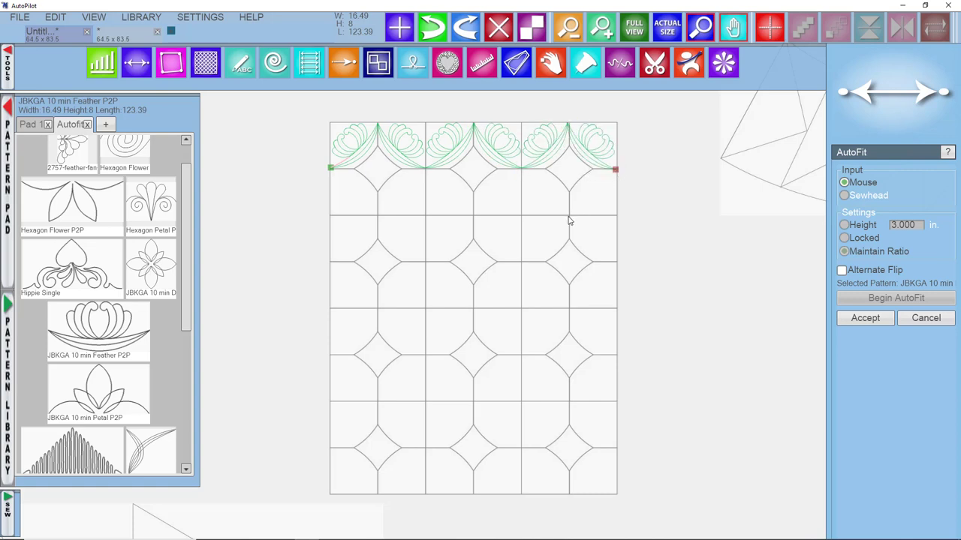
Continue the feathers in a zigzag from right to left through the lower halves of the top row, back to the start point.
left_click(570, 221)
left_click(523, 174)
left_click(474, 219)
left_click(425, 175)
left_click(378, 221)
left_click(331, 170)
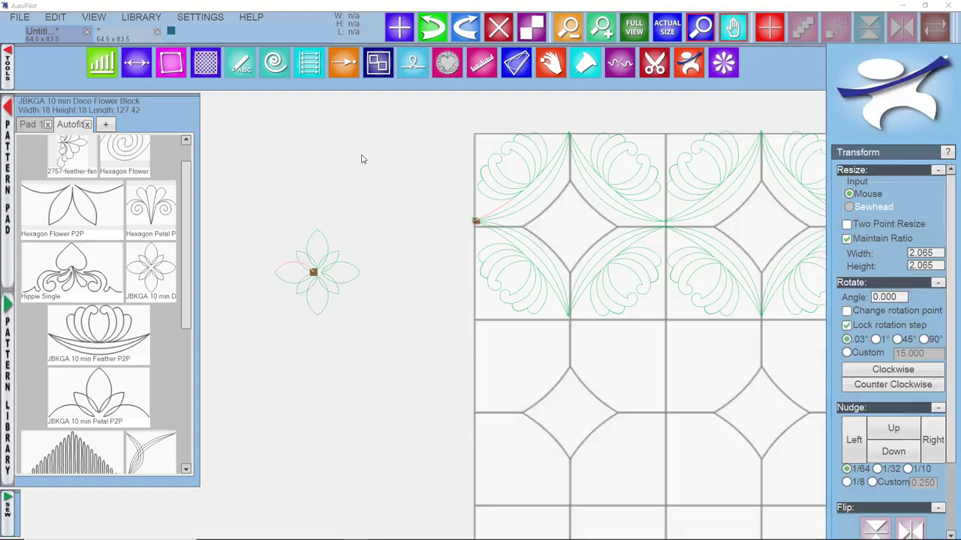
Move the JBKGA 10 min Deco Flower Block into the first diamond of the top row, shrink it to fit and centre it.
left_click_drag(312, 300, 565, 259)
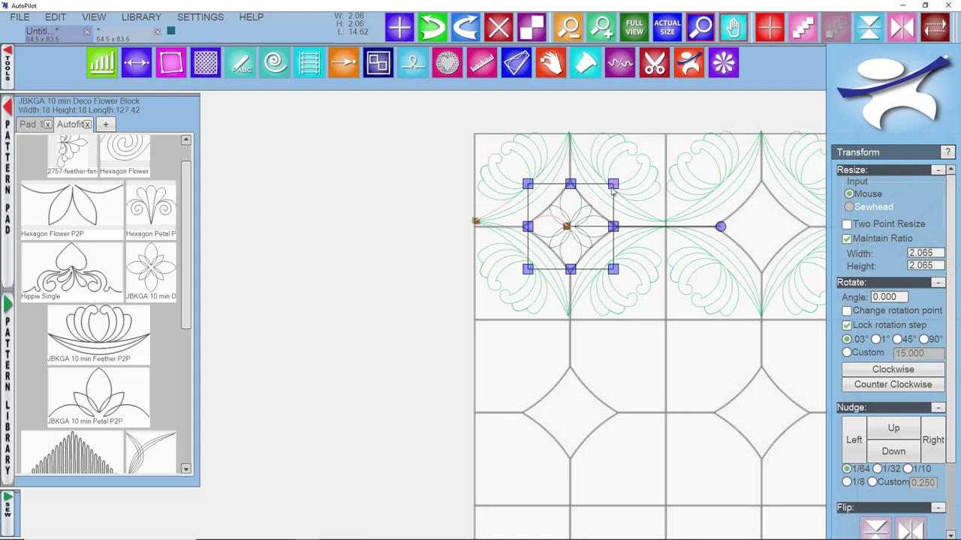
left_click_drag(608, 184, 599, 197)
left_click_drag(584, 235, 590, 229)
left_click(409, 259)
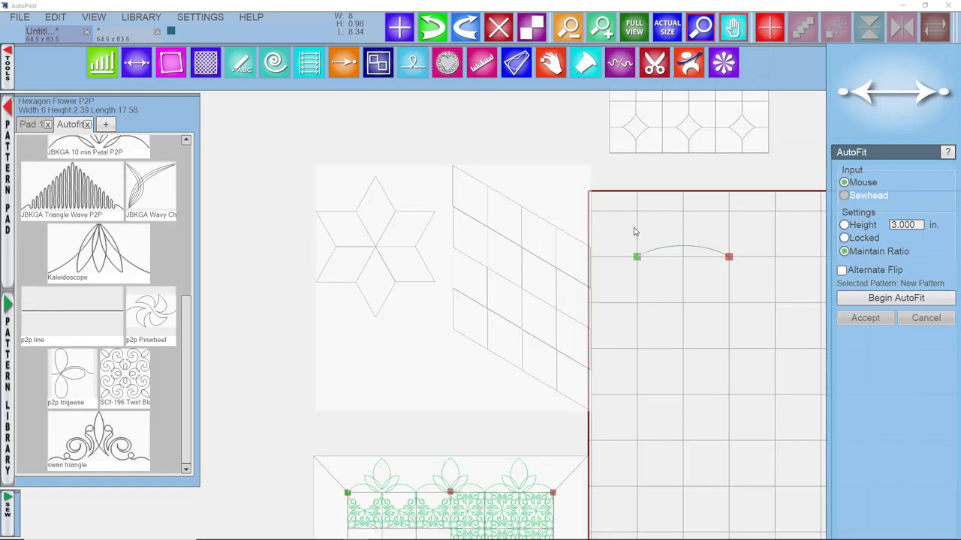
AutoFit the drawn arc from the star's centre to the tip and back in its bottom, lower-right and upper-right diamonds.
scroll(635, 233, "up", 2)
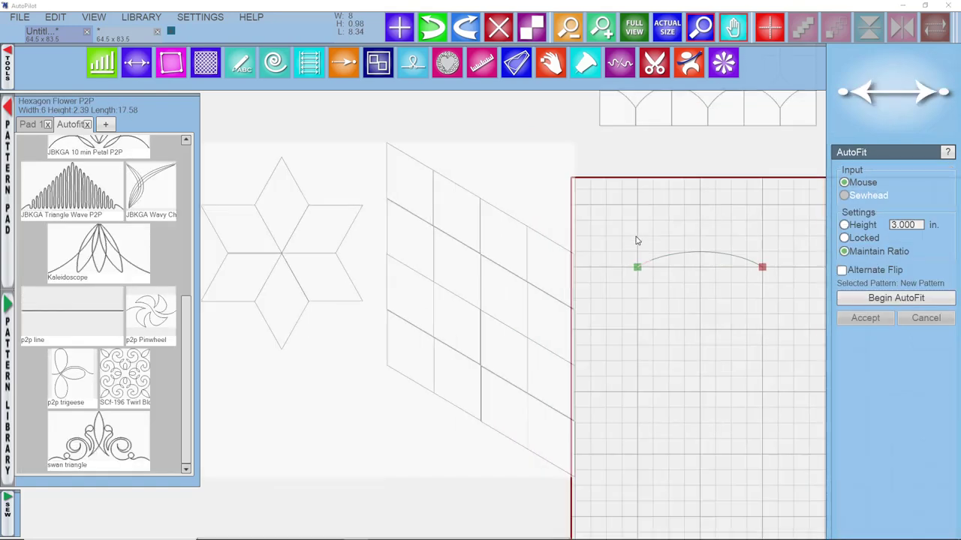
scroll(661, 275, "down", 1)
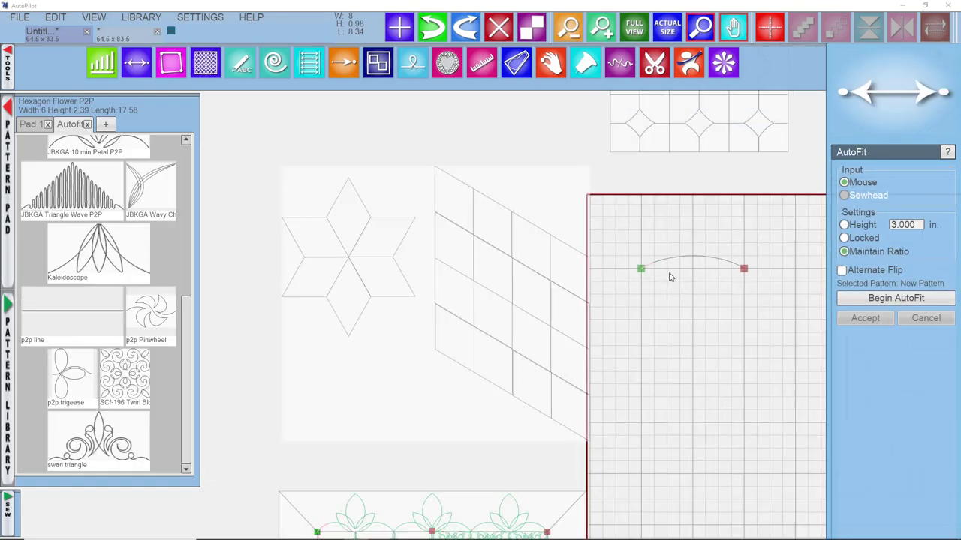
left_click(857, 298)
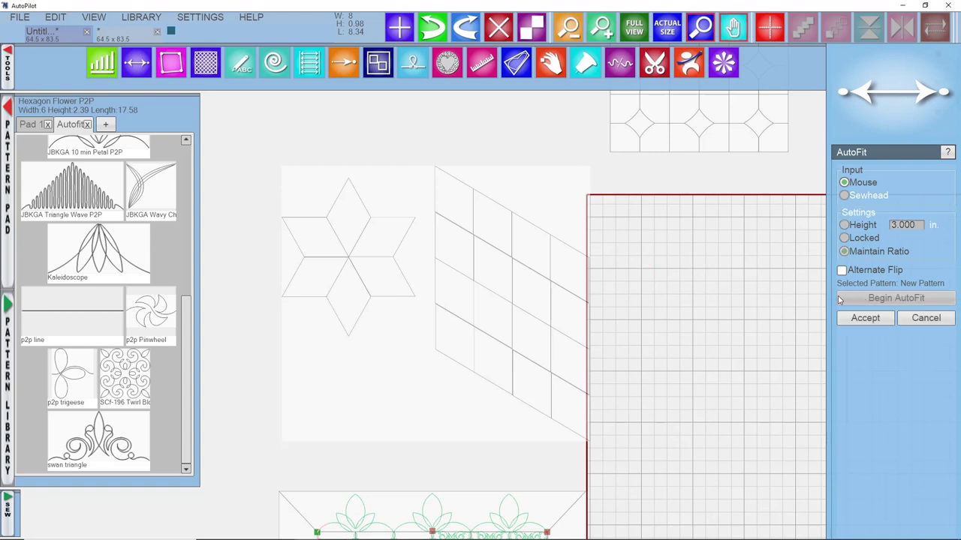
scroll(361, 259, "up", 3)
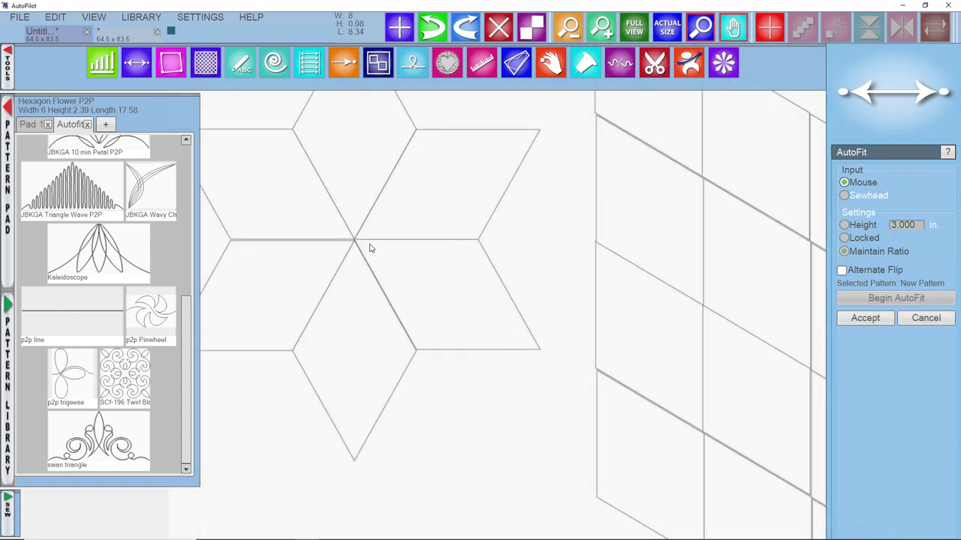
left_click(354, 241)
left_click(354, 458)
left_click(354, 241)
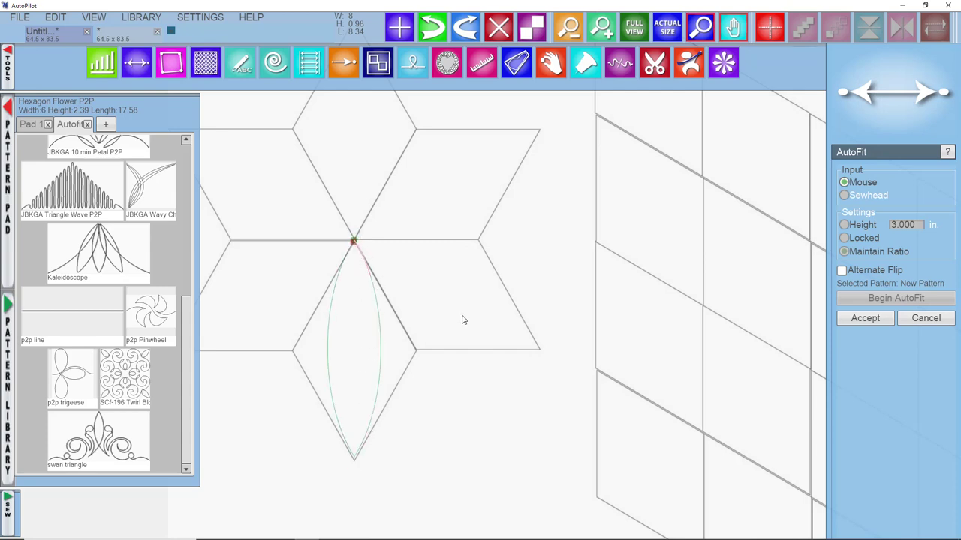
left_click(538, 347)
left_click(354, 241)
left_click(537, 132)
left_click(355, 241)
scroll(364, 236, "down", 2)
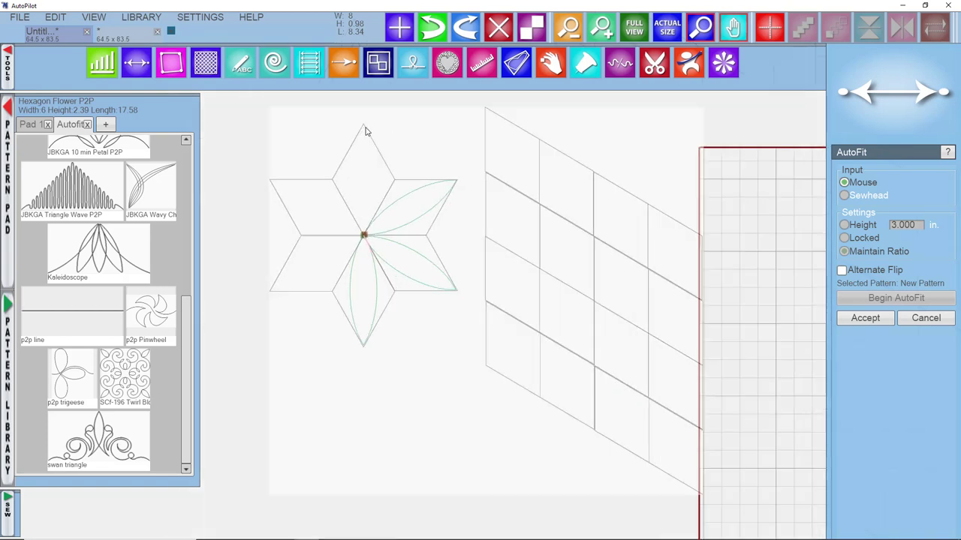
Continue the arc through the star's top, upper-left and lower-left diamonds, returning to the centre each time, and accept.
left_click(363, 127)
left_click(365, 237)
left_click(271, 180)
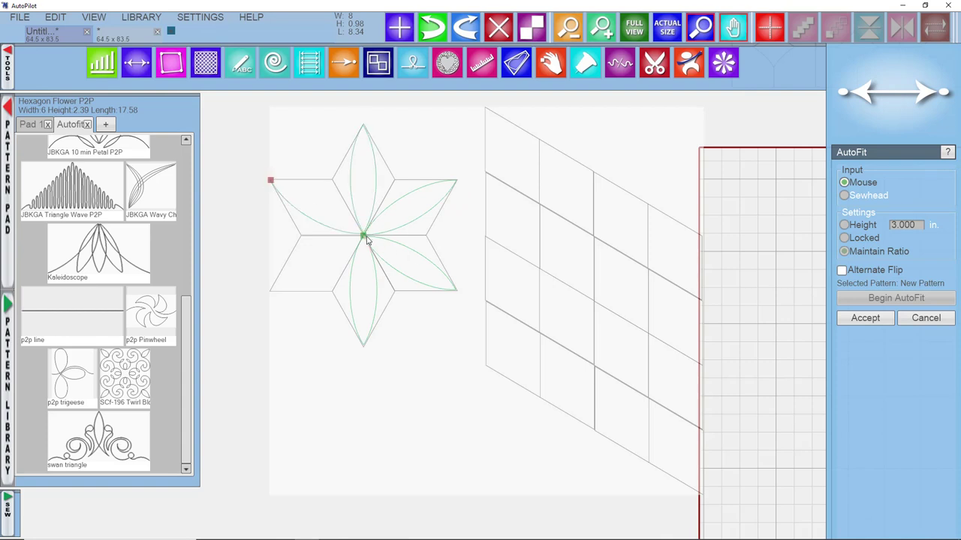
left_click(365, 238)
left_click(272, 290)
left_click(364, 237)
left_click(865, 317)
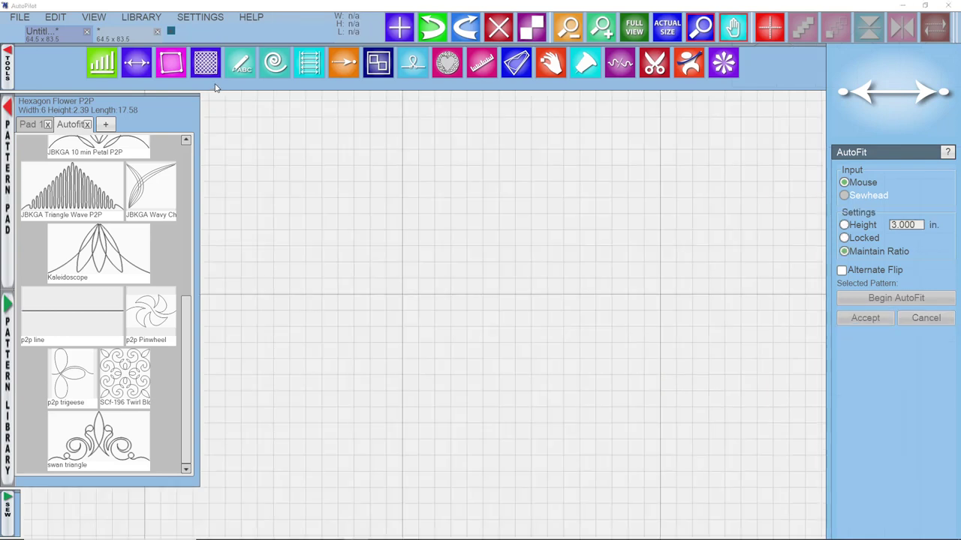
With Snap to Grid on, begin a Line drawing with a shallow peak 4 in wide and one grid square high.
left_click(201, 18)
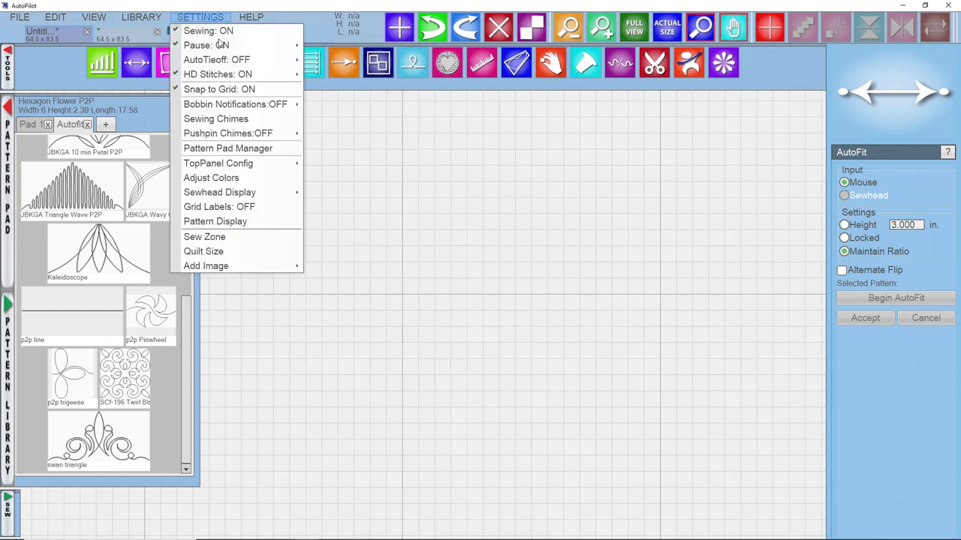
mouse_move(56, 16)
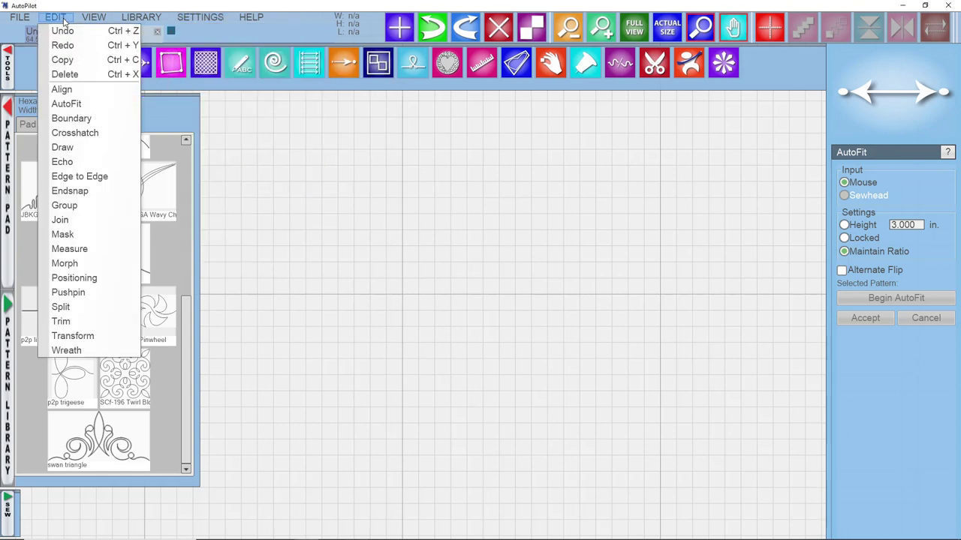
left_click(240, 63)
left_click(240, 63)
scroll(899, 403, "down", 2)
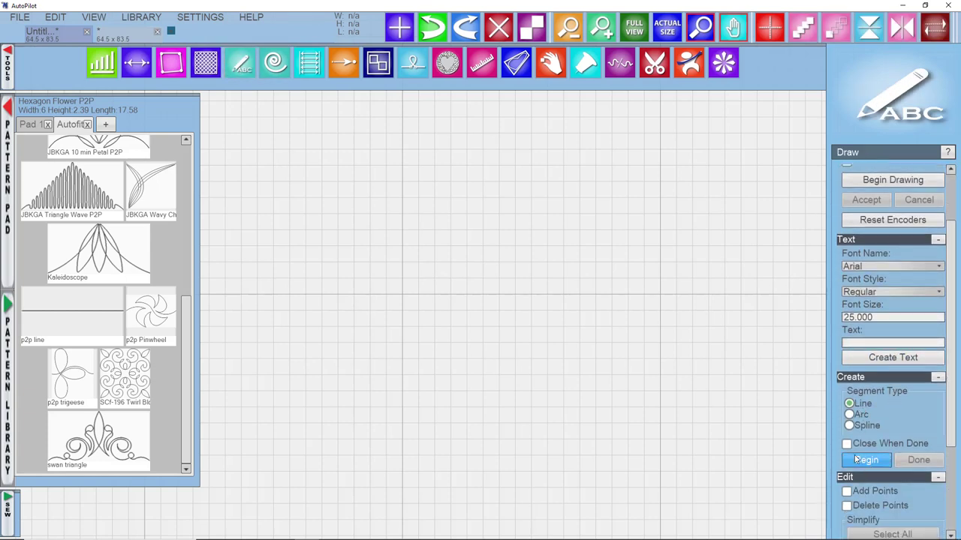
left_click(866, 460)
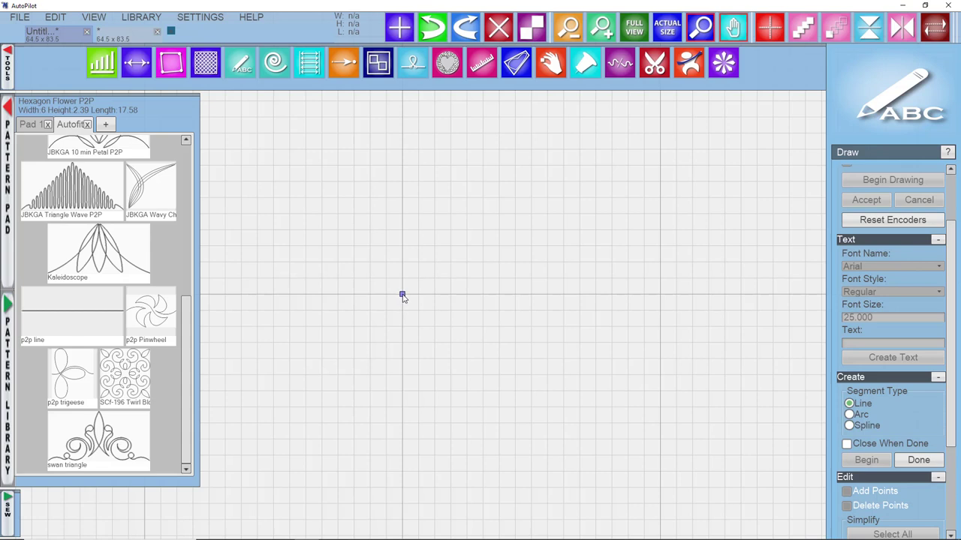
left_click(402, 294)
left_click(530, 279)
left_click(660, 295)
Add two taller peaks back and forth between the same endpoints, up to 0.75 in high, and finish the drawing.
left_click(531, 263)
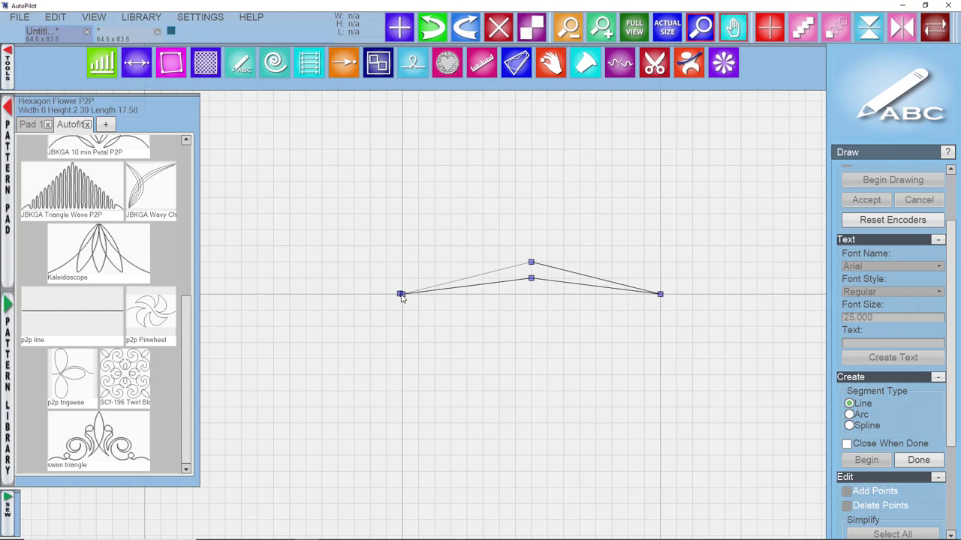
left_click(402, 295)
left_click(530, 247)
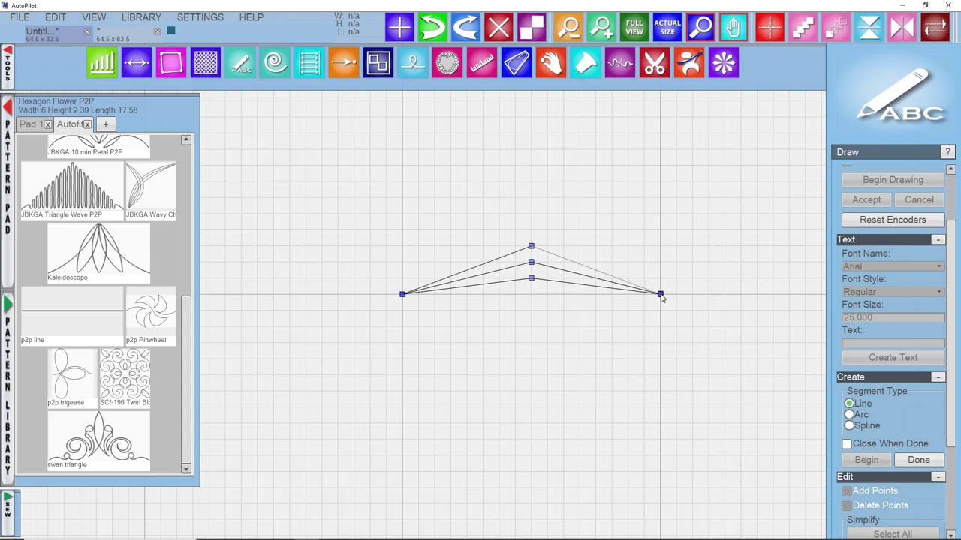
left_click(661, 295)
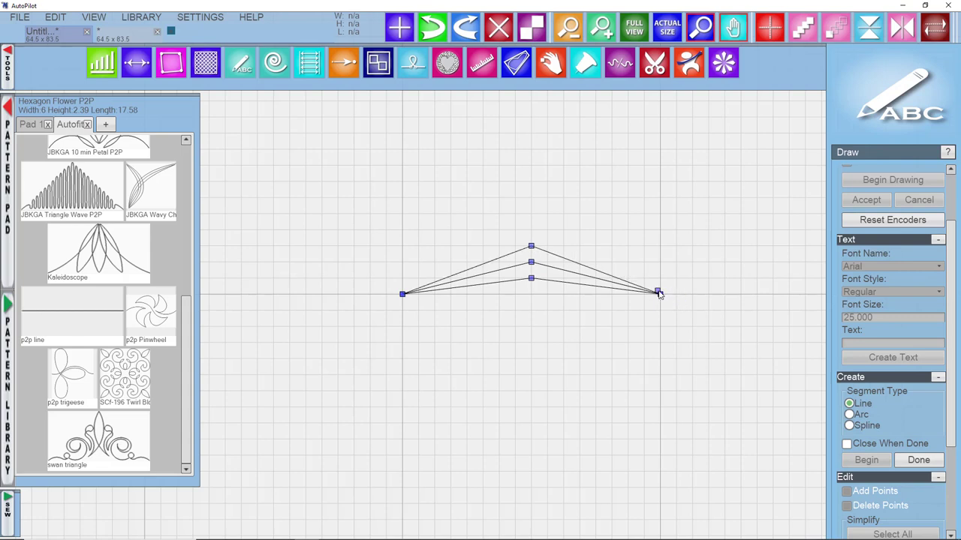
left_click(919, 461)
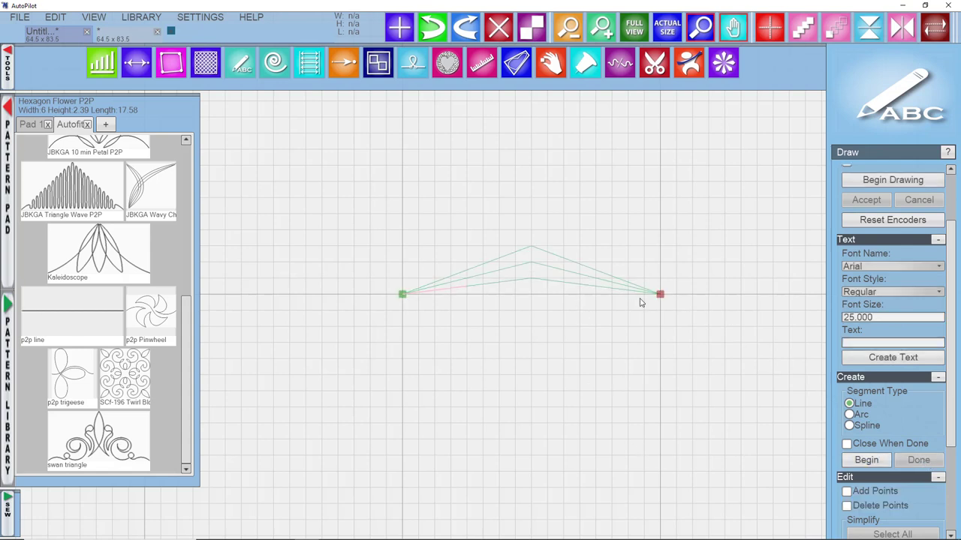
scroll(534, 306, "down", 4)
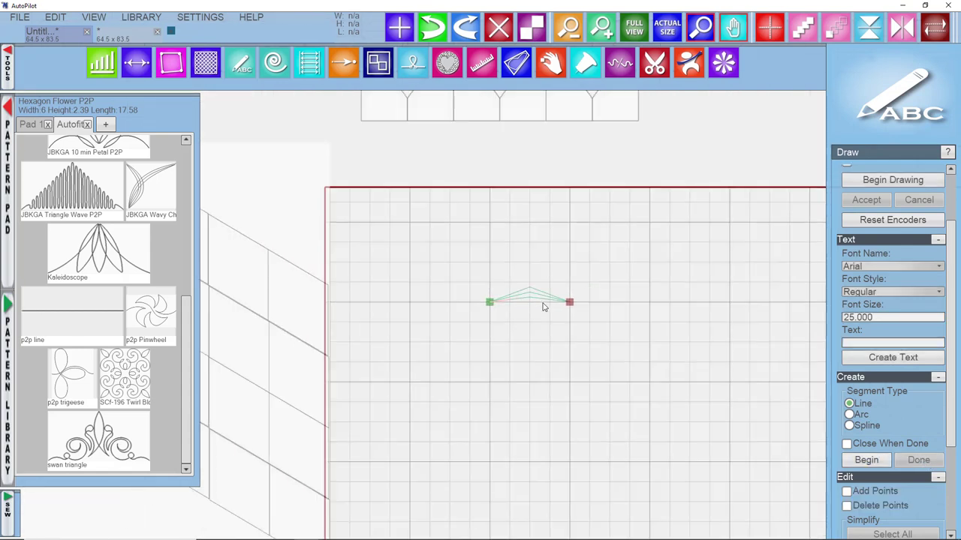
left_click(541, 304)
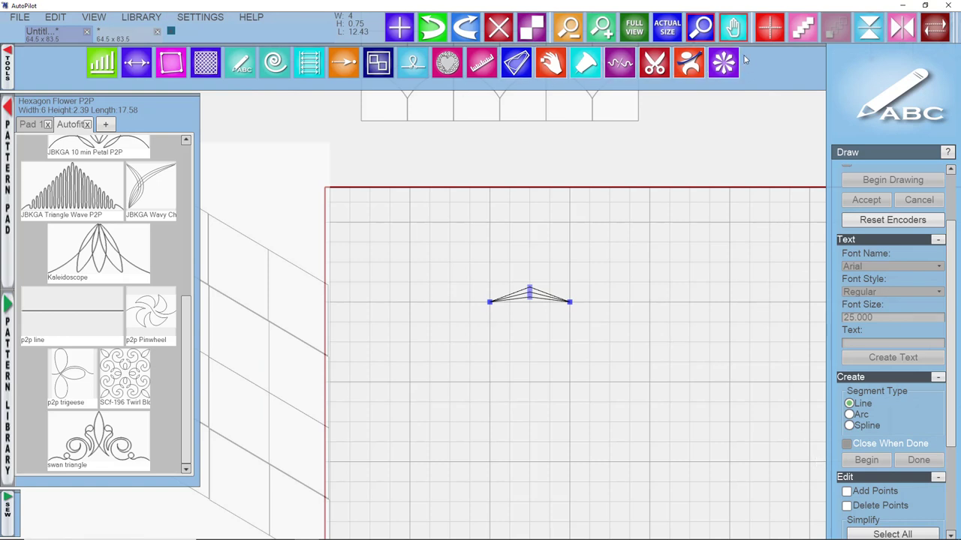
left_click(689, 63)
right_click(543, 293)
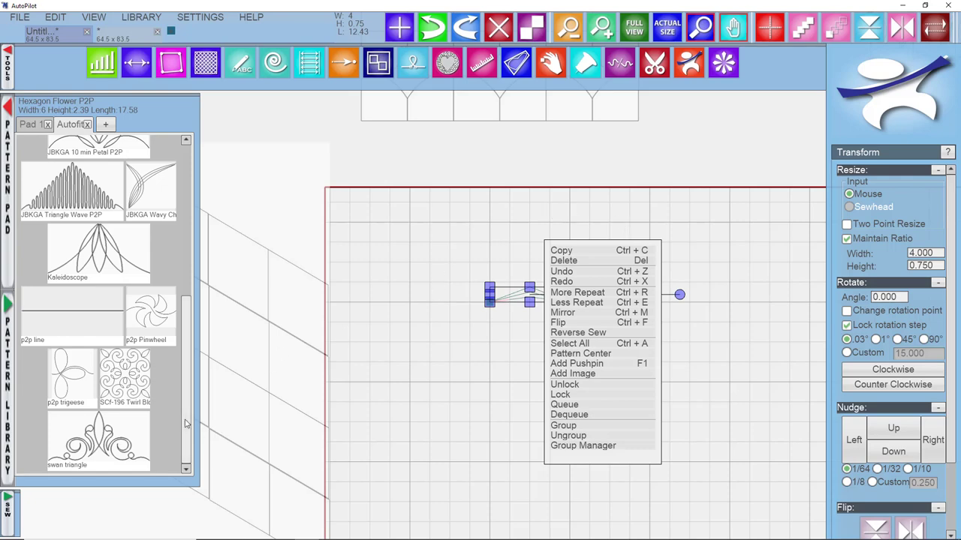
left_click(459, 339)
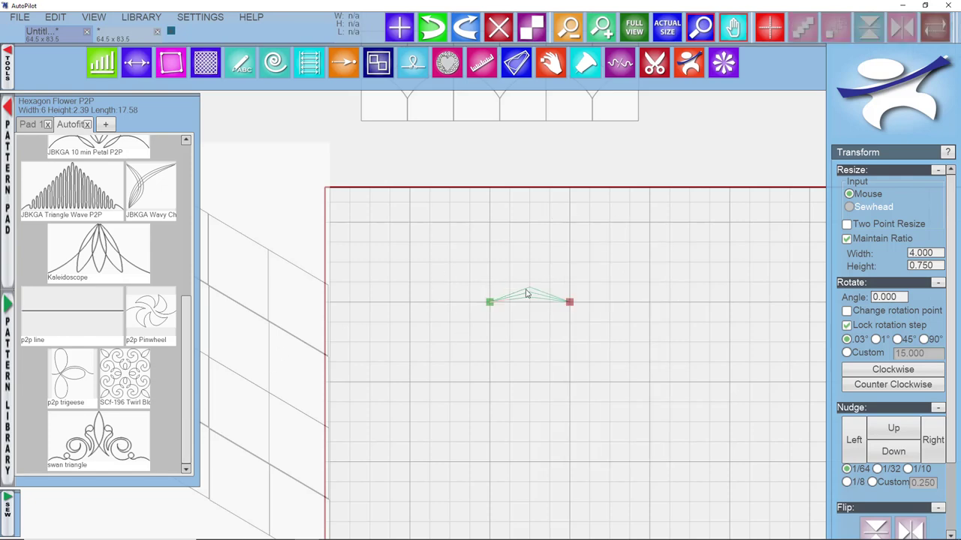
Try to AutoFit the drawn peak pattern diagonally across the top-left block of the slanted grid.
scroll(469, 381, "down", 2)
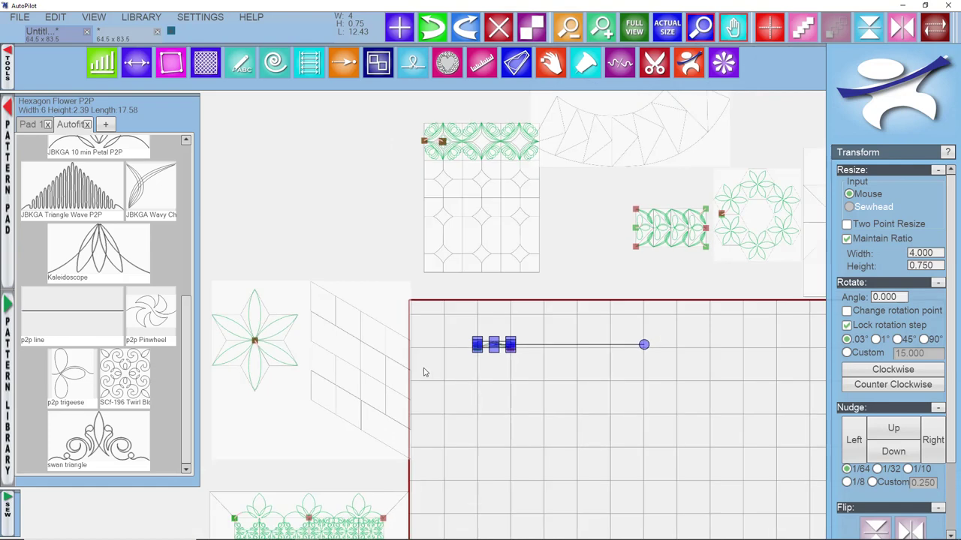
left_click(136, 63)
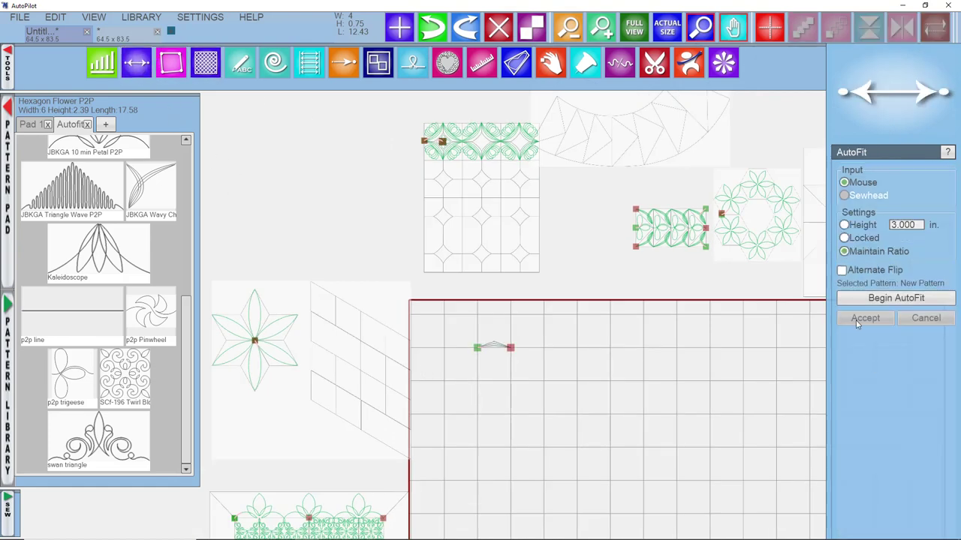
left_click(869, 299)
scroll(323, 309, "up", 3)
scroll(309, 284, "up", 2)
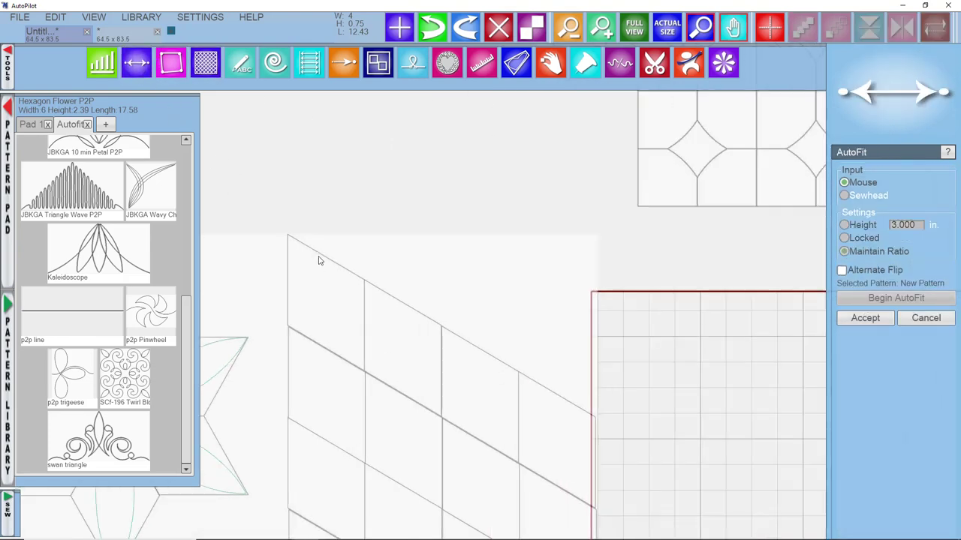
left_click(289, 236)
left_click(367, 375)
scroll(433, 495, "down", 1)
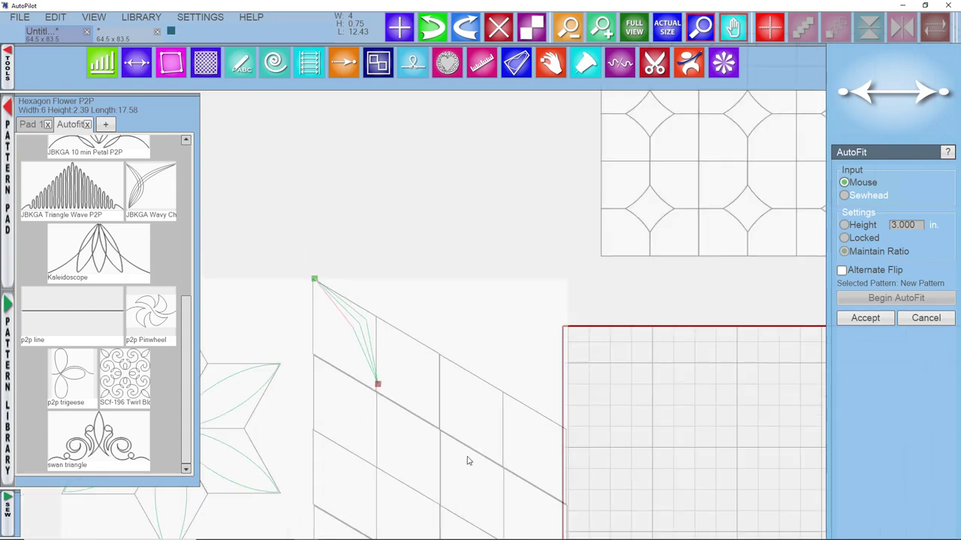
Turn off Snap to Grid and AutoFit the peak pattern corner to corner through the four diagonal blocks, from upper left to lower right.
left_click(201, 16)
left_click(216, 91)
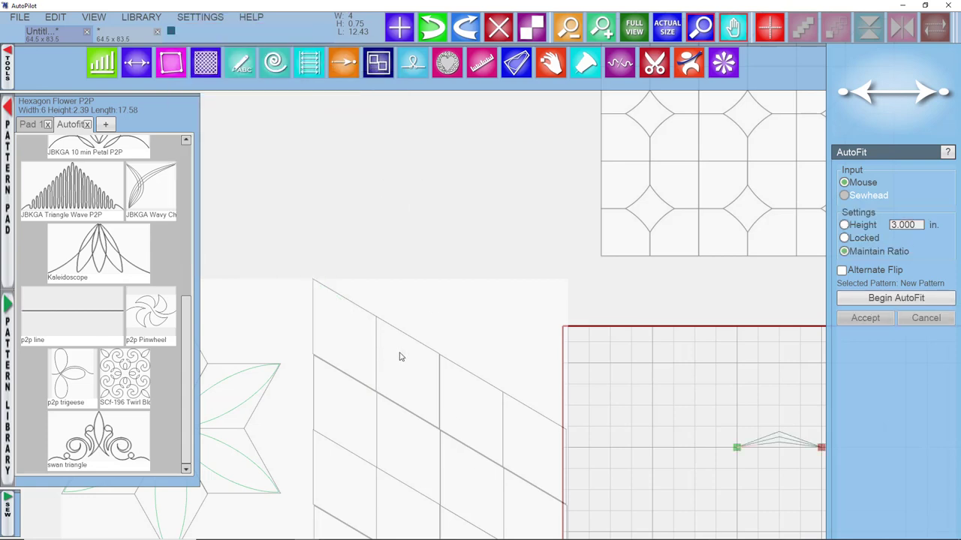
left_click(894, 298)
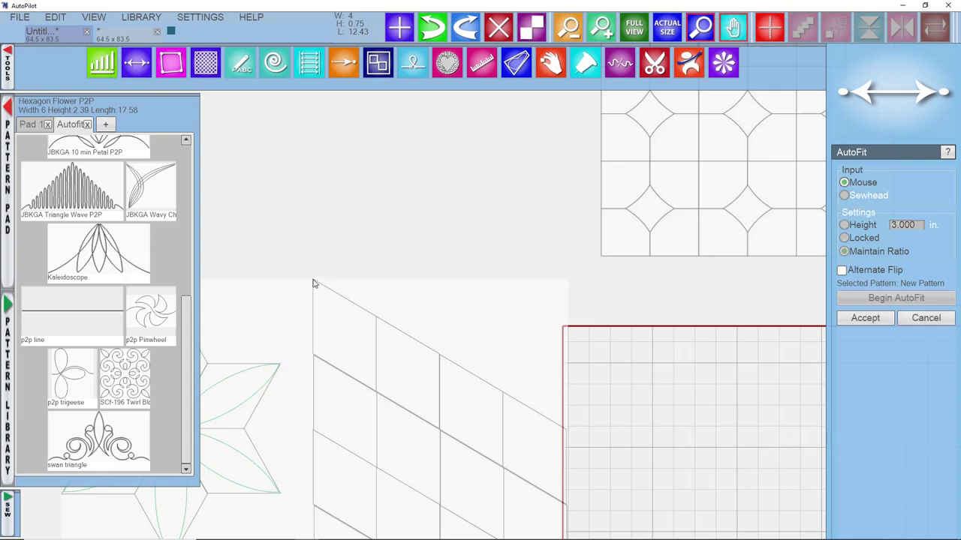
left_click(313, 281)
left_click(376, 394)
left_click(439, 508)
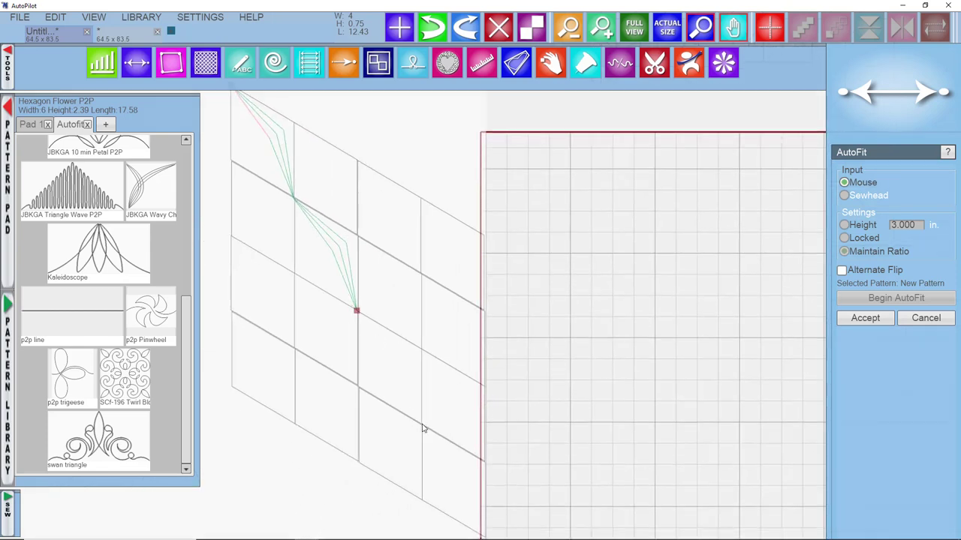
left_click(422, 426)
left_click(482, 537)
Continue the peak pattern back up the same diagonal through the block corners to fill the other half of each block.
left_click(421, 426)
left_click(359, 315)
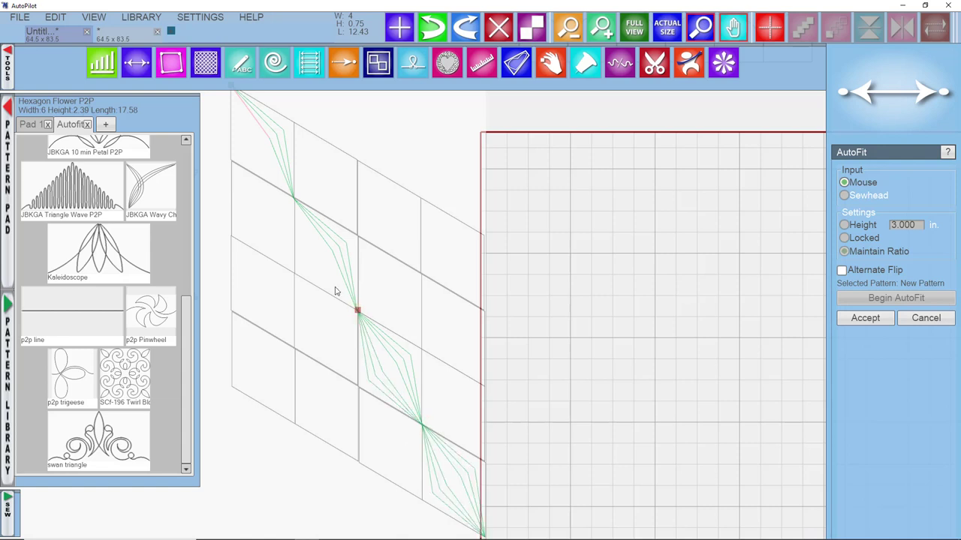
left_click(295, 200)
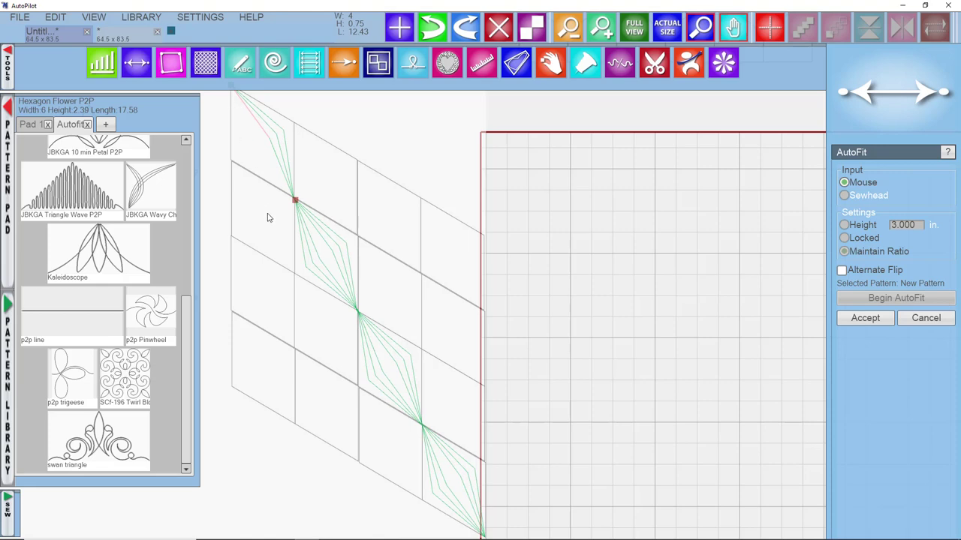
scroll(269, 217, "down", 1)
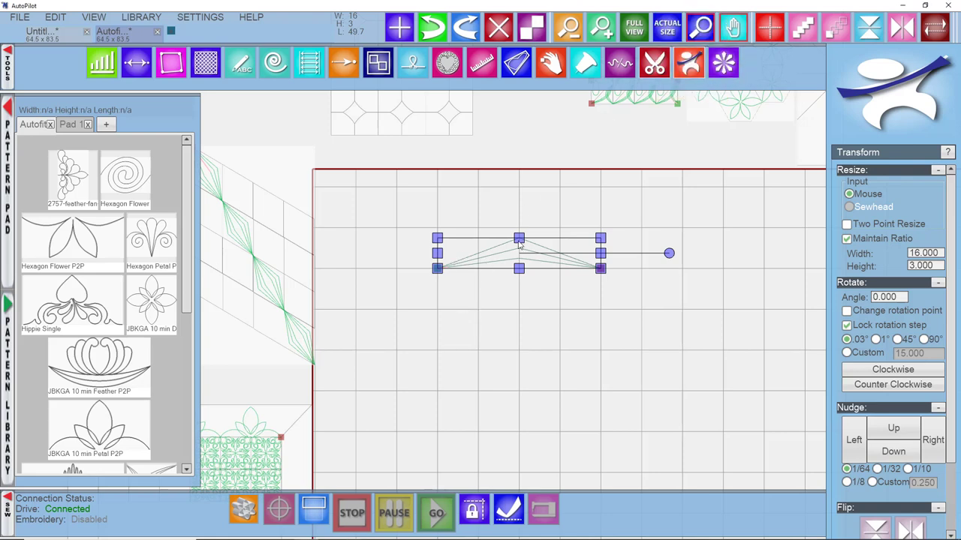
Open the Save Pattern dialog for the selected peak pattern and leave it without saving.
left_click(20, 18)
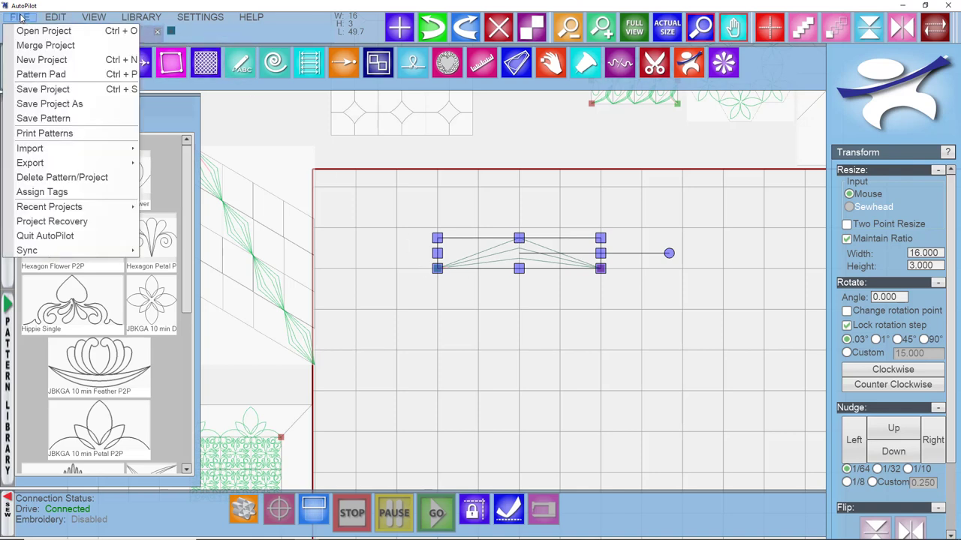
left_click(80, 120)
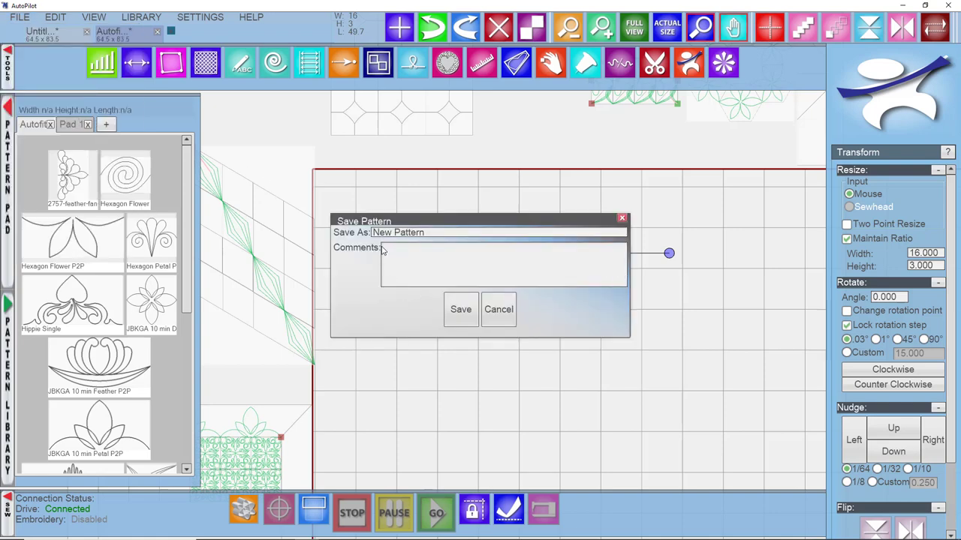
left_click(497, 310)
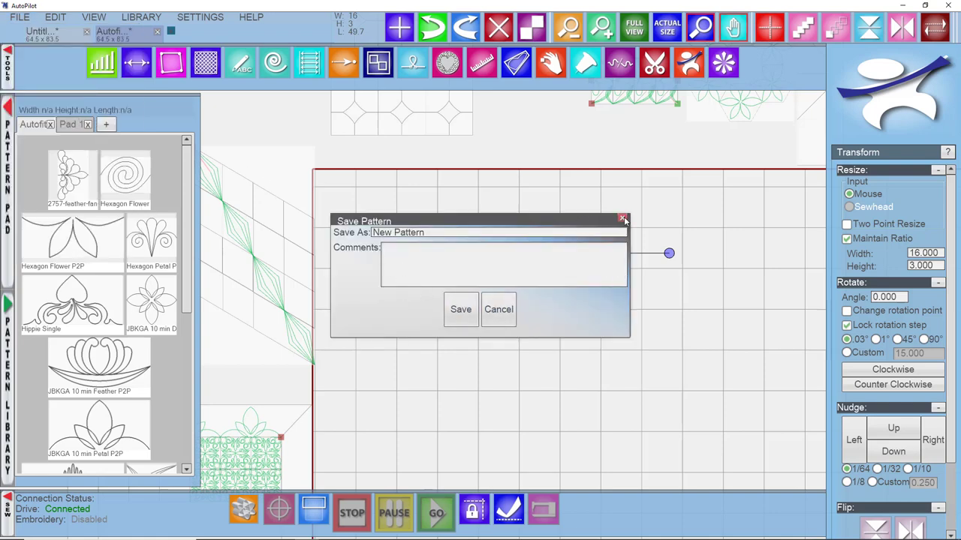
Export the selected peak pattern as an AutoPilot pattern file named Three pointed triangle p2p in the Patterns folder.
left_click(23, 17)
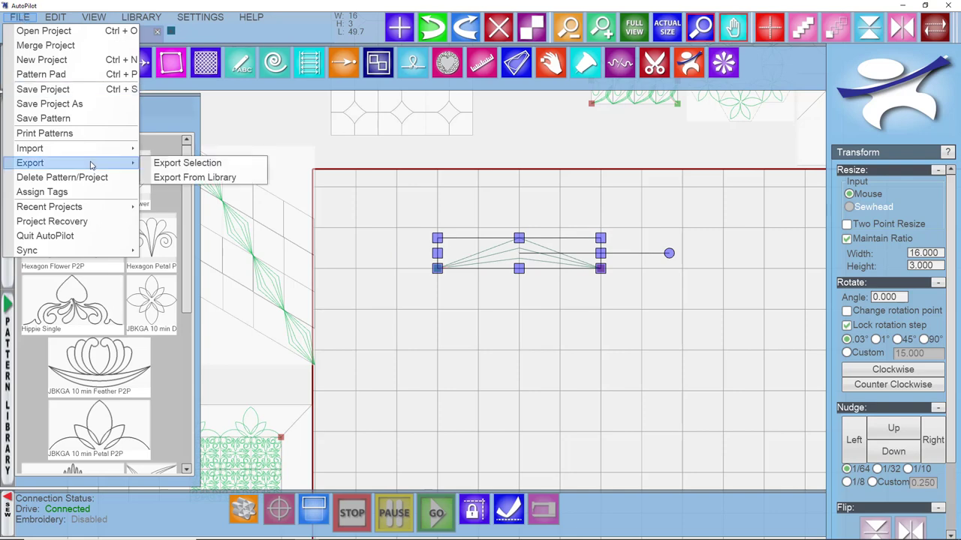
mouse_move(123, 163)
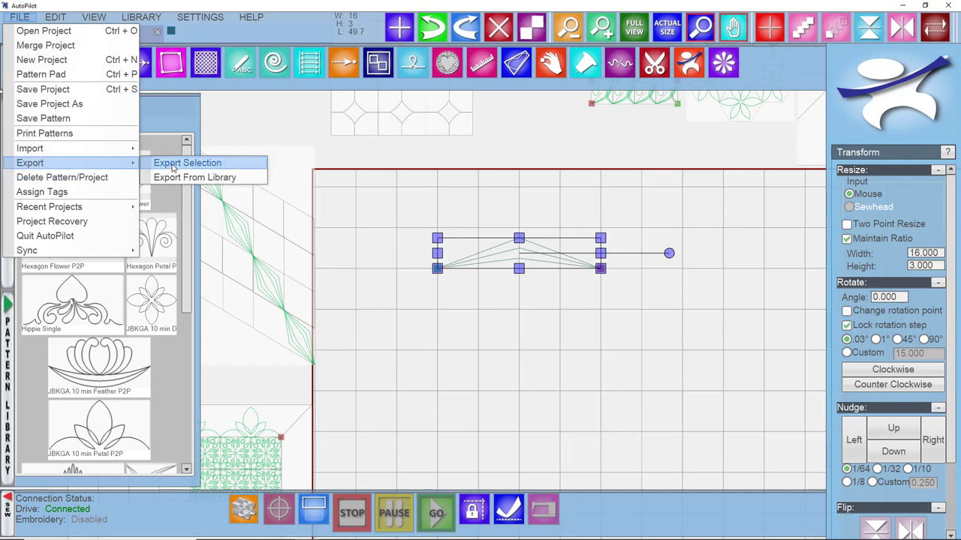
left_click(172, 166)
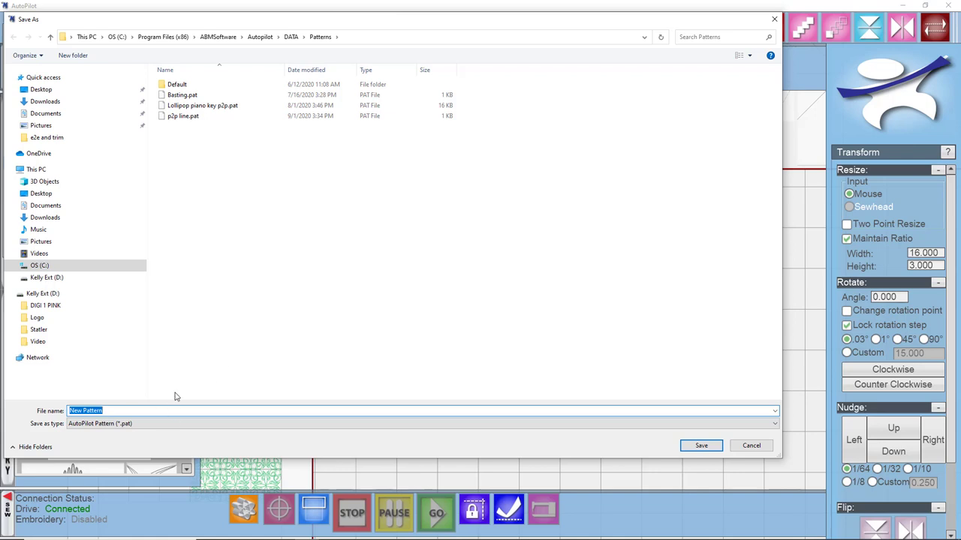
type("Three pointed triangle p2p")
left_click(699, 446)
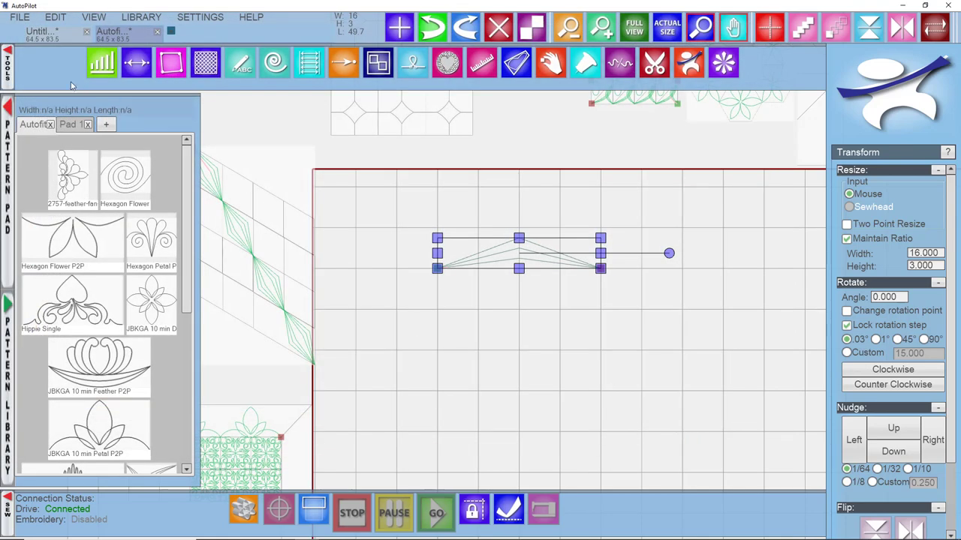
Start a pattern import and browse to C:\Program Files (x86)\ABMSoftware\Autopilot\DATA\Patterns.
left_click(23, 18)
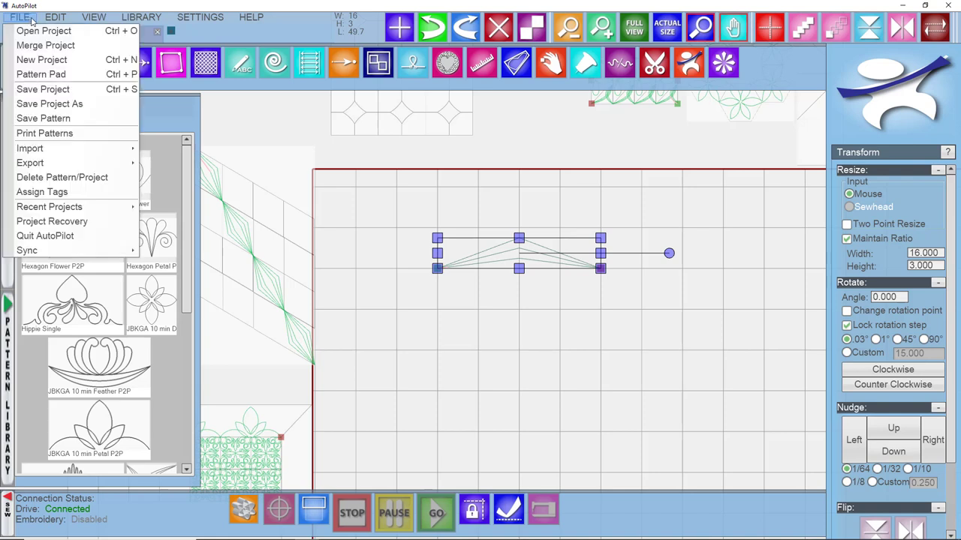
mouse_move(68, 154)
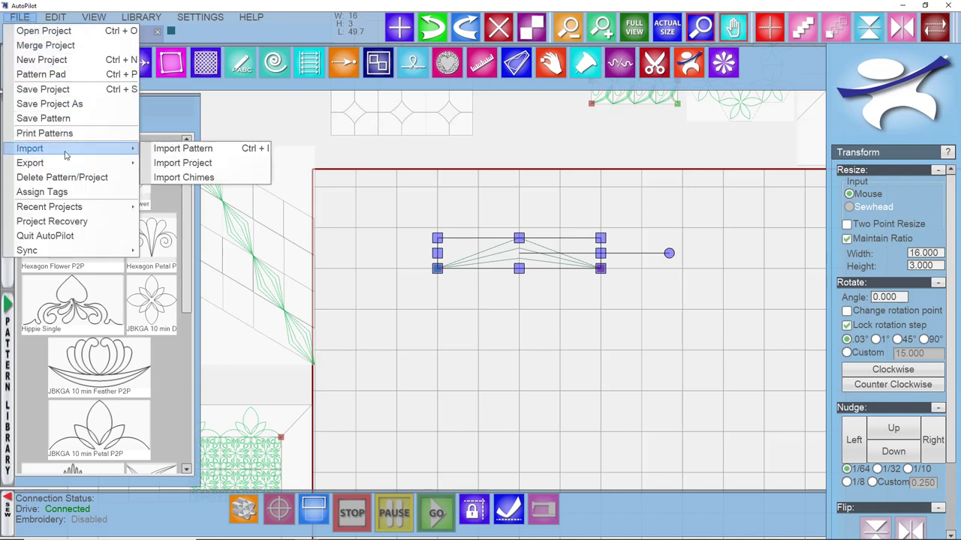
left_click(177, 153)
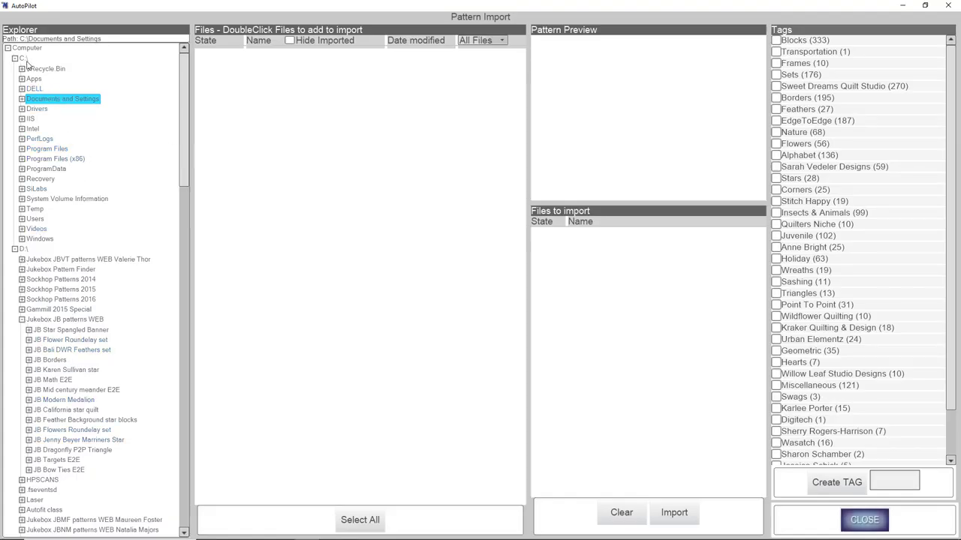
left_click(21, 159)
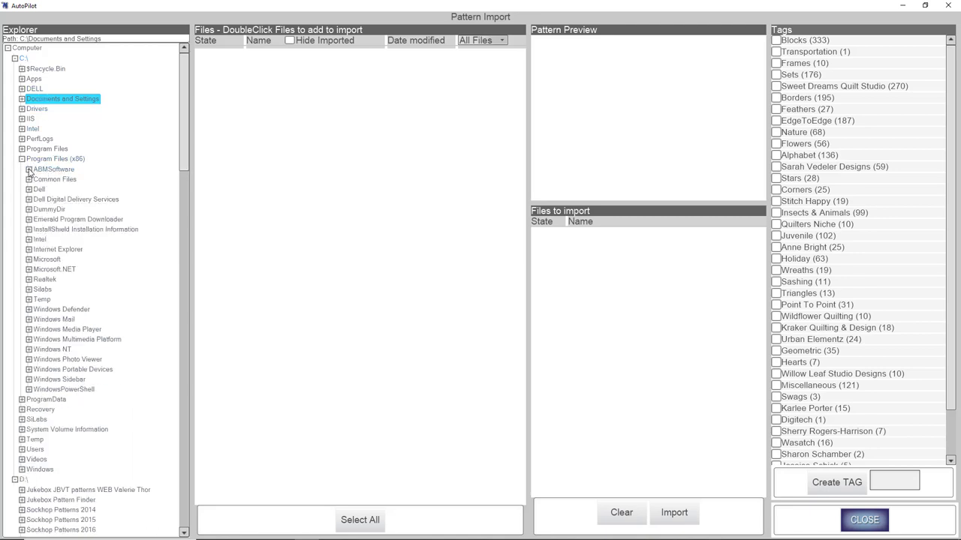
left_click(29, 170)
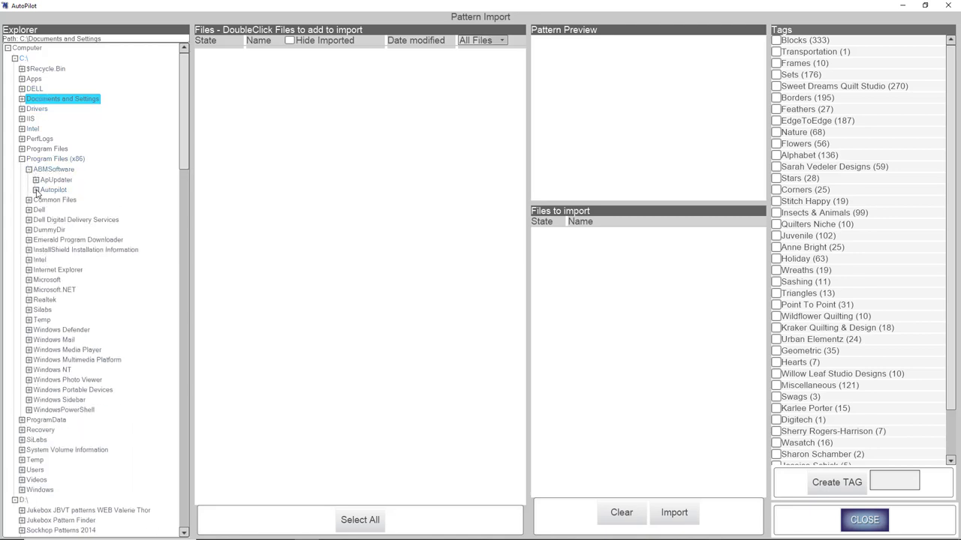
left_click(36, 191)
left_click(43, 201)
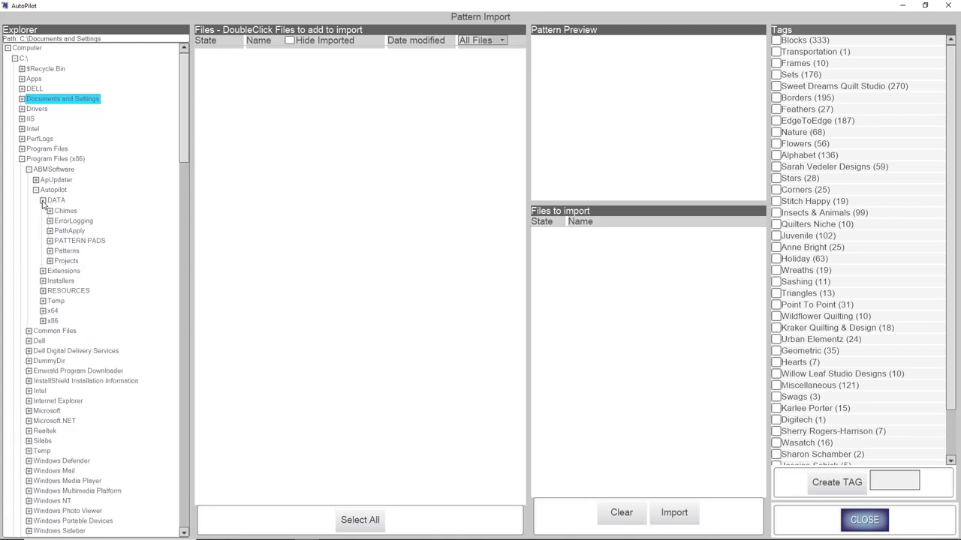
double_click(72, 252)
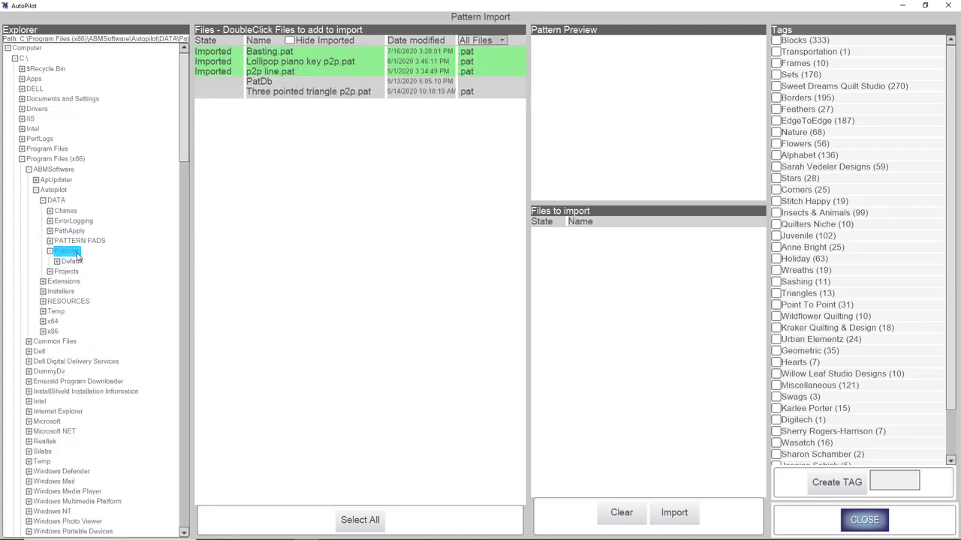
Import Three pointed triangle p2p.pat into the library with the Jukebox and Point To Point tags, and close the importer.
left_click(315, 91)
double_click(317, 91)
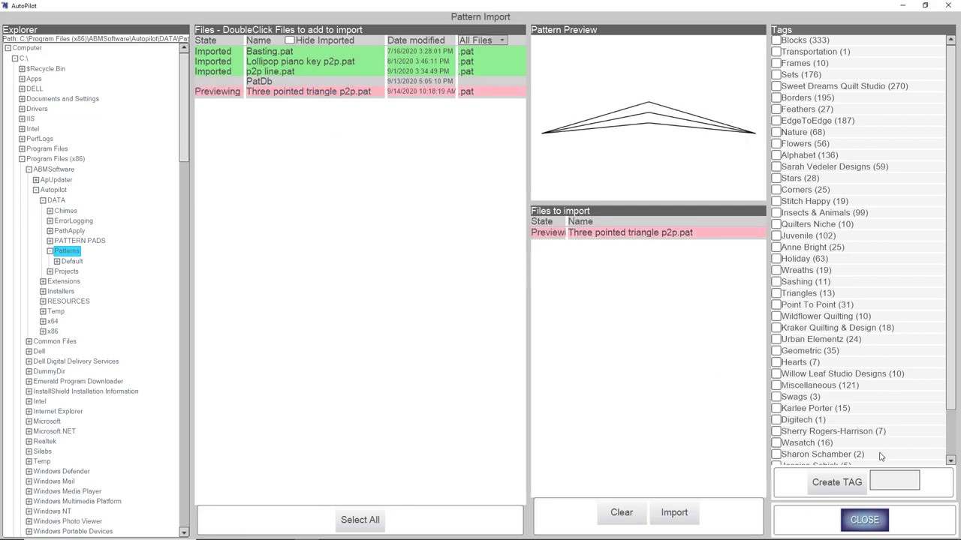
scroll(872, 438, "down", 3)
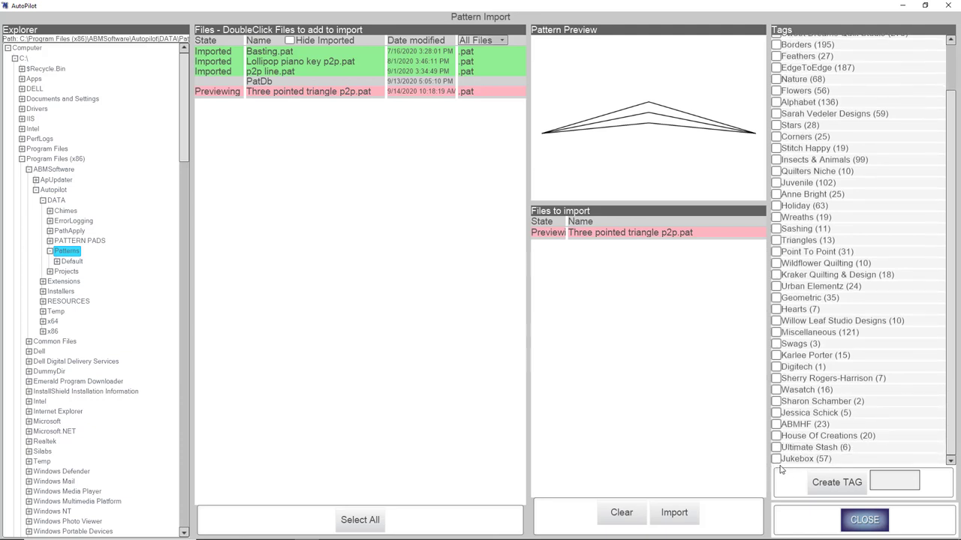
left_click(776, 458)
scroll(817, 259, "up", 1)
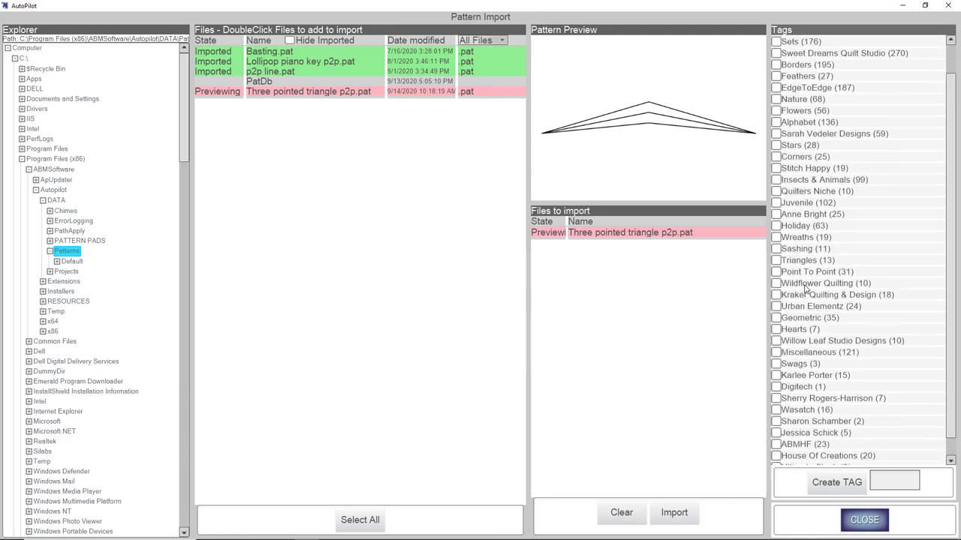
scroll(805, 289, "up", 2)
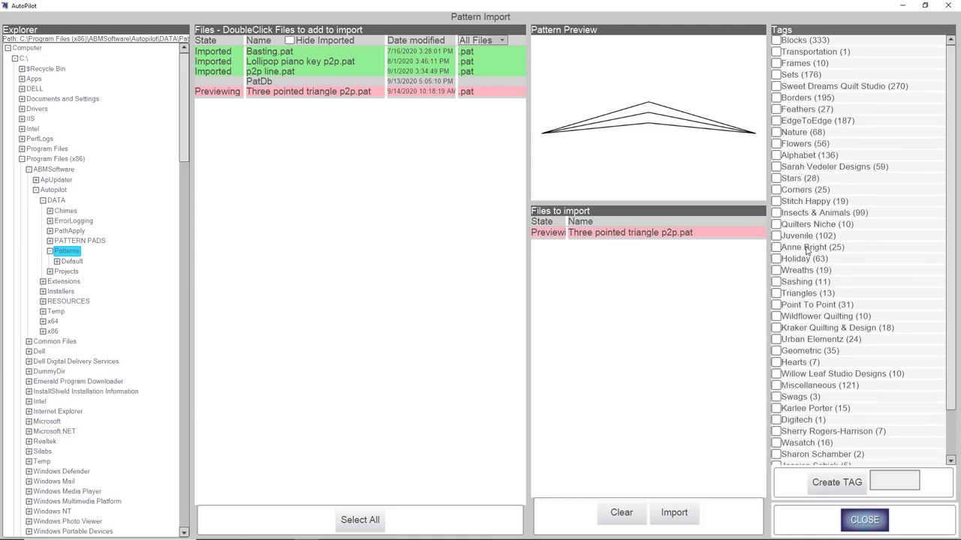
left_click(776, 306)
left_click(674, 514)
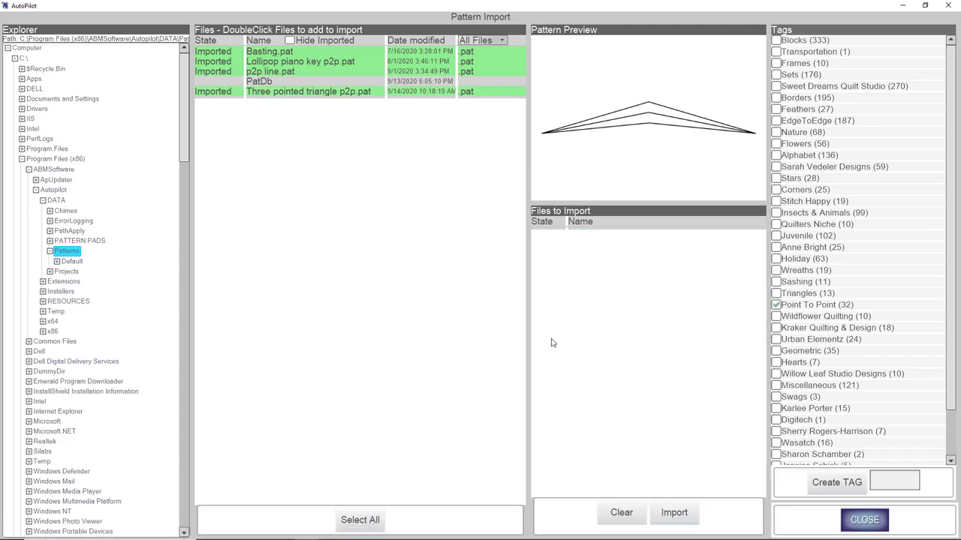
left_click(867, 523)
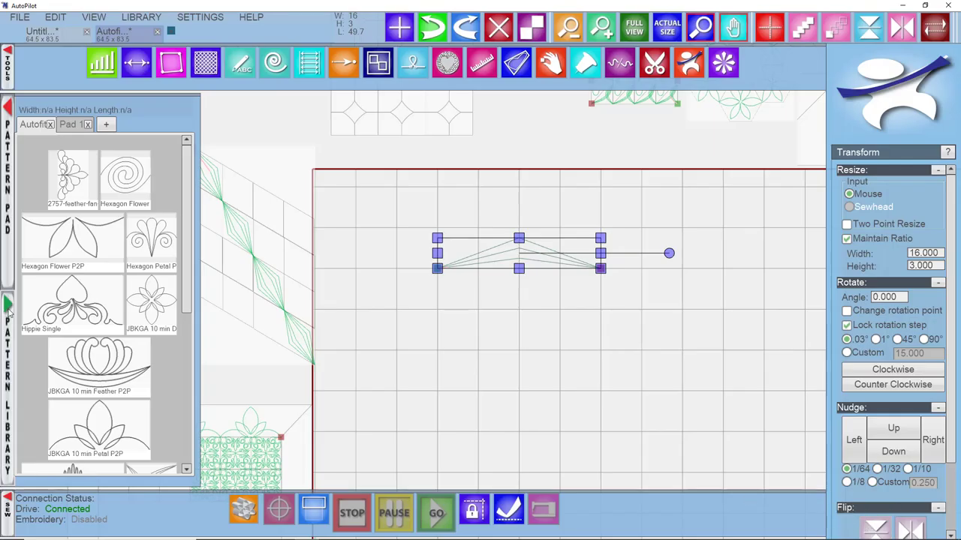
Search the pattern library by the Jukebox tag, select Three pointed triangle p2p among the results, and return to the project.
left_click(8, 375)
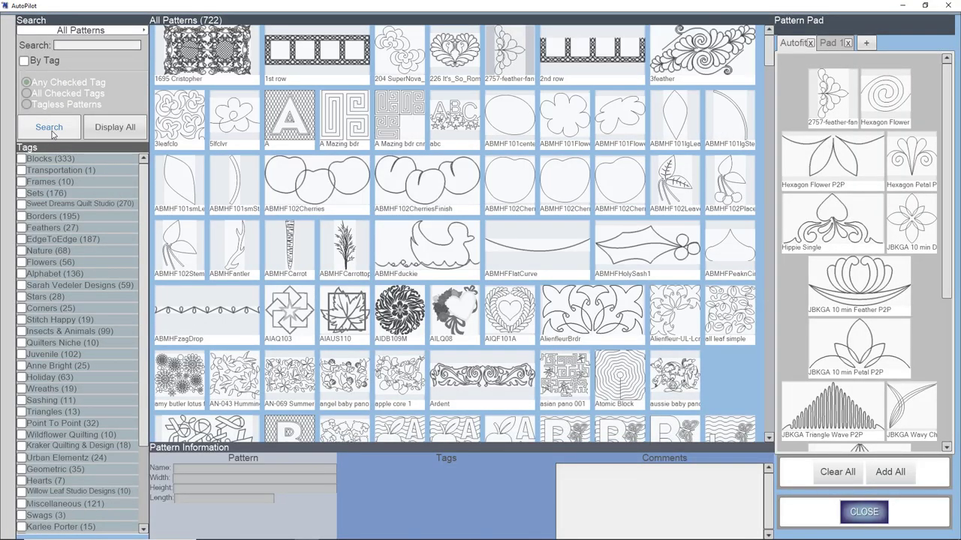
scroll(66, 527, "down", 3)
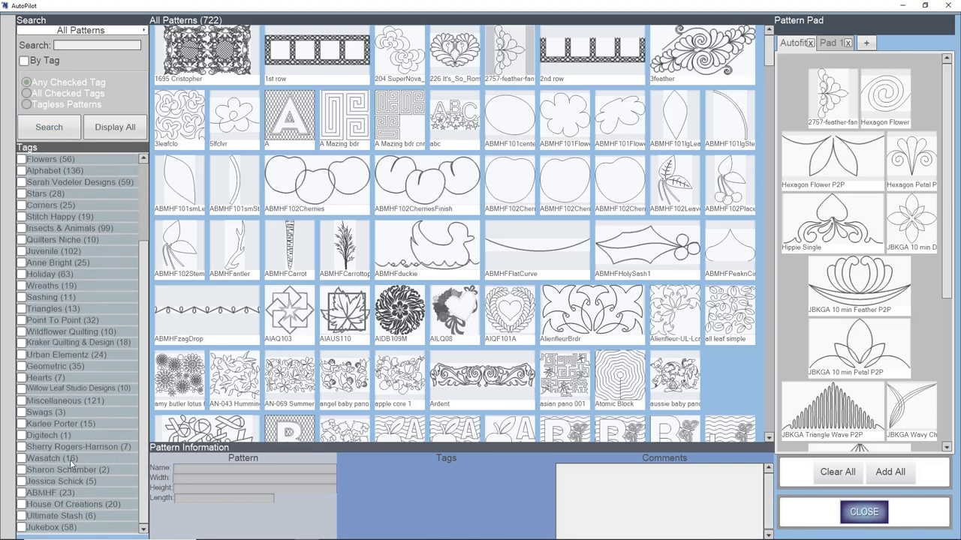
left_click(21, 529)
left_click(24, 60)
left_click(45, 126)
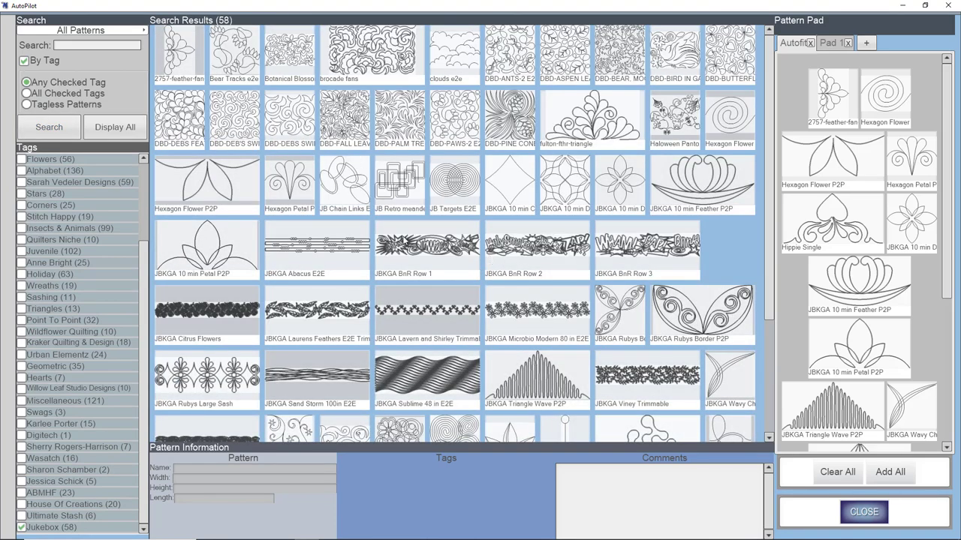
scroll(477, 270, "down", 1)
scroll(480, 271, "down", 1)
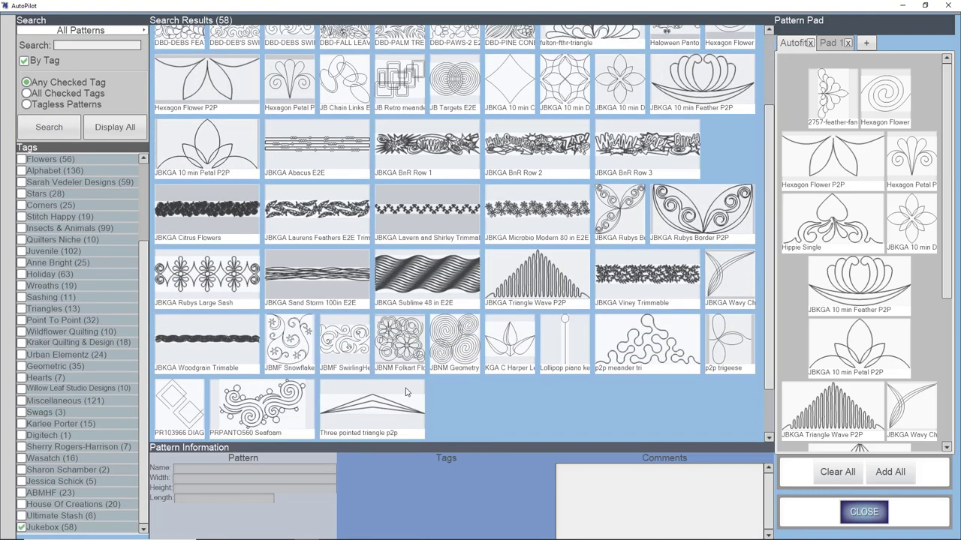
left_click(398, 414)
left_click(864, 512)
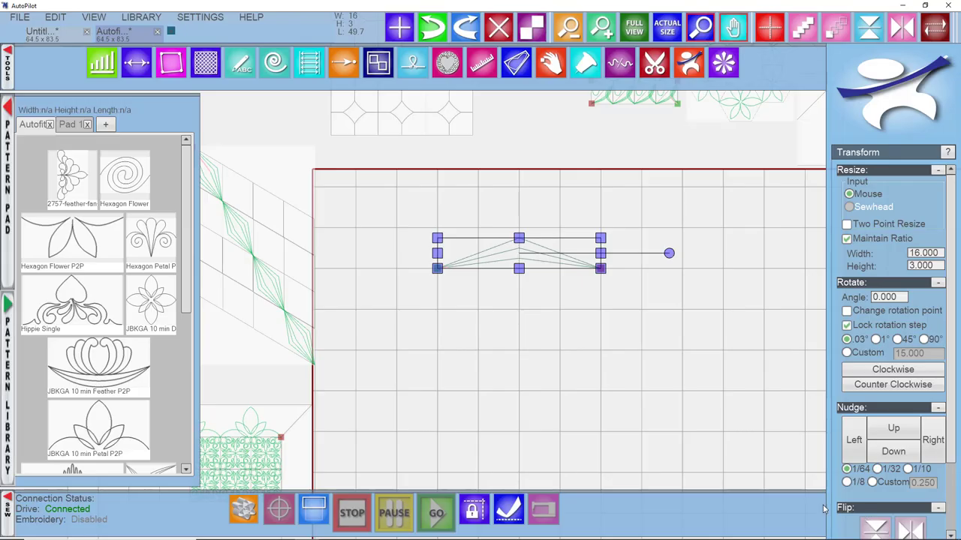
scroll(113, 427, "down", 7)
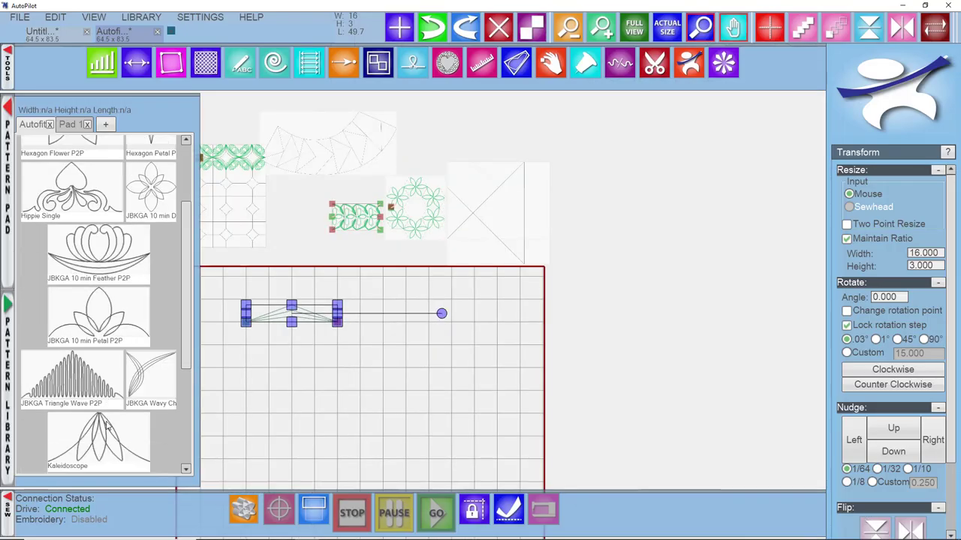